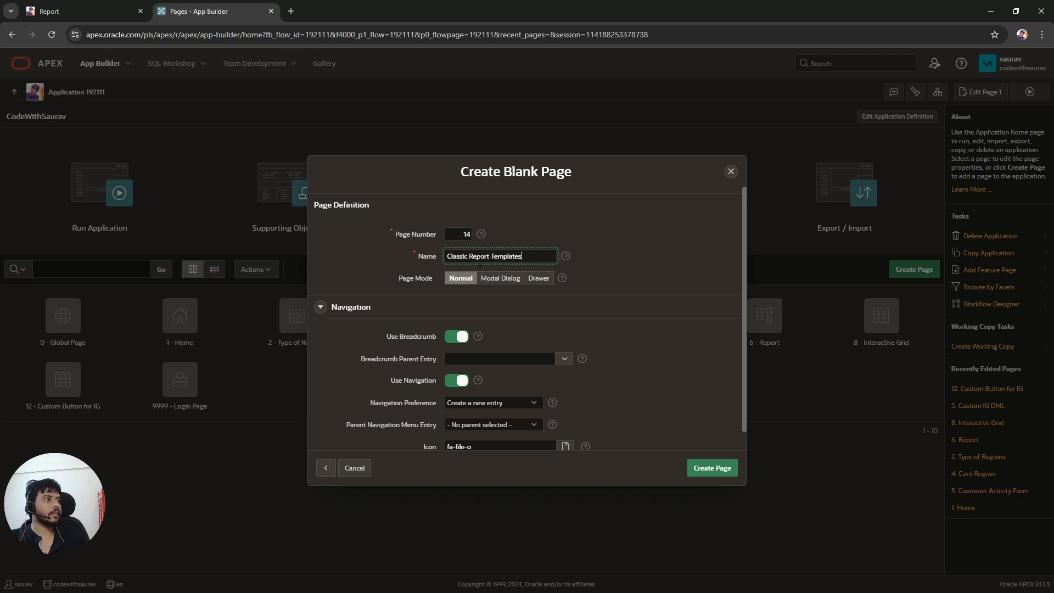
Step: Set the page's navigation icon to fa-bars and create the blank page
scroll(615, 289, "down", 1)
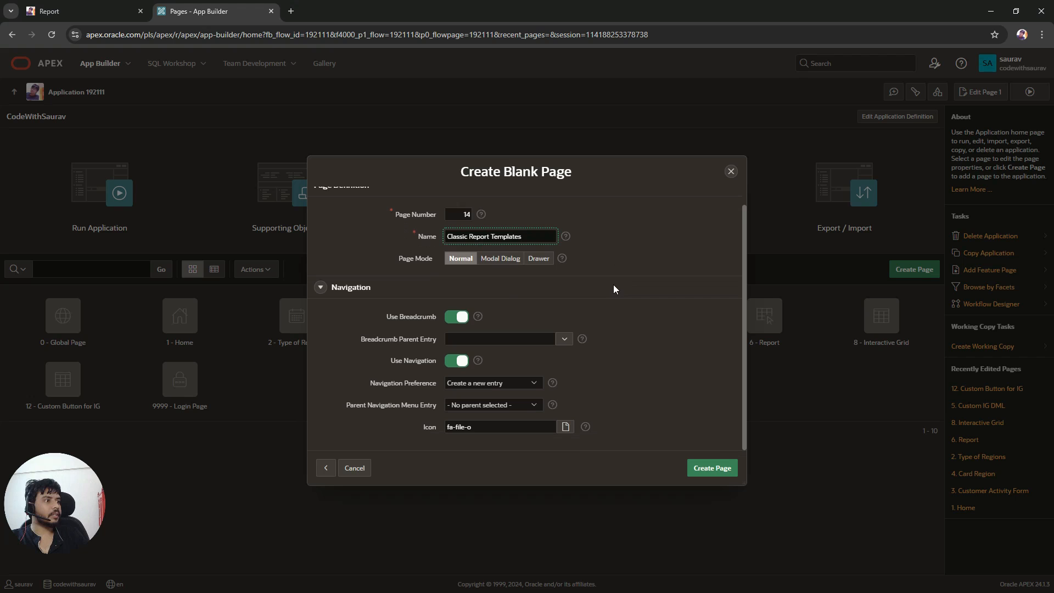
left_click(565, 427)
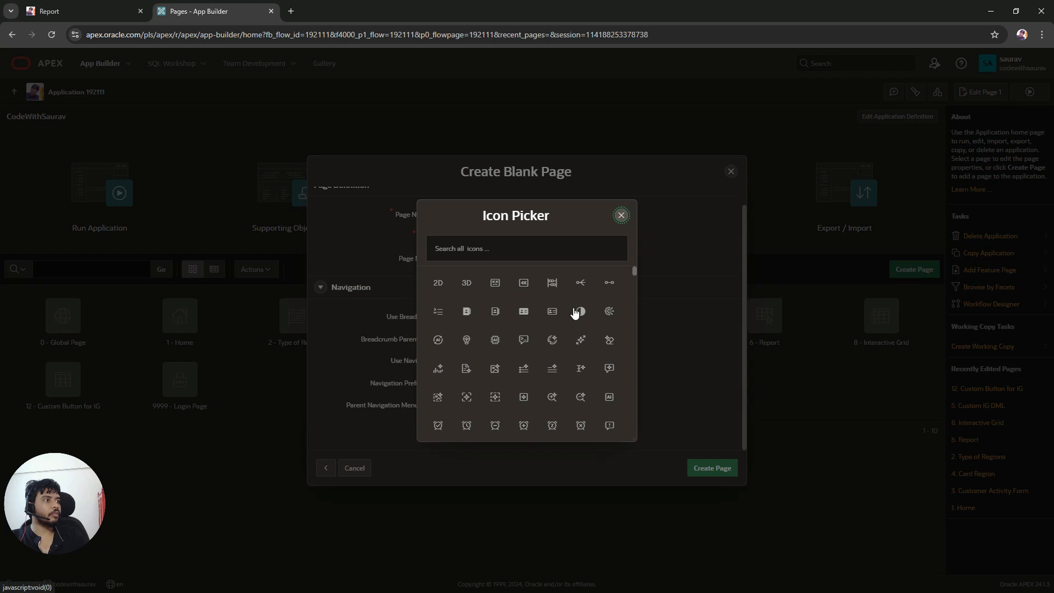
scroll(575, 323, "down", 5)
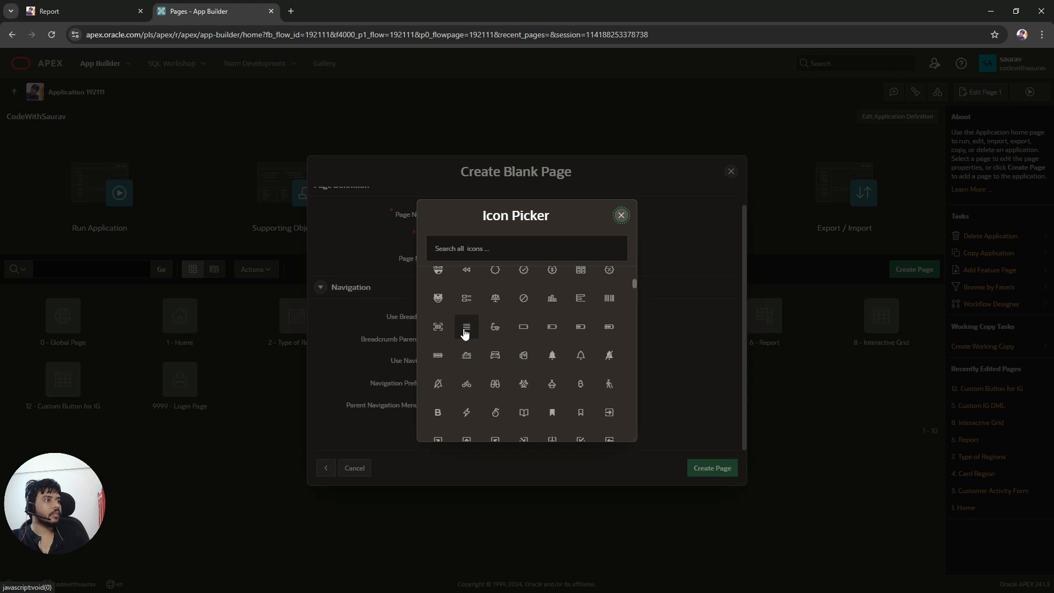
left_click(465, 331)
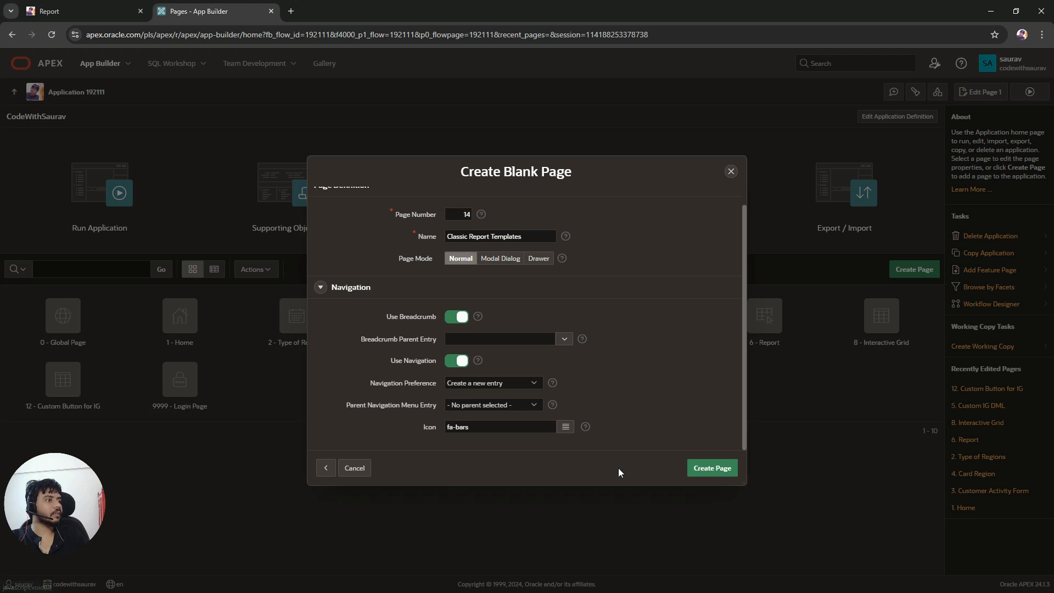
left_click(708, 469)
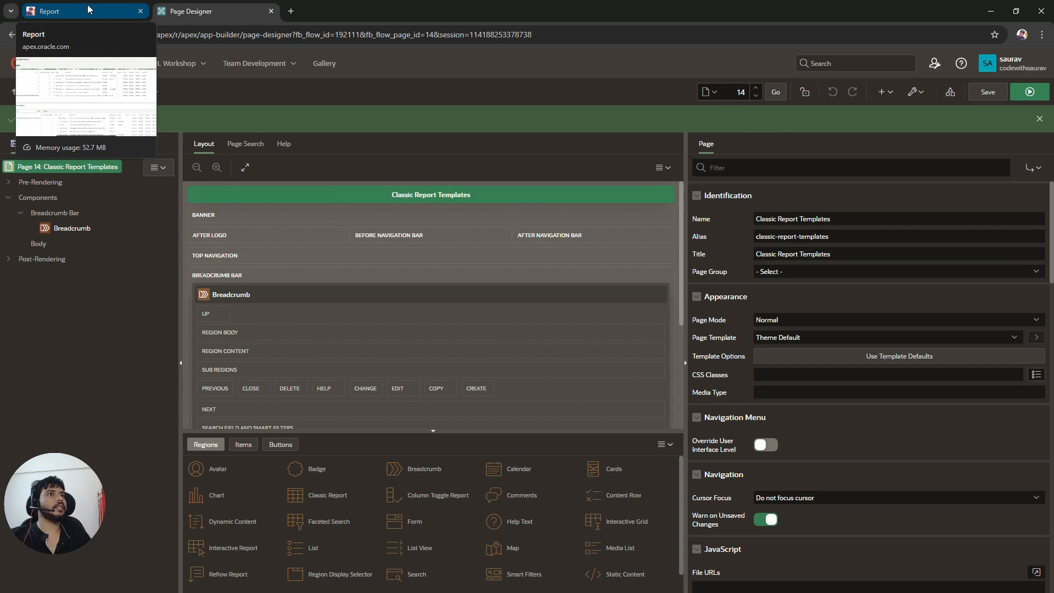
Step: Run the new blank page to preview it and return to the page designer
left_click(87, 9)
left_click(191, 11)
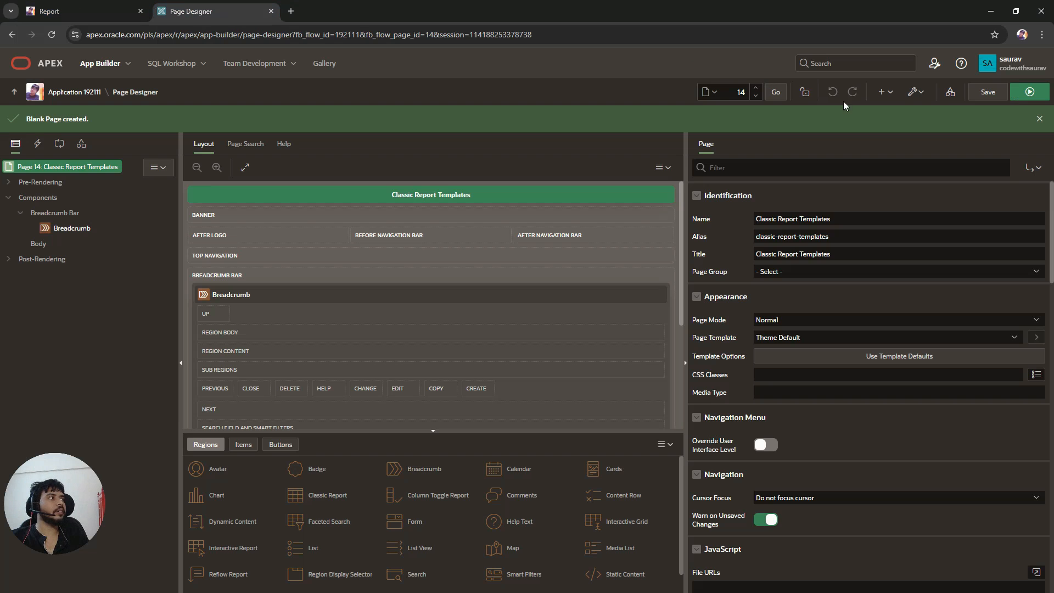
left_click(1028, 91)
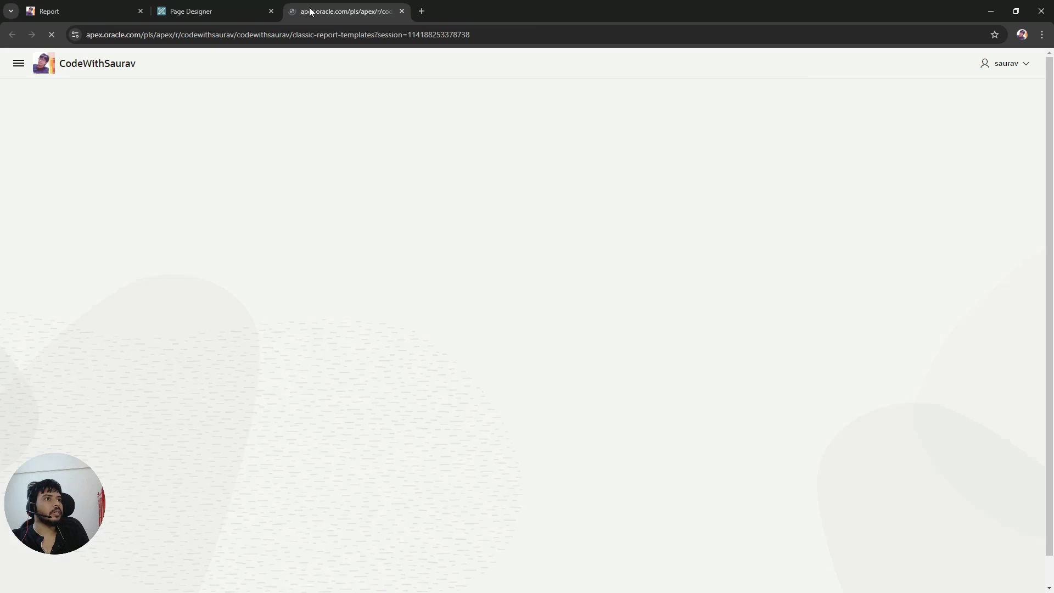
left_click_drag(309, 7, 219, 11)
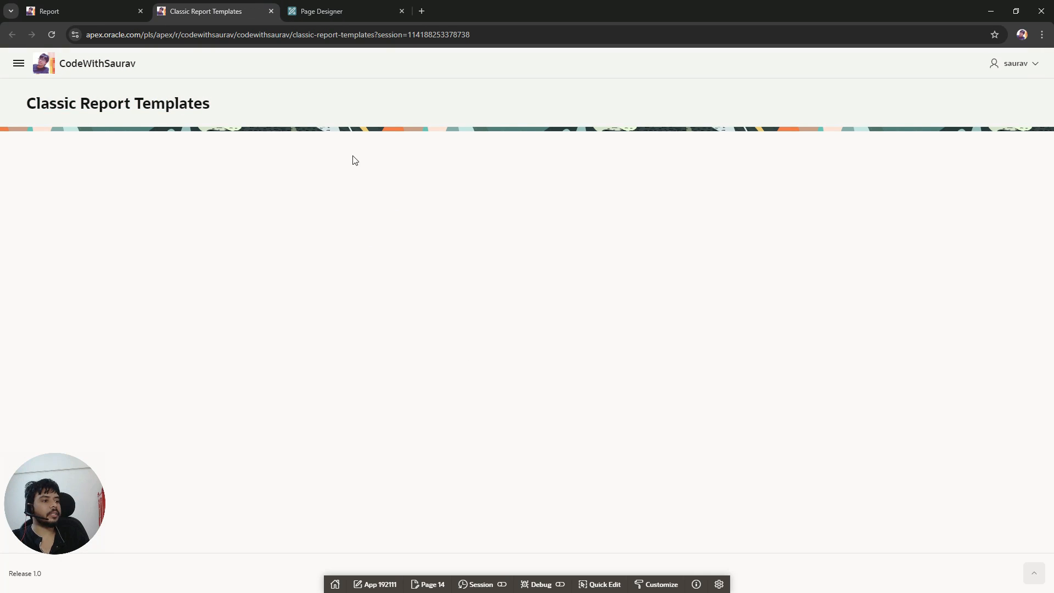
left_click(429, 585)
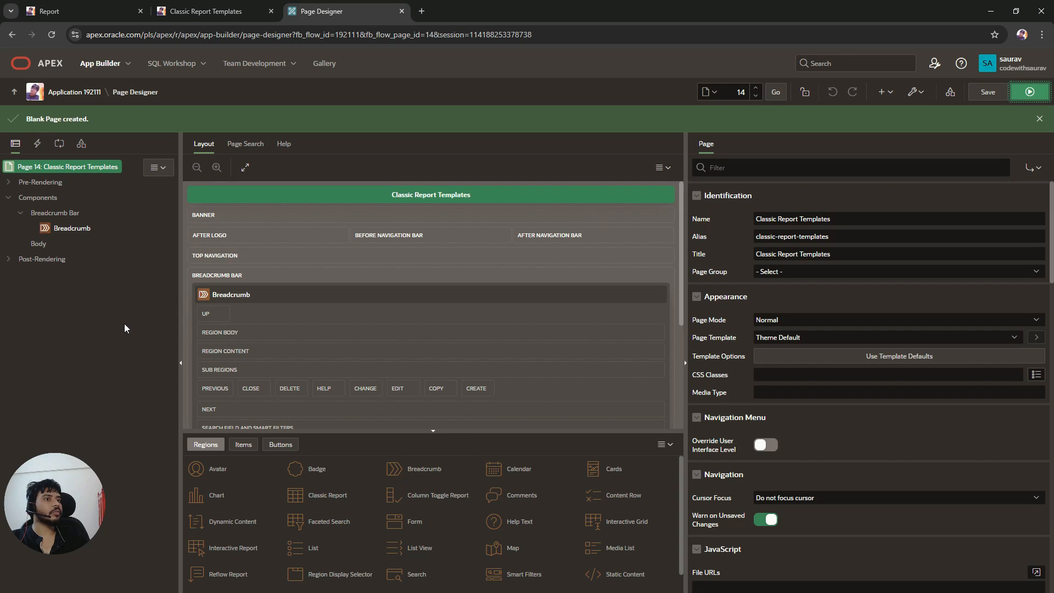
Step: Create a new region in the page Body and name it Customer
right_click(52, 244)
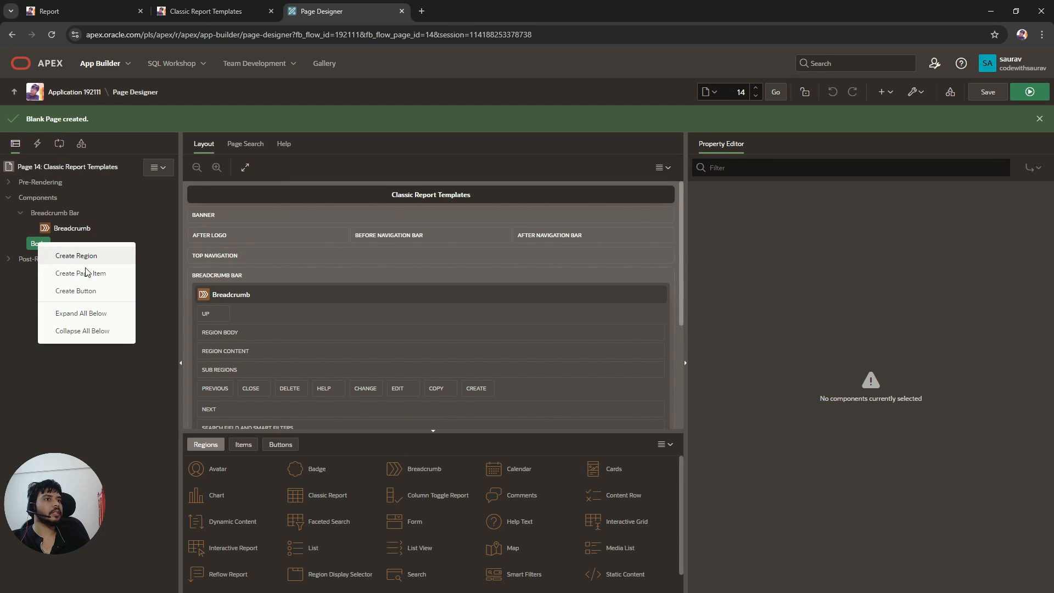
left_click(82, 256)
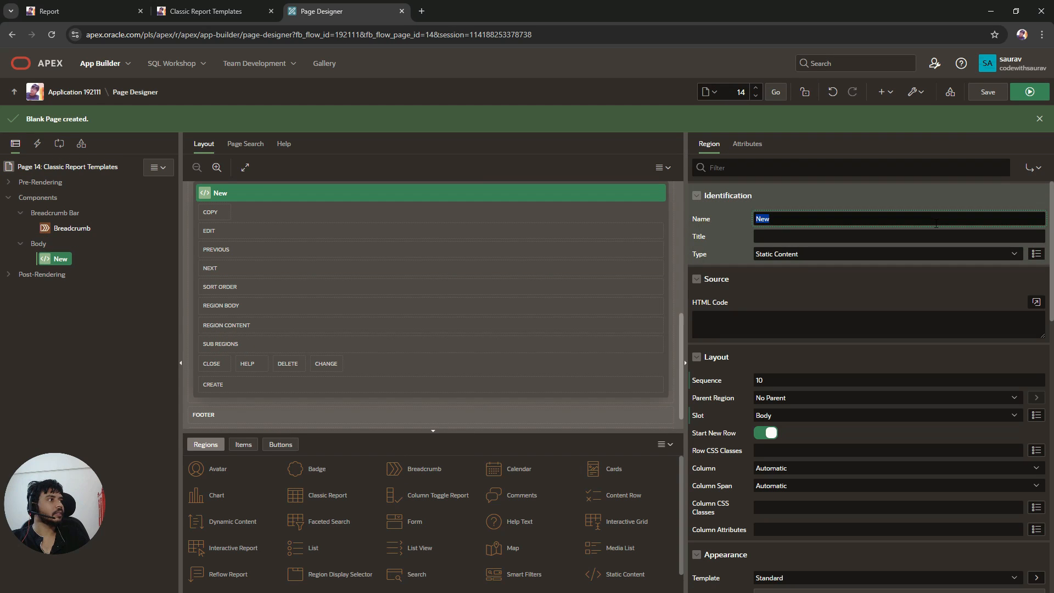
type("Cu")
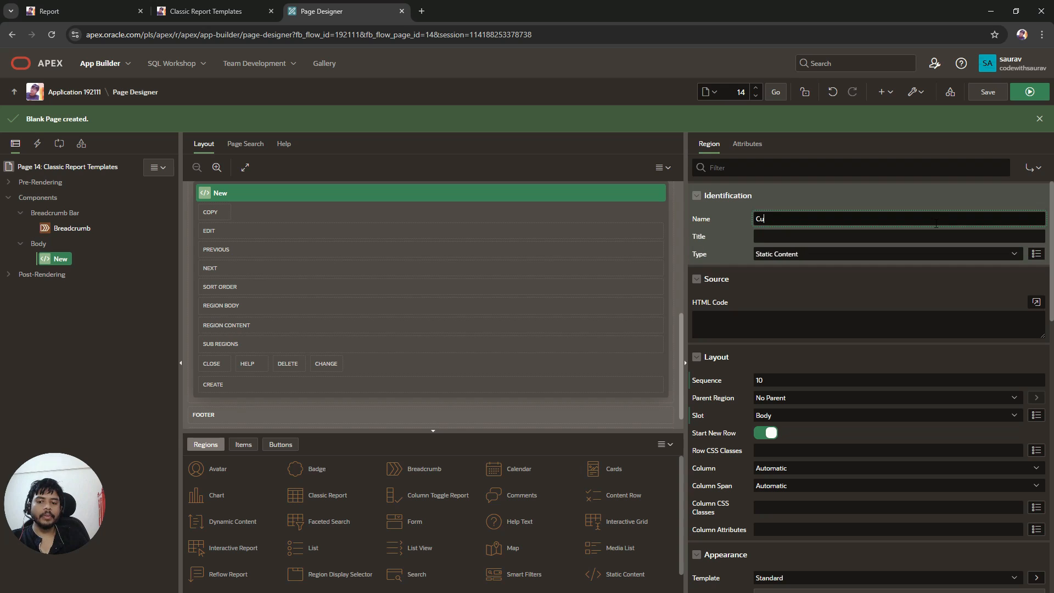
type("srom")
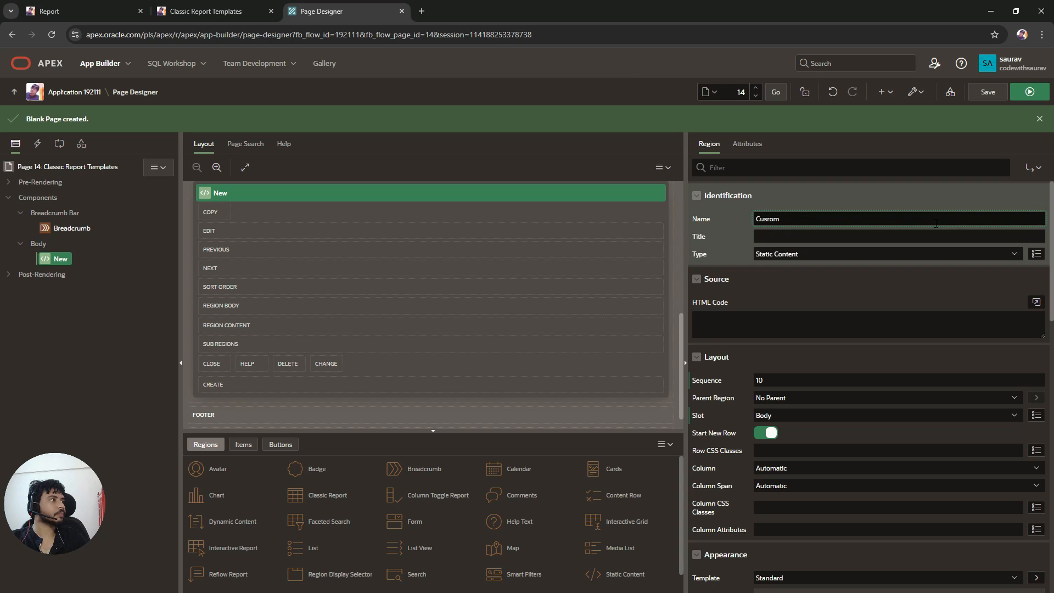
type("etomer")
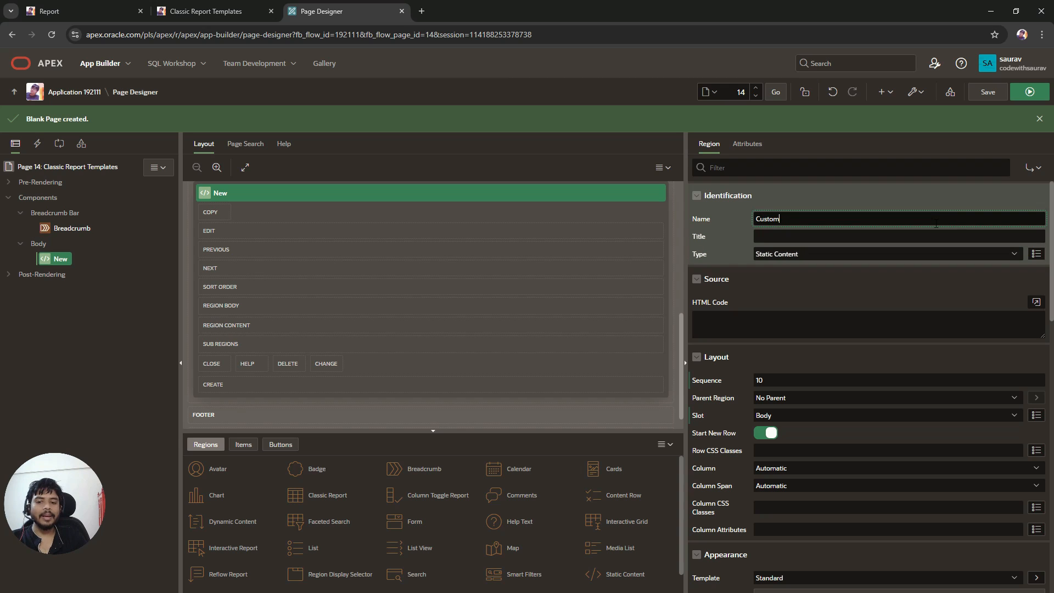
Step: Change the Customer region's type to Classic Report with the CUSTOMERS table as its source
left_click(939, 252)
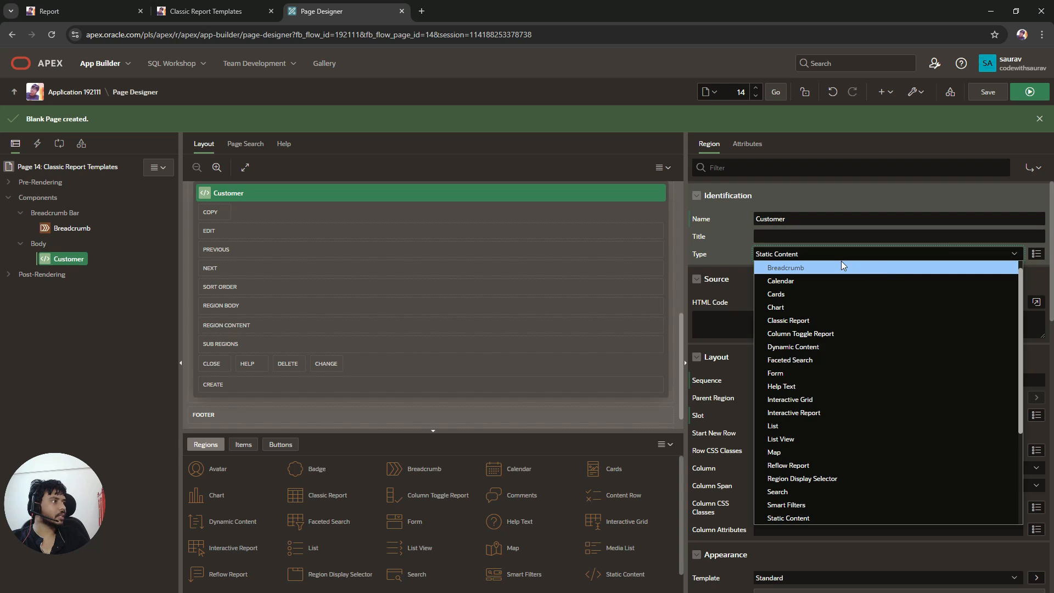
left_click(815, 319)
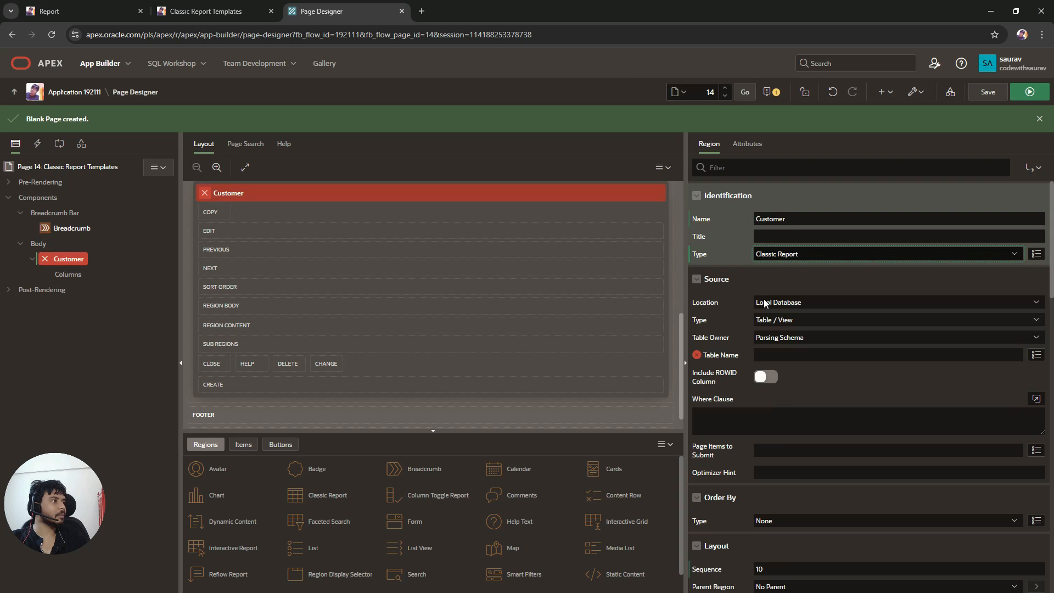
left_click(1036, 355)
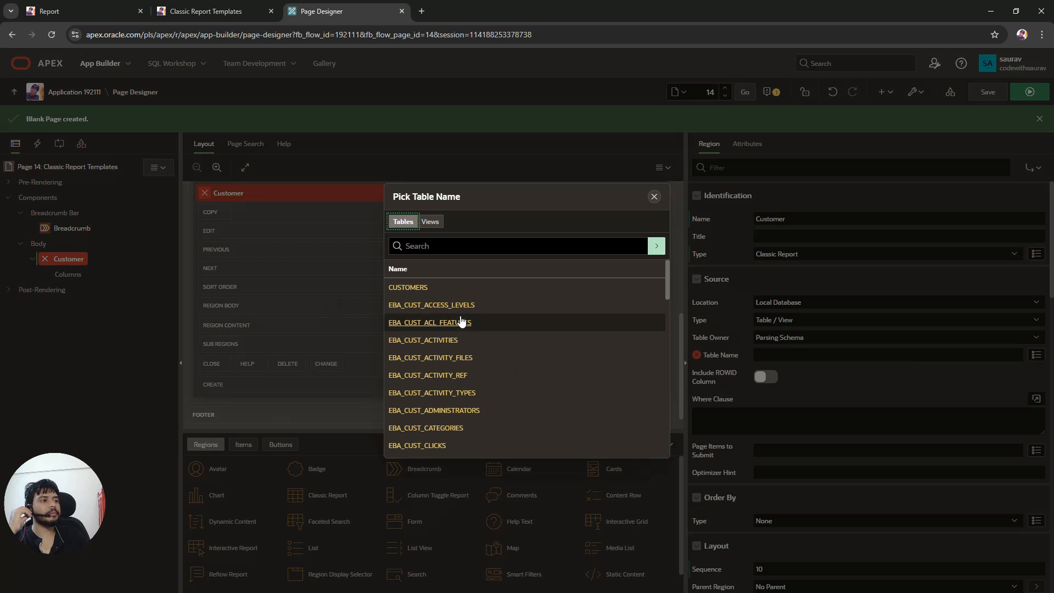
left_click(421, 290)
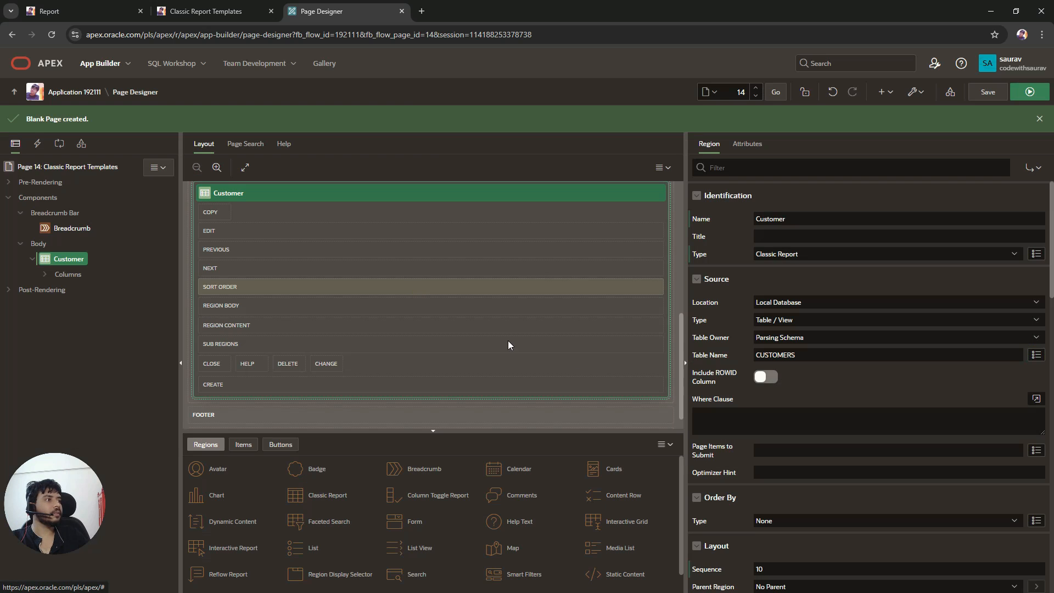
Step: Save and run the page to review the Customer classic report
left_click(1026, 92)
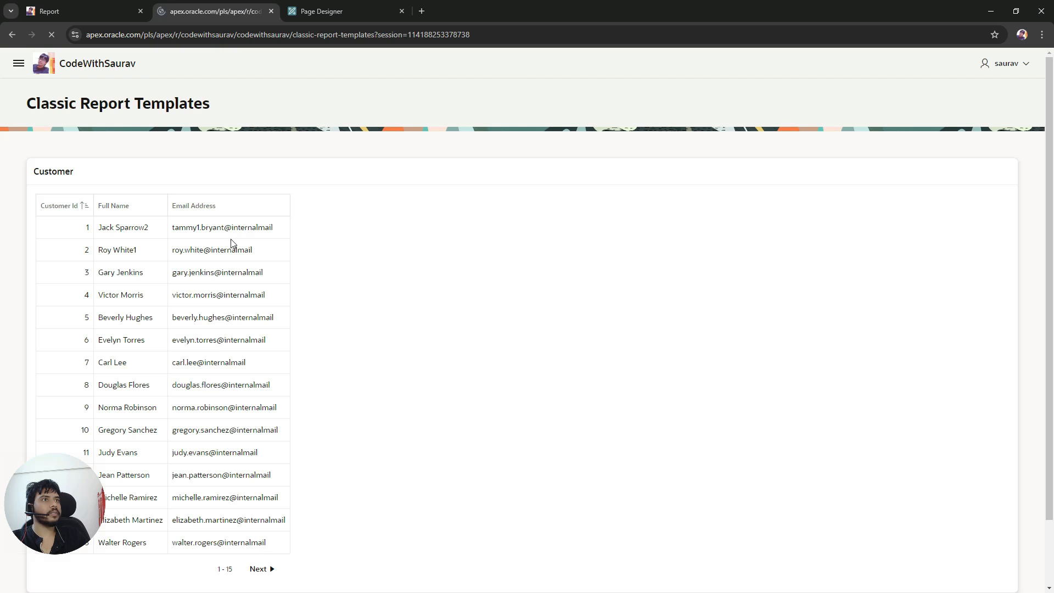
scroll(170, 273, "down", 2)
scroll(169, 273, "up", 2)
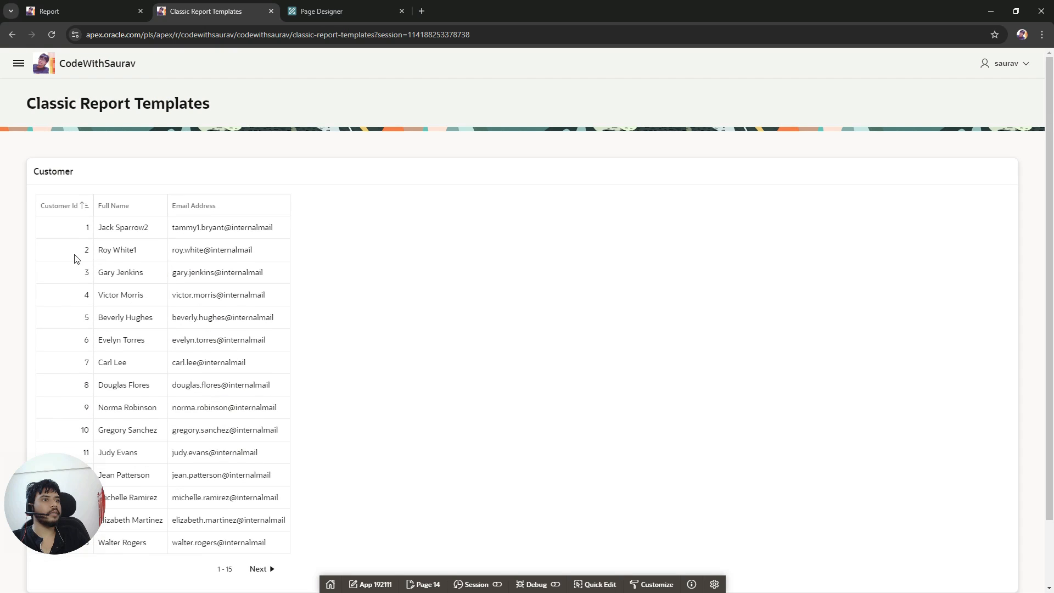
left_click_drag(99, 227, 253, 229)
left_click(487, 287)
scroll(413, 356, "down", 2)
scroll(412, 355, "up", 2)
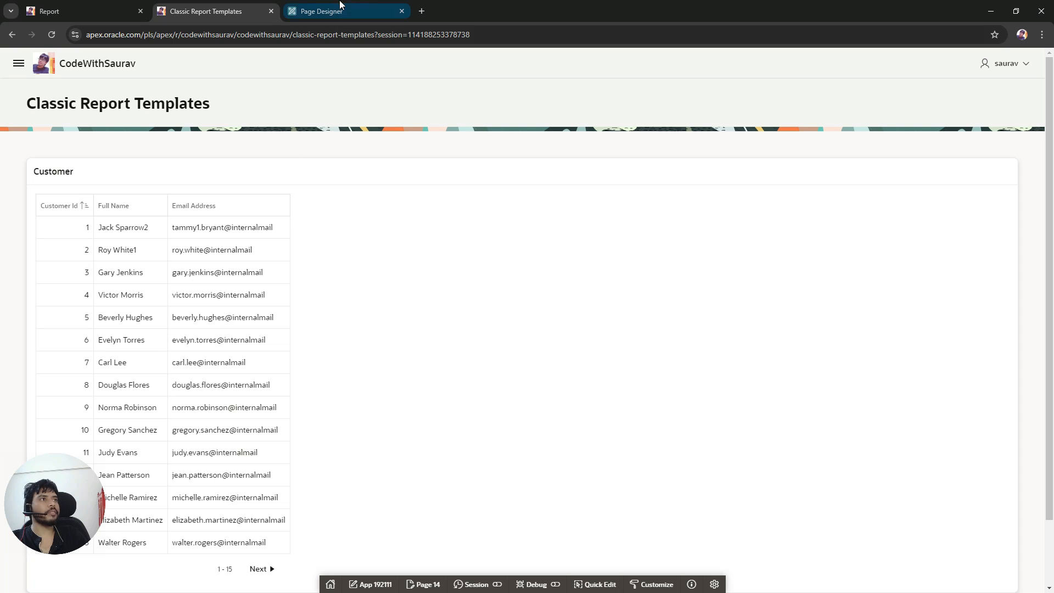
Step: Set the report's template to Alerts in the region attributes, then save and run the page
left_click(340, 11)
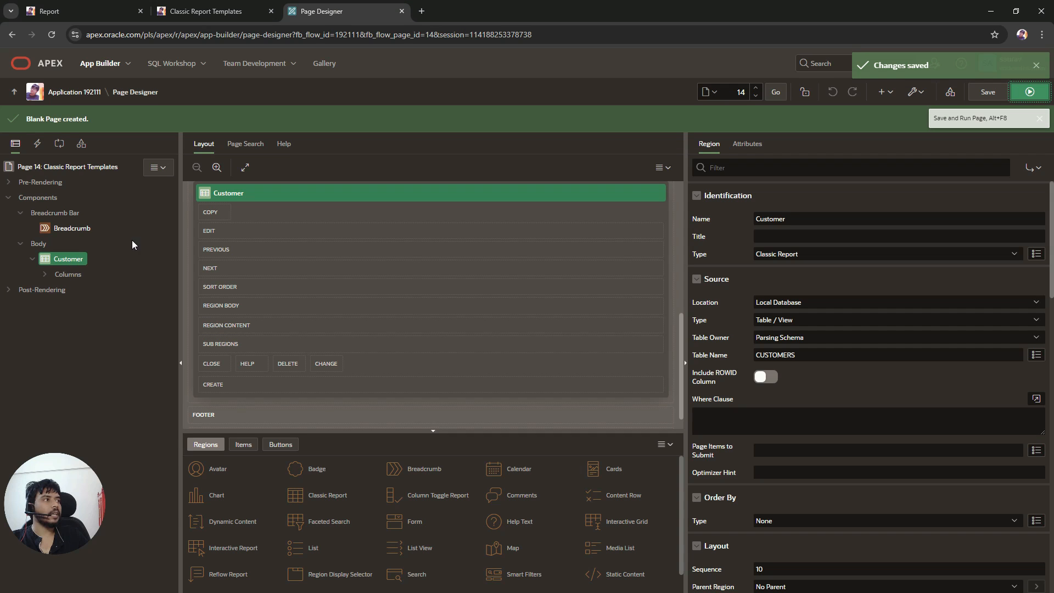
left_click(747, 145)
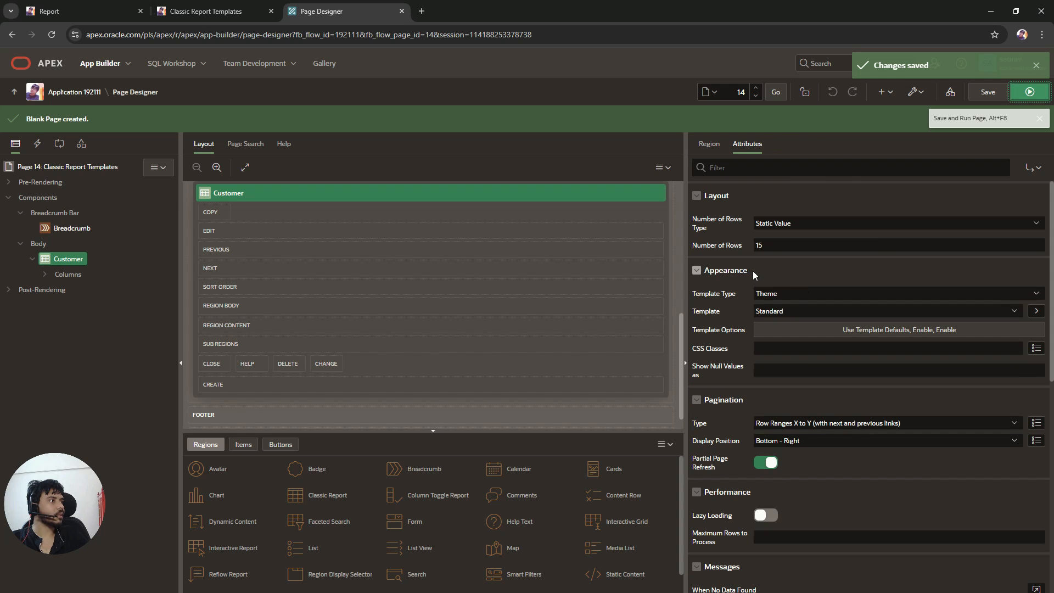
left_click(786, 292)
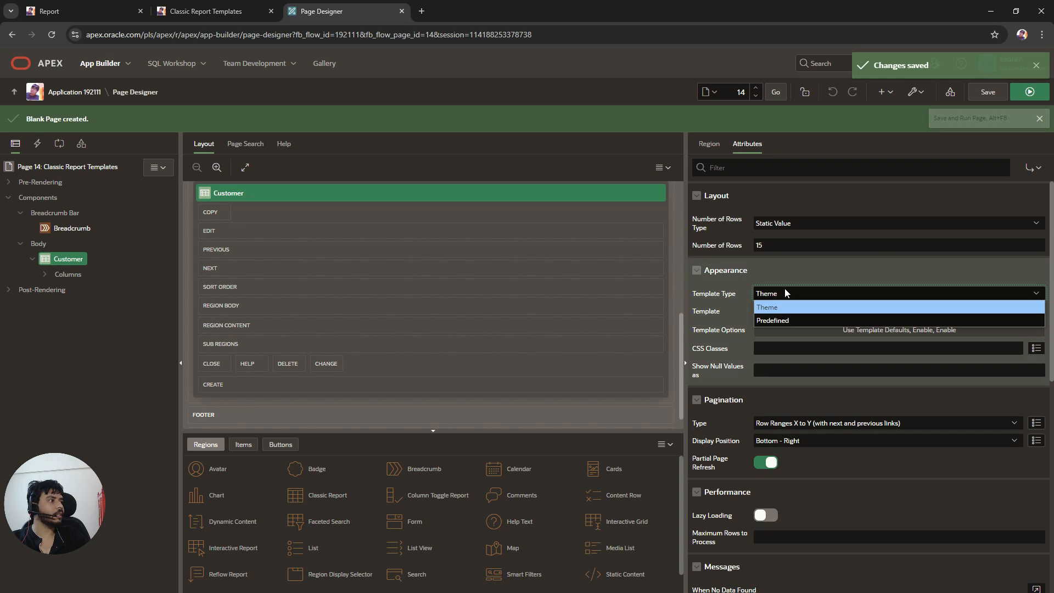
left_click(785, 292)
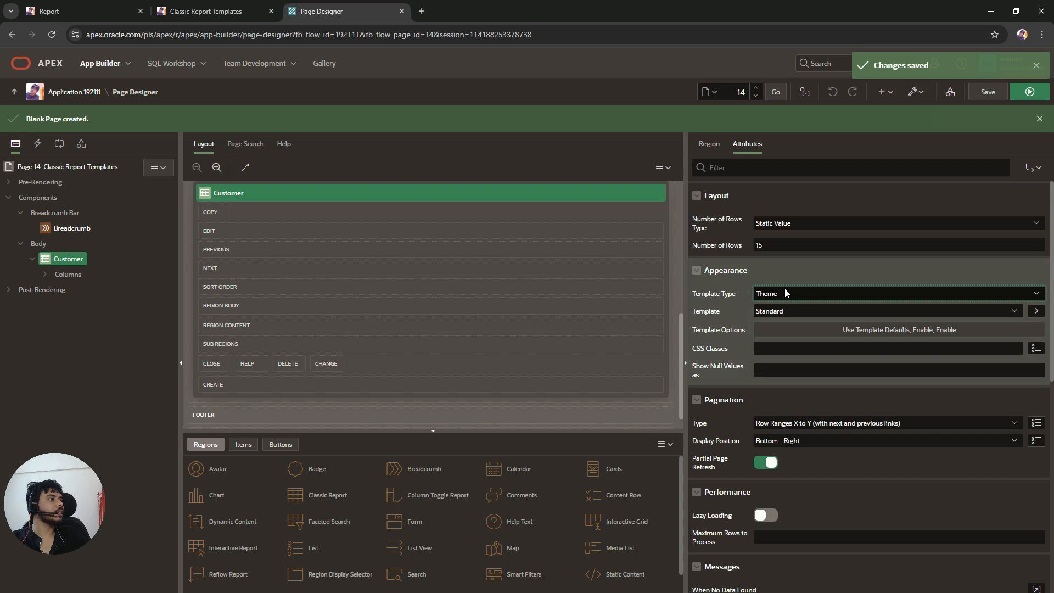
left_click(769, 313)
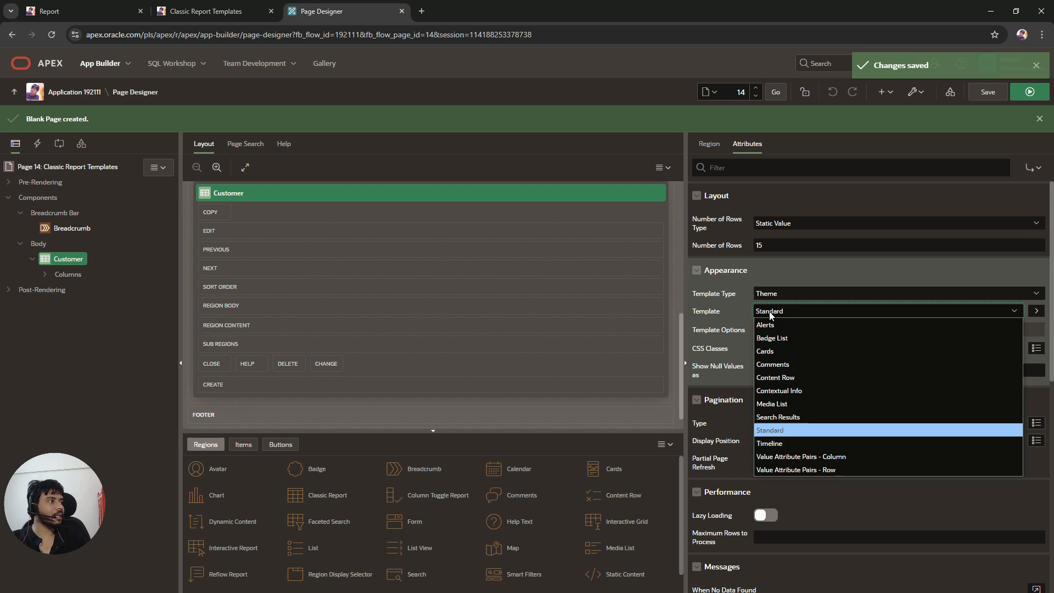
left_click(826, 329)
left_click(987, 92)
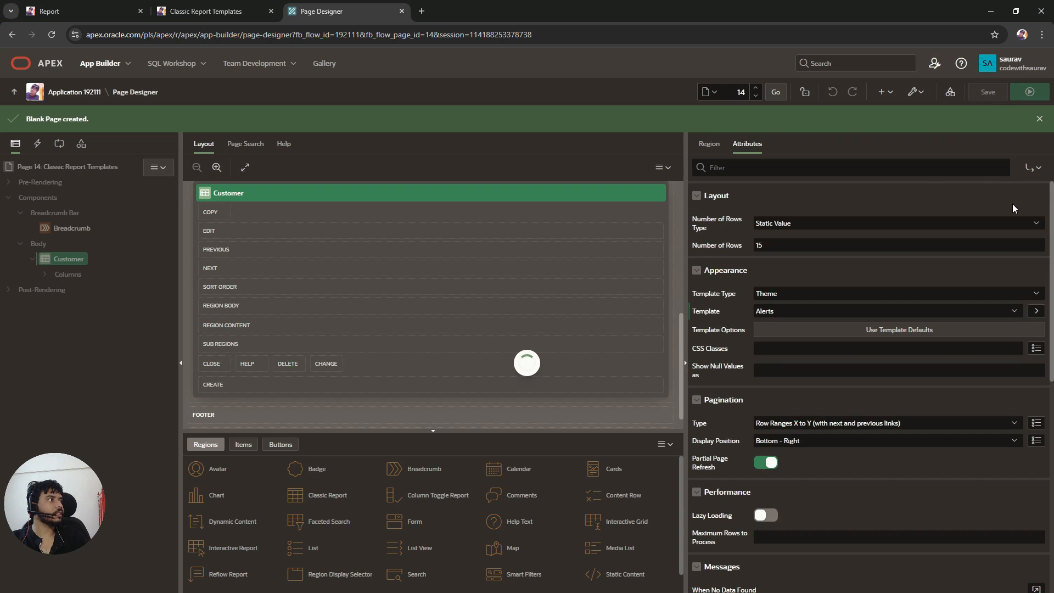
left_click(1029, 93)
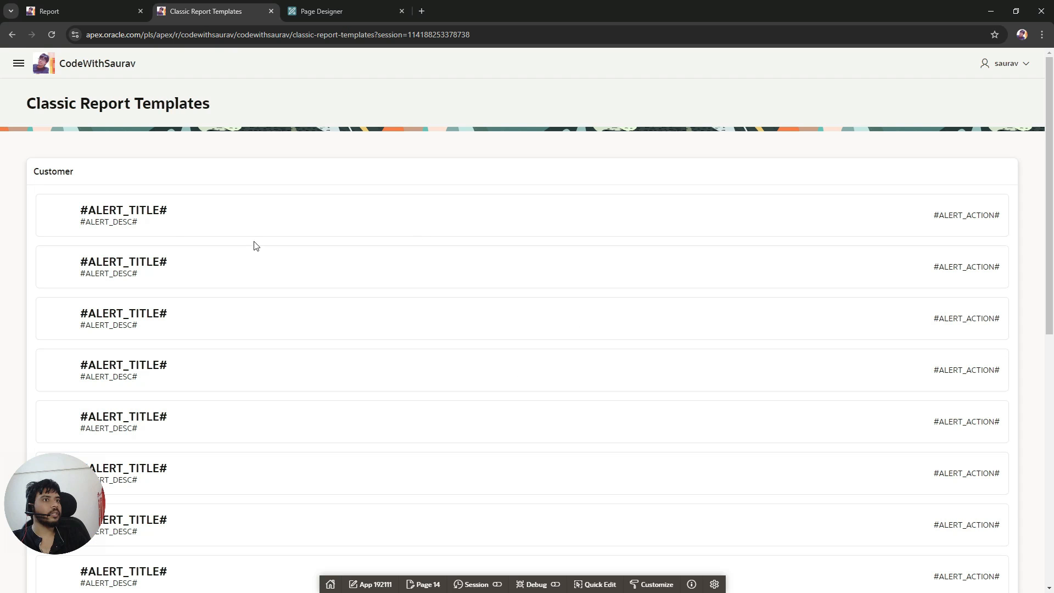
Step: Examine the placeholders the Alerts template renders in each report row
left_click_drag(81, 214, 164, 212)
left_click(274, 263)
scroll(272, 307, "down", 3)
scroll(272, 306, "up", 3)
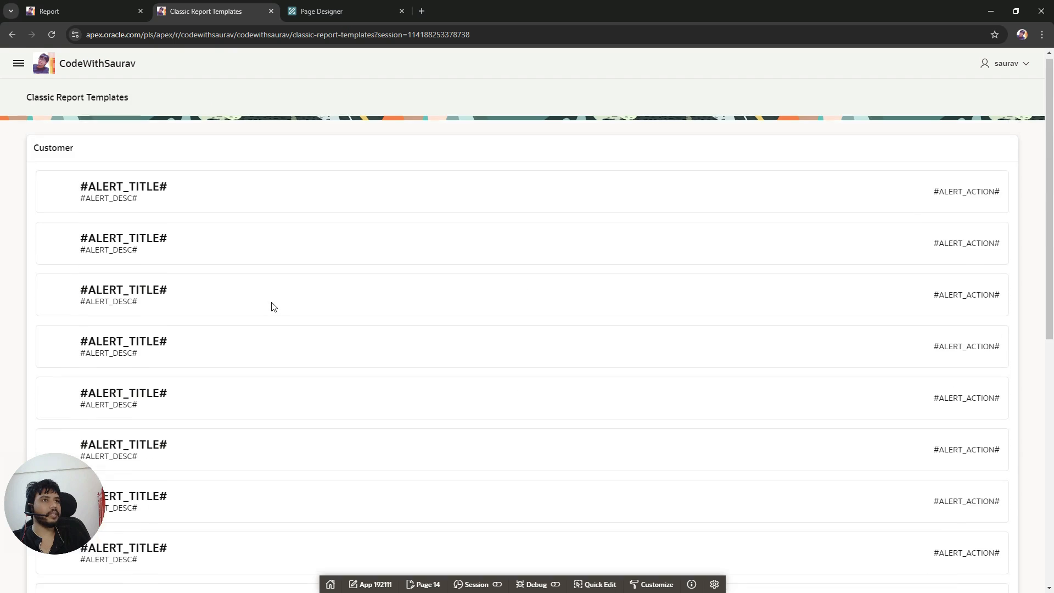
double_click(144, 210)
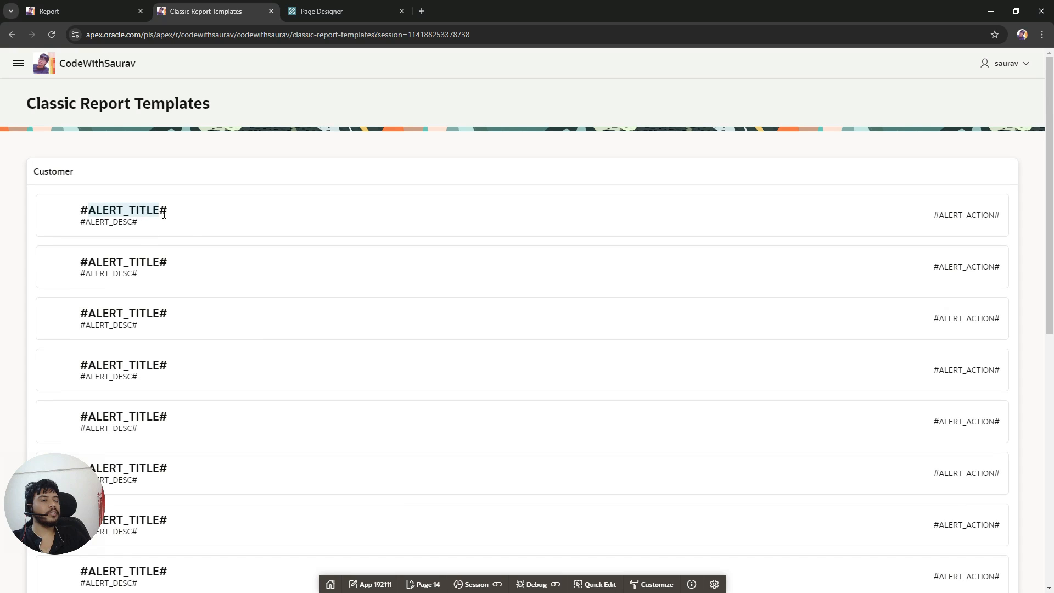
double_click(132, 214)
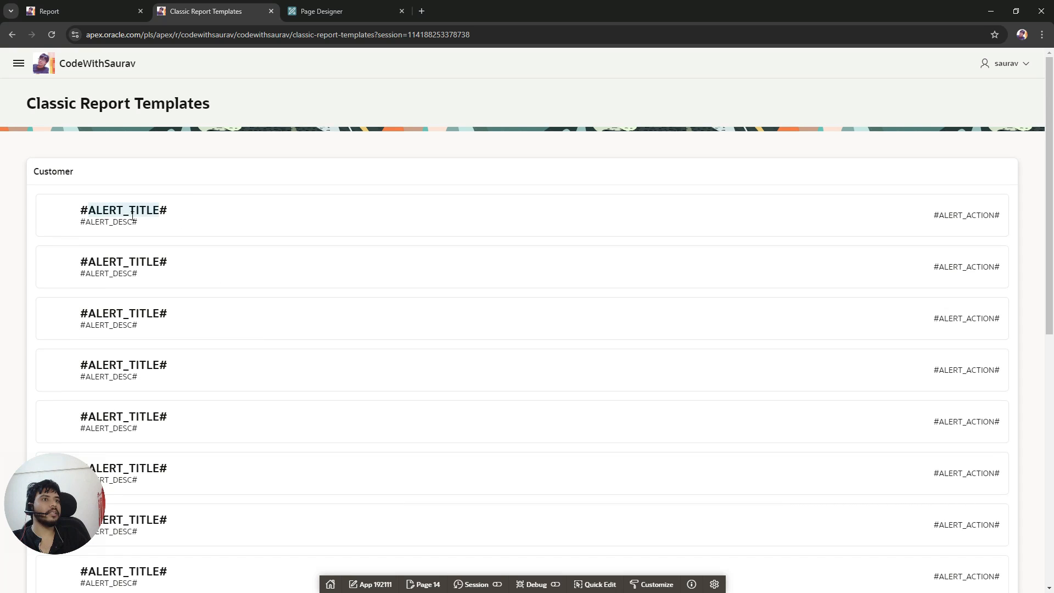
double_click(976, 214)
double_click(155, 208)
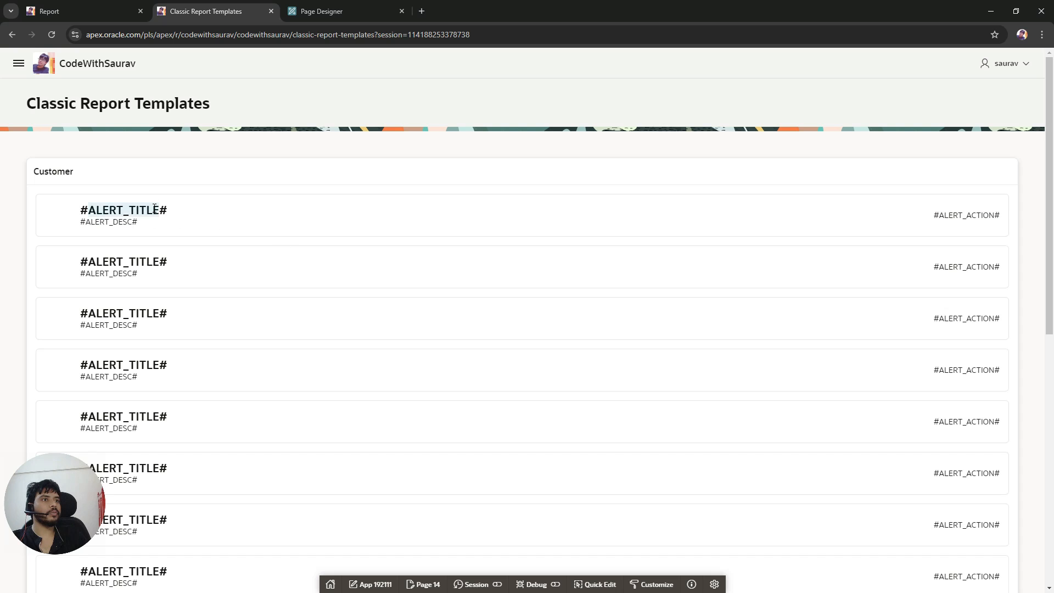
right_click(125, 216)
left_click(167, 225)
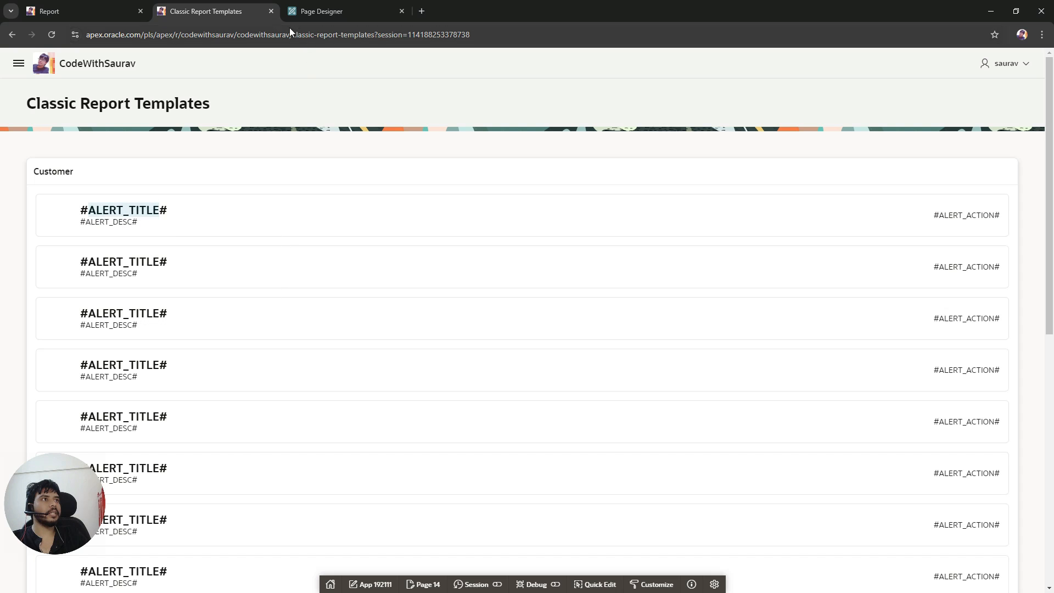
Step: Switch the Customer region's source type to SQL Query and open the query in the code editor
left_click(306, 5)
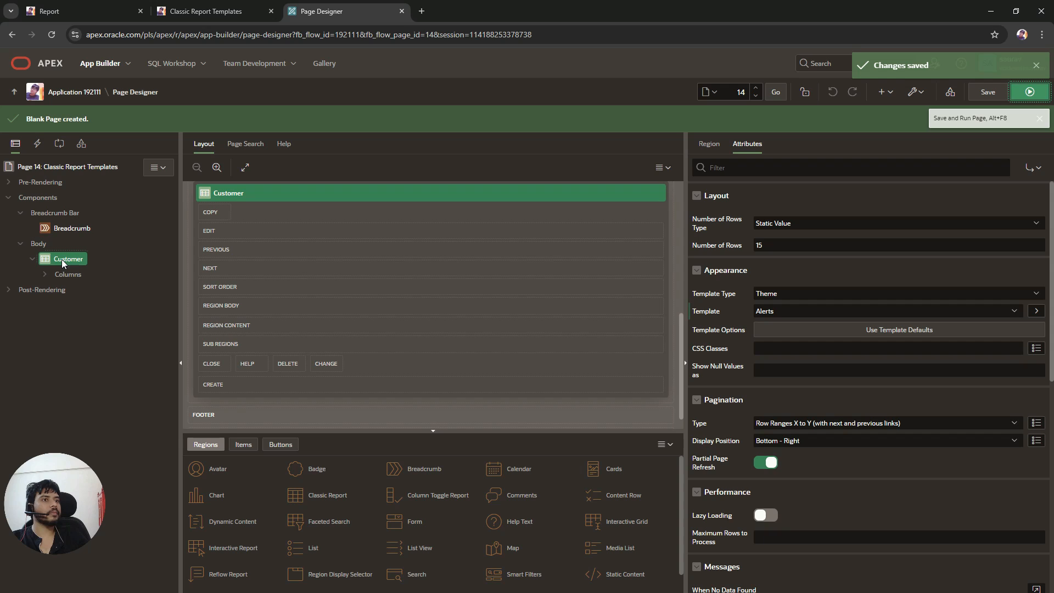
left_click(709, 144)
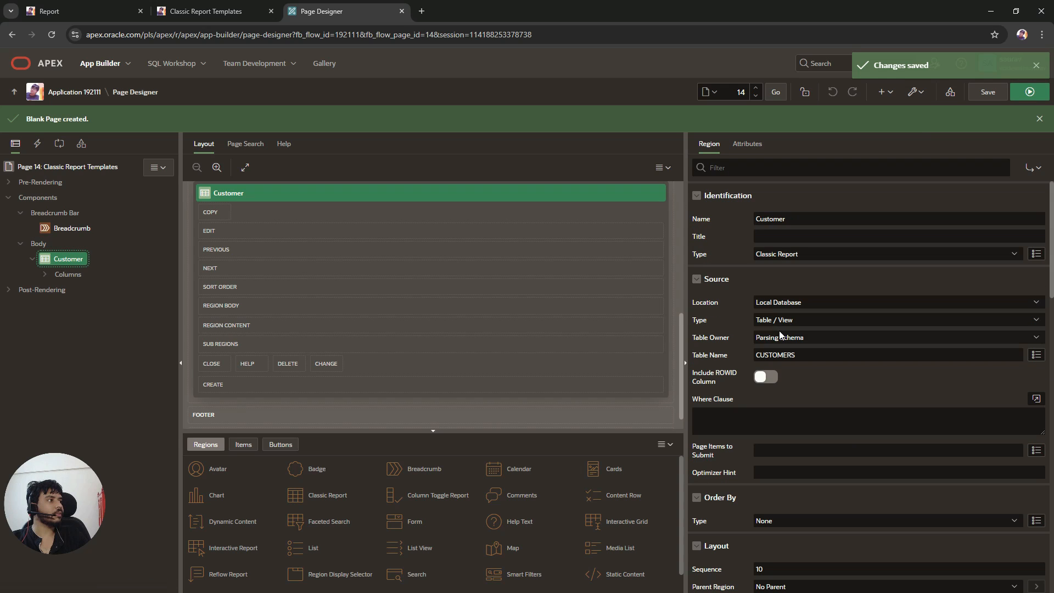
left_click(808, 319)
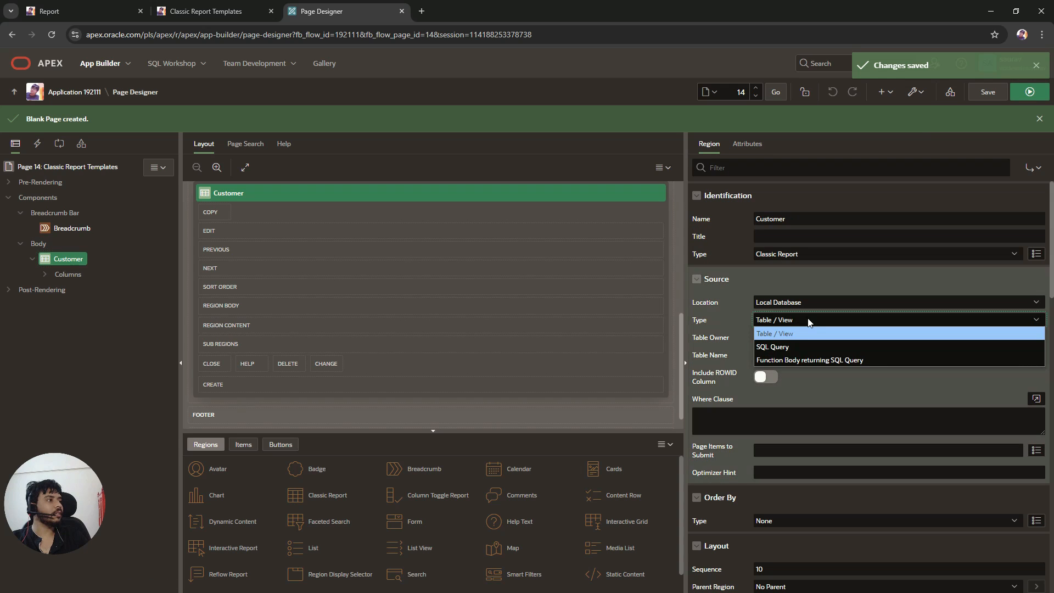
left_click(796, 347)
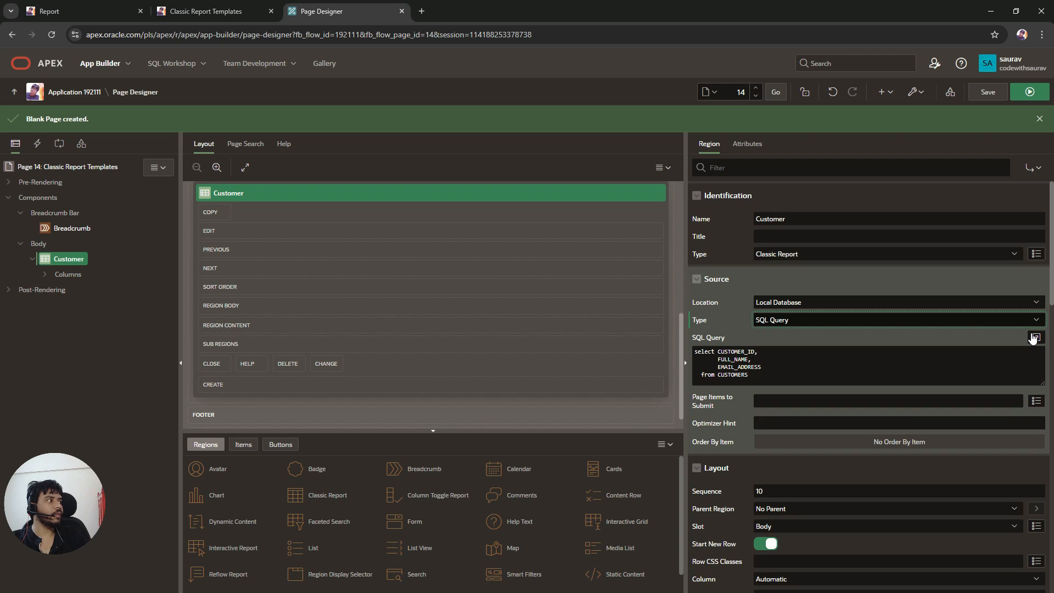
left_click(1036, 337)
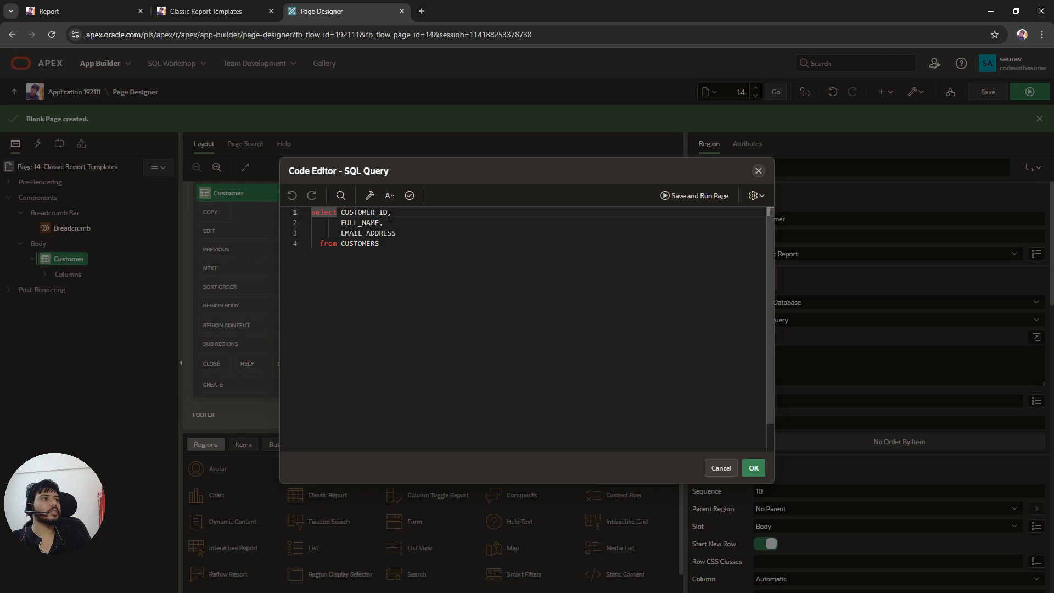
Step: Alias the FULL_NAME column as ALERT_TITLE in the SQL query
left_click(549, 222)
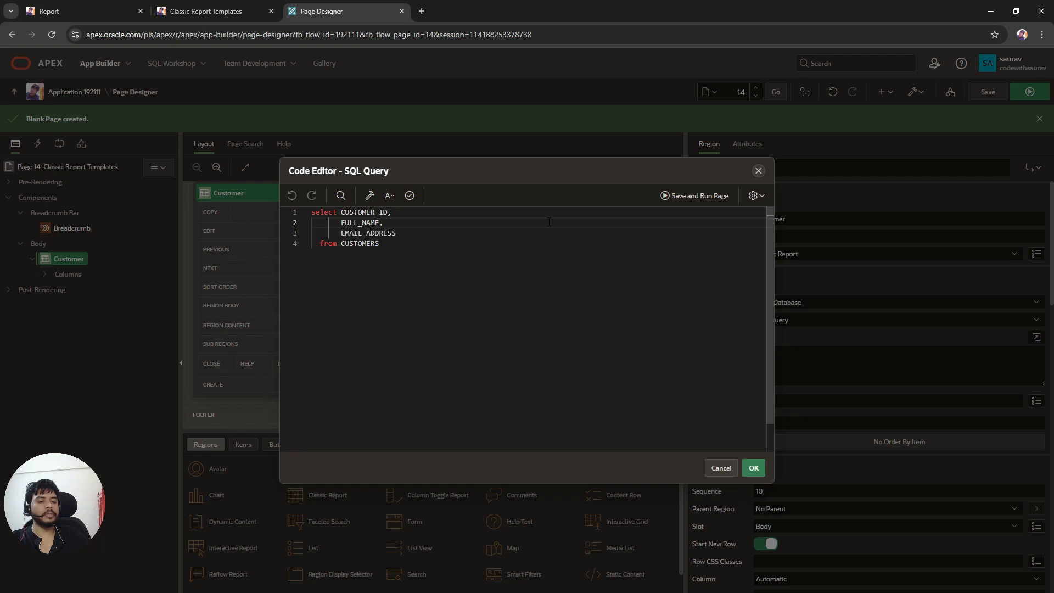
key("Left")
key("ctrl+v")
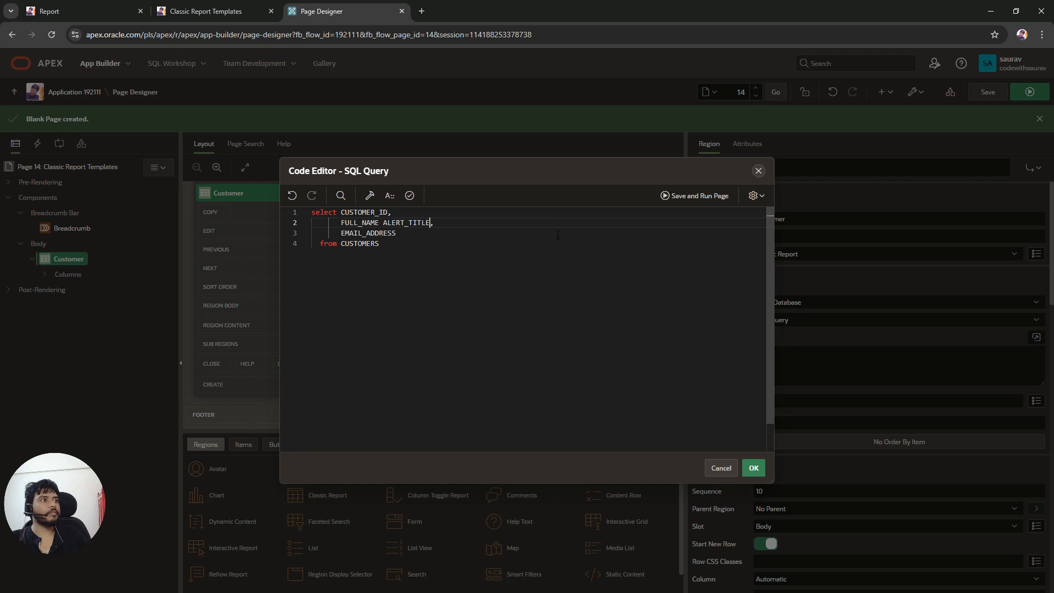
Step: Copy the ALERT_DESC placeholder name from the running page and alias EMAIL_ADDRESS as ALERT_DESC
left_click(181, 11)
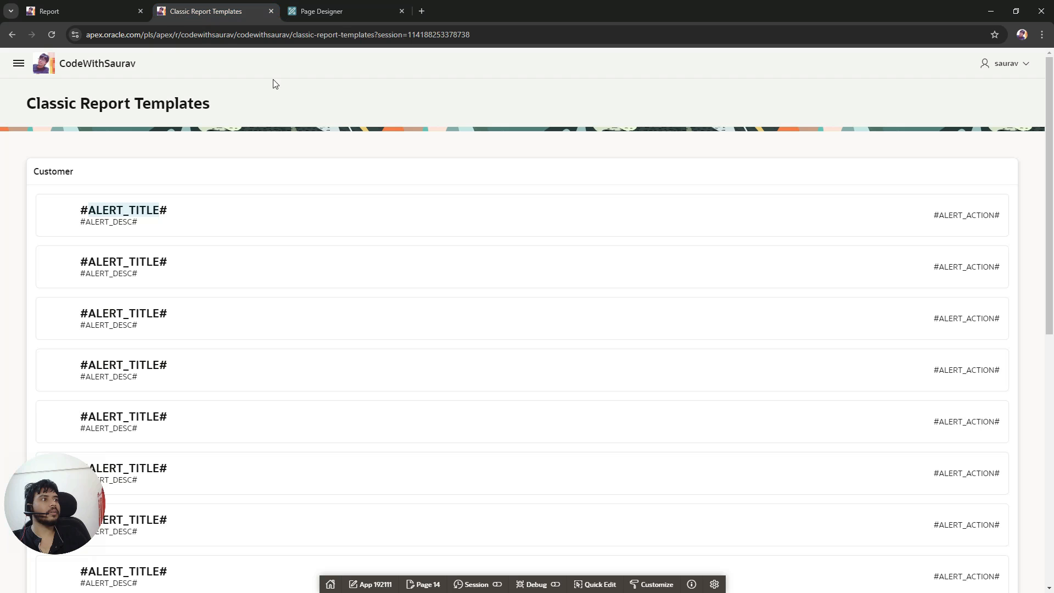
double_click(119, 223)
key("ctrl+c")
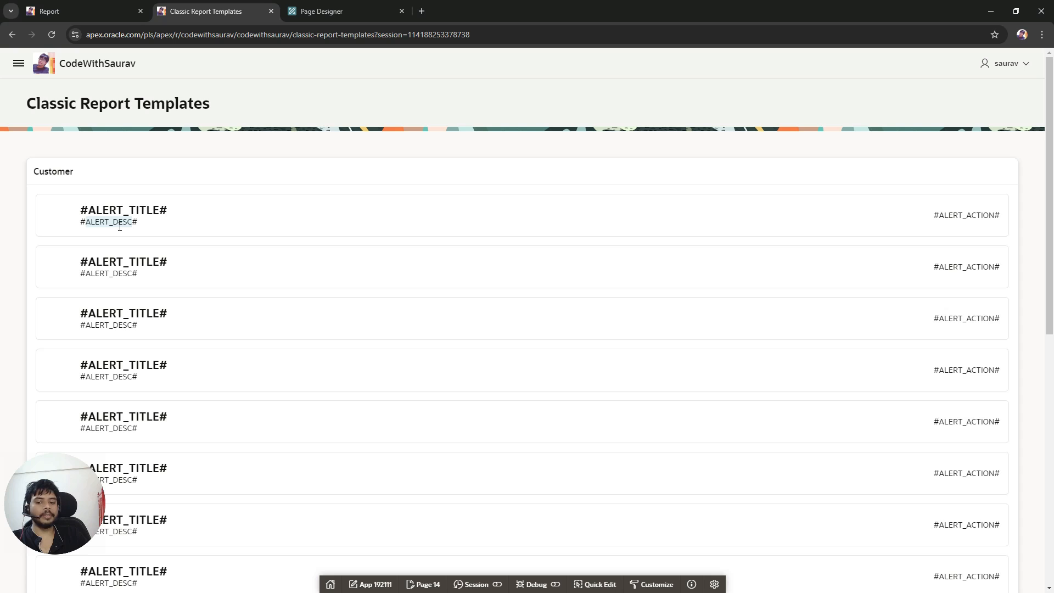
left_click(330, 11)
key("Down")
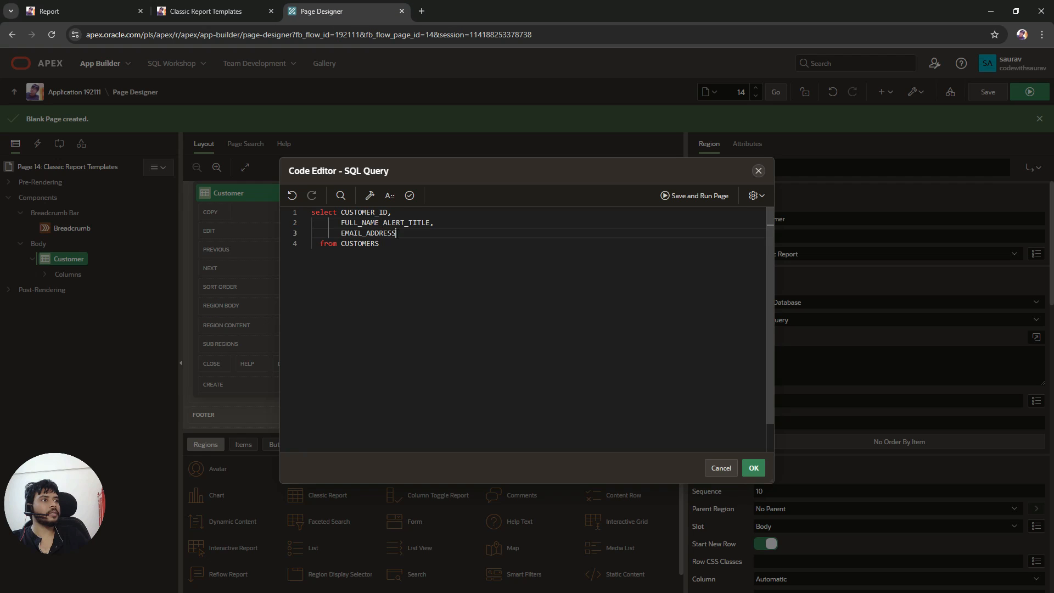
key("ctrl+v")
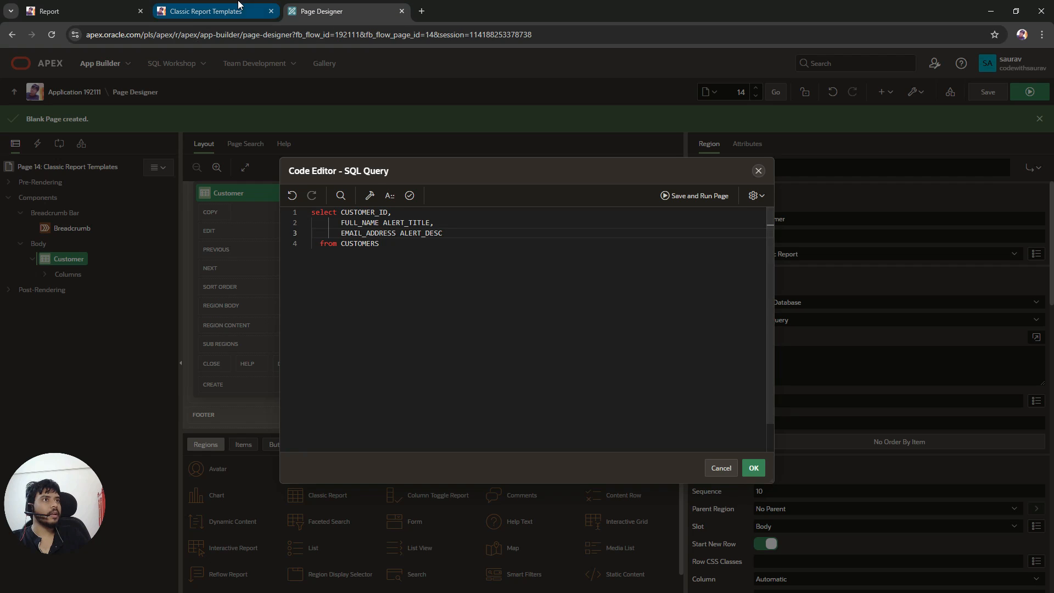
Step: Copy the ALERT_ACTION placeholder, alias CUSTOMER_ID as ALERT_ACTION, validate the query and apply it
left_click(208, 11)
double_click(966, 216)
key("ctrl+c")
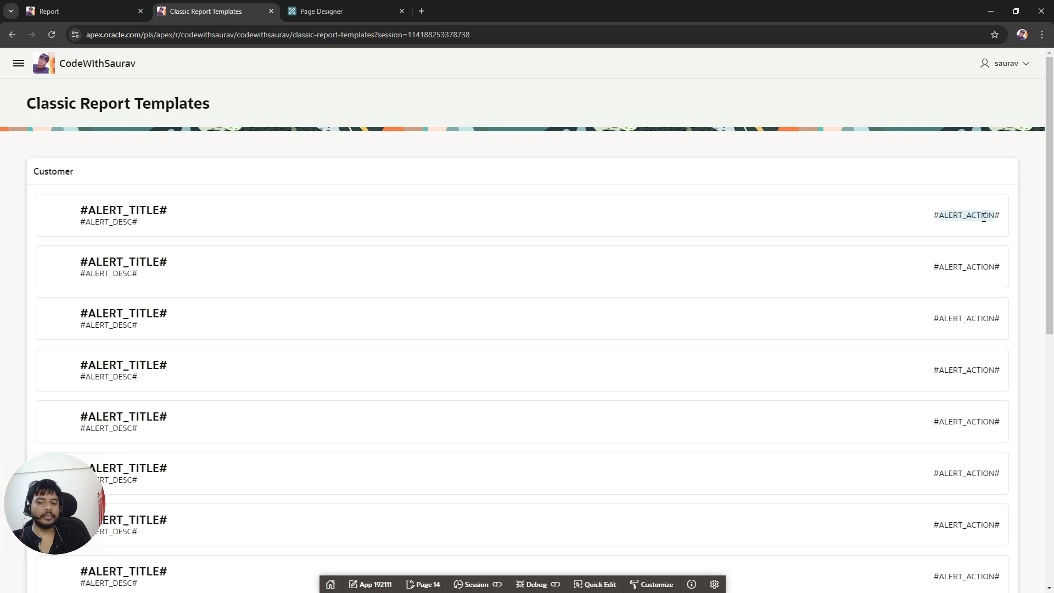
left_click(351, 10)
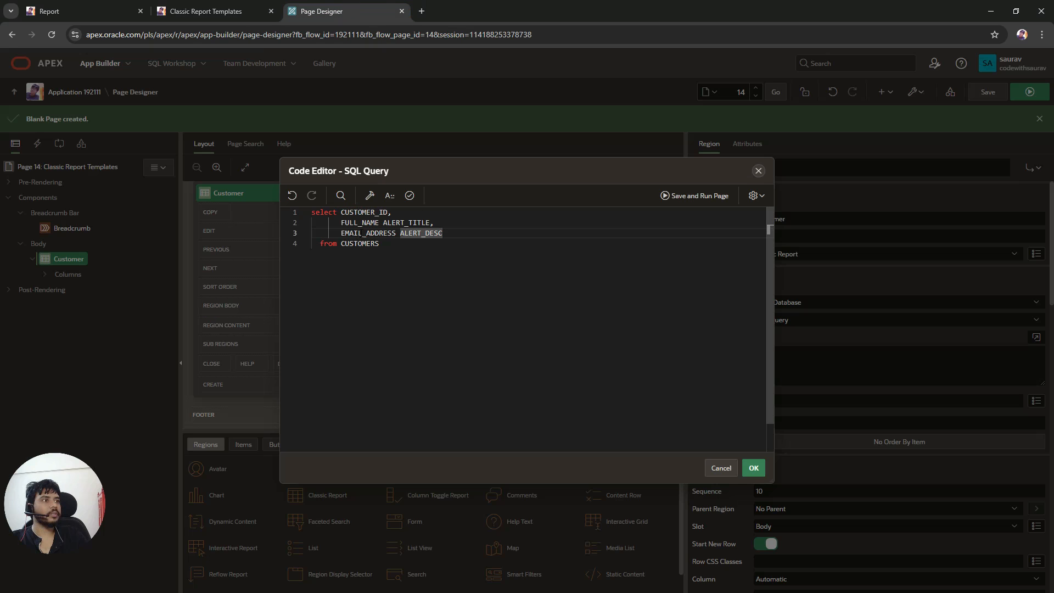
left_click(391, 211)
key("ctrl+v")
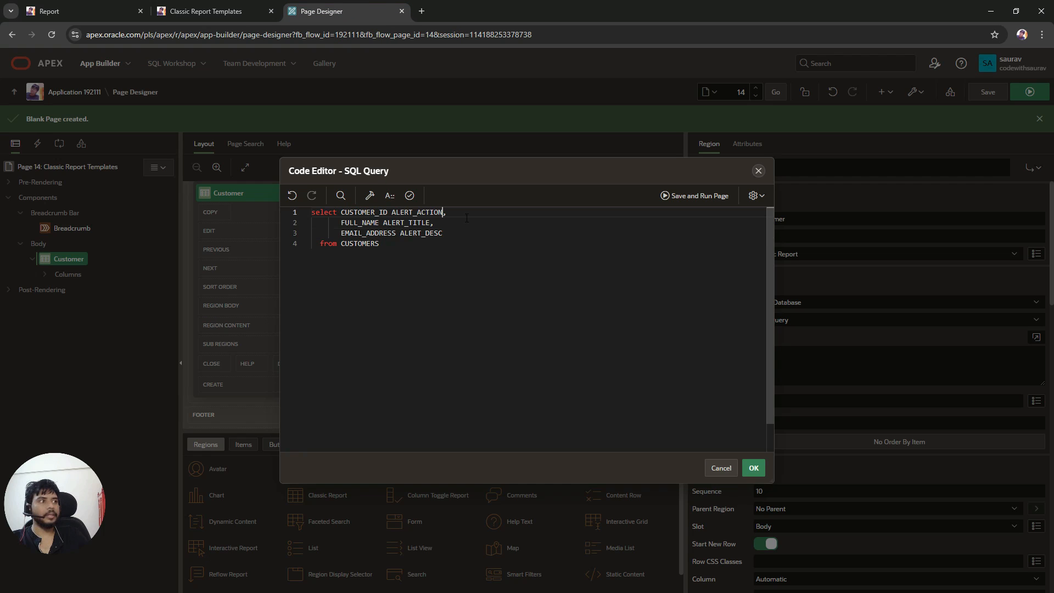
left_click(409, 195)
left_click(753, 468)
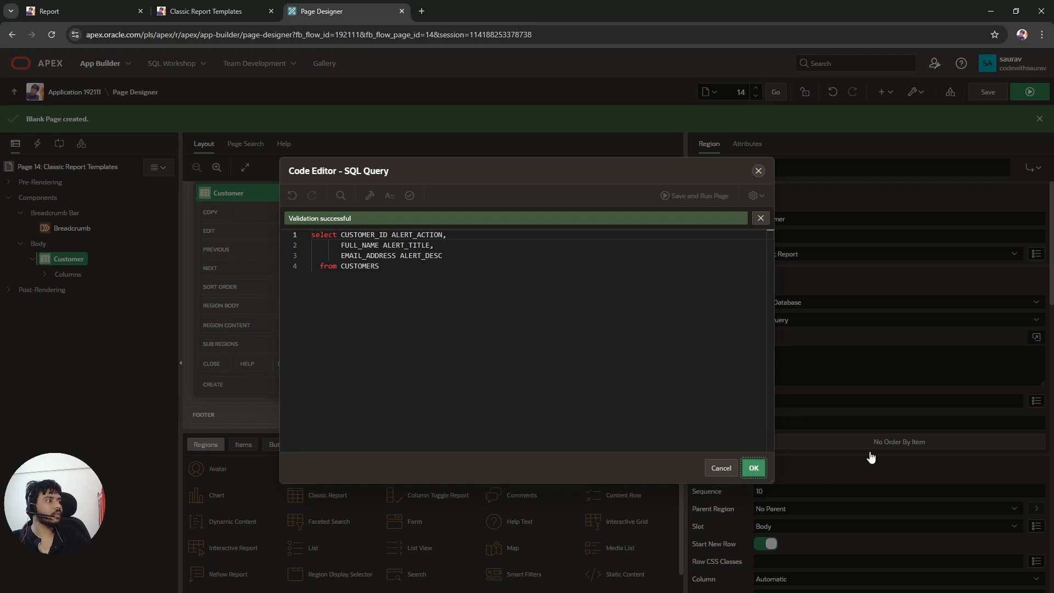
Step: Save the page, reload the running report and review the rows rendered through the Alerts template
left_click(987, 91)
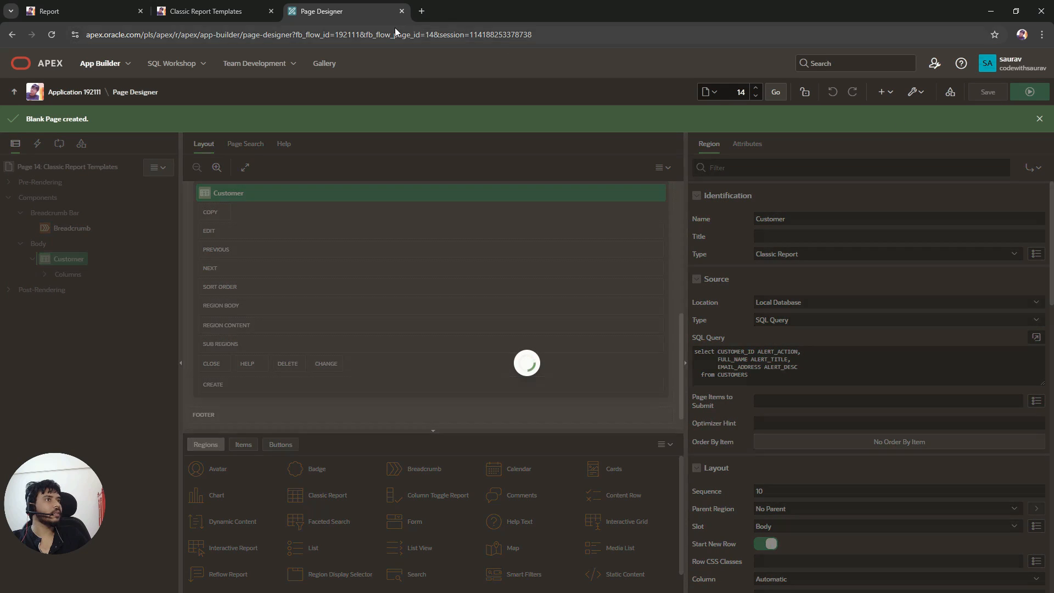
left_click(213, 12)
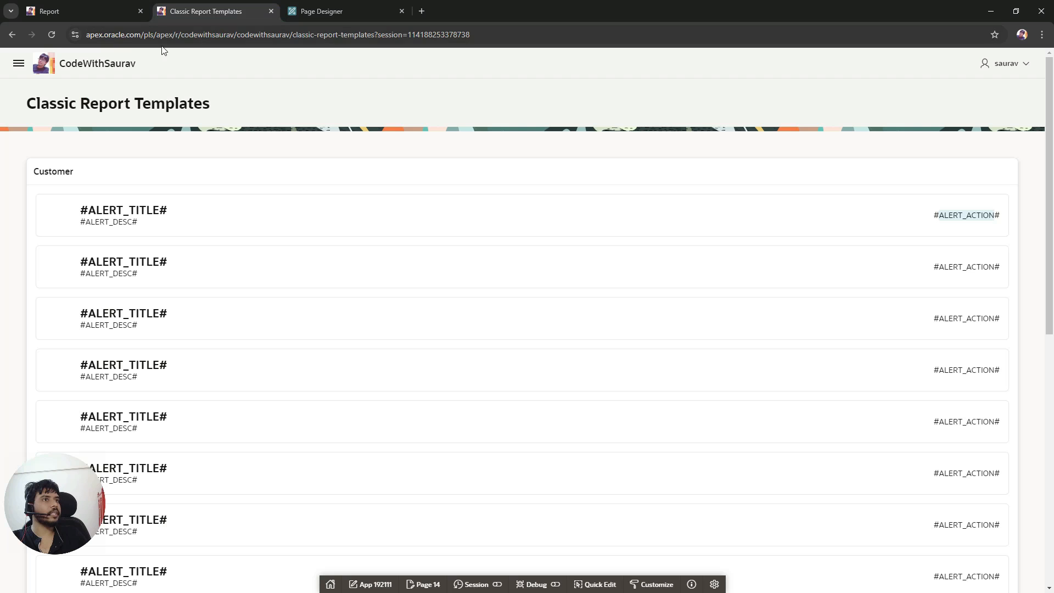
left_click(51, 35)
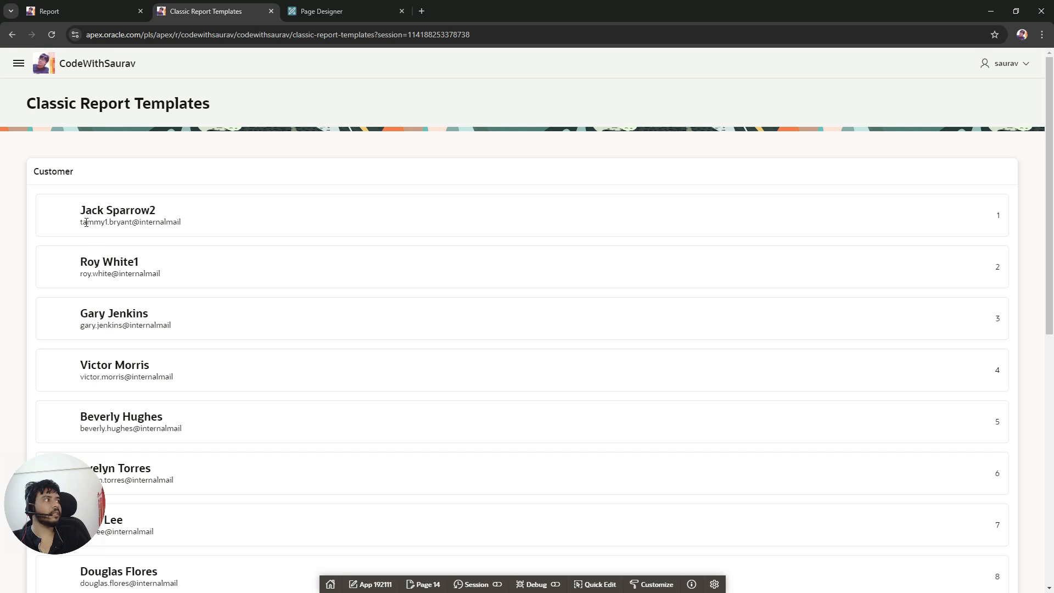
left_click_drag(82, 209, 154, 211)
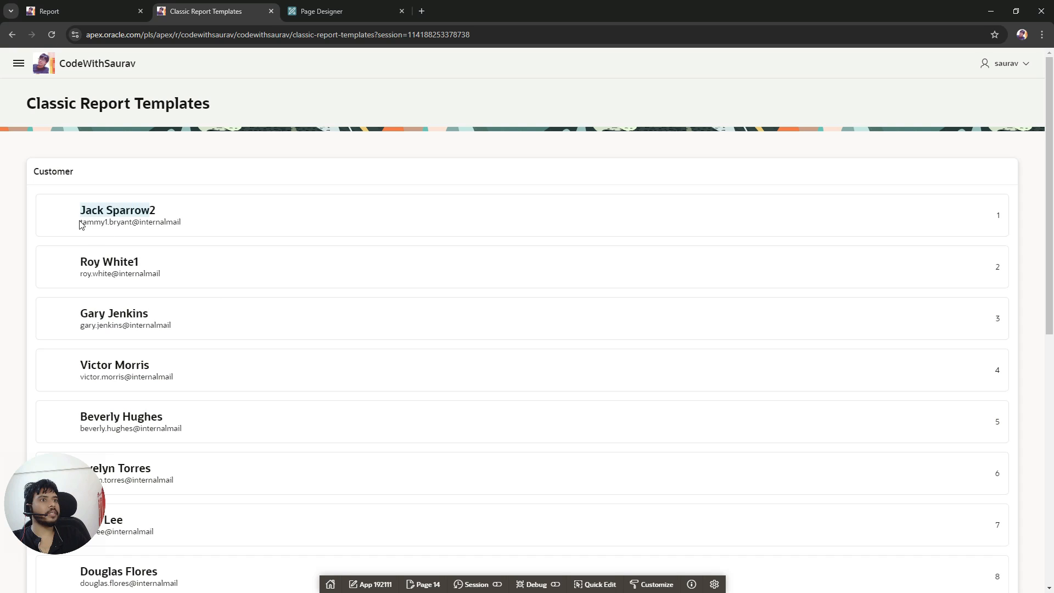
left_click_drag(81, 222, 155, 222)
left_click(339, 266)
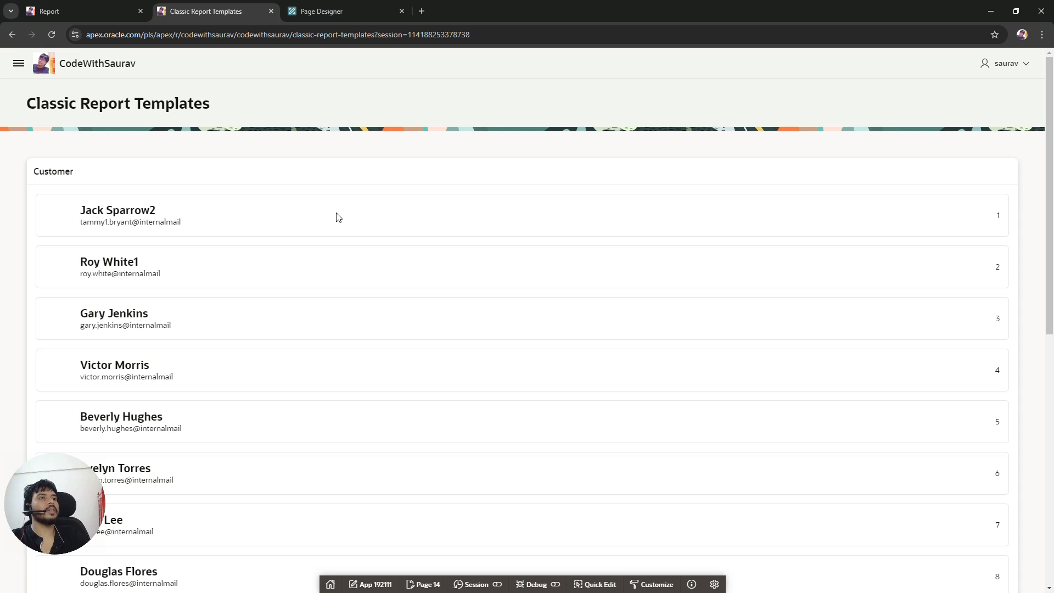
scroll(305, 223, "down", 8)
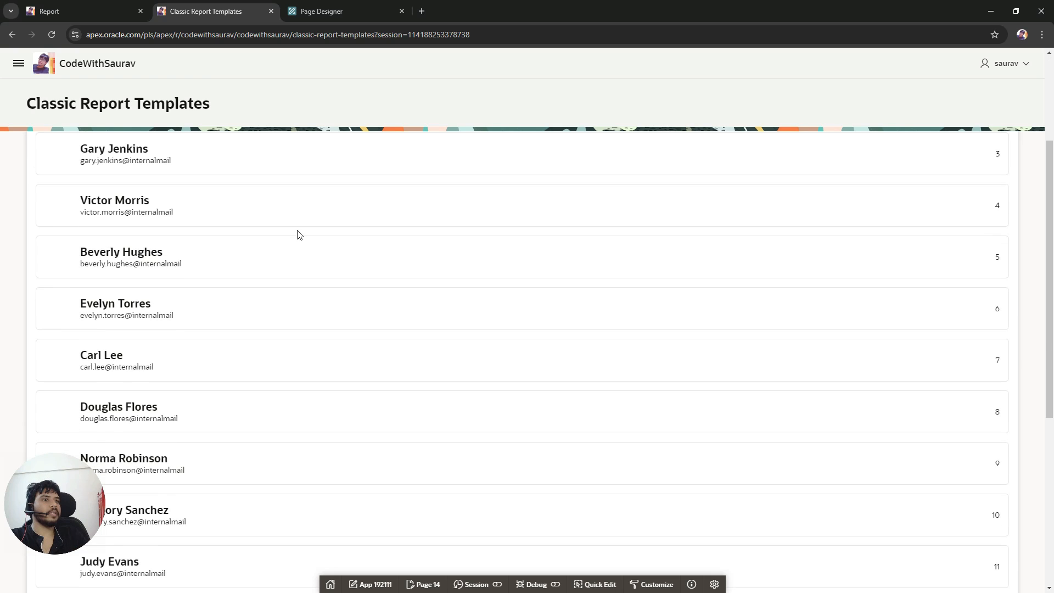
scroll(299, 235, "down", 1)
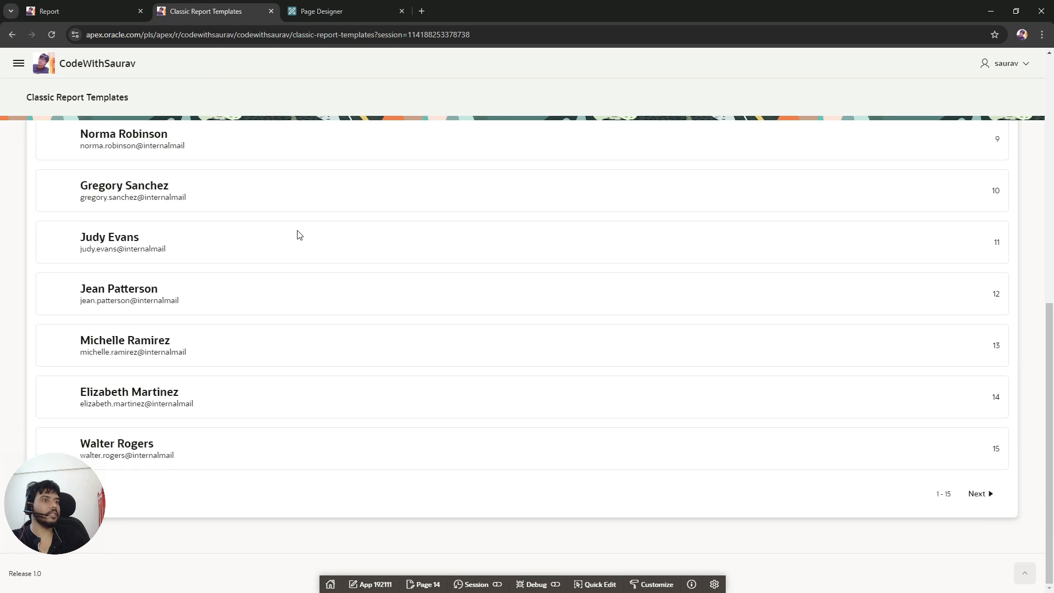
scroll(299, 234, "up", 9)
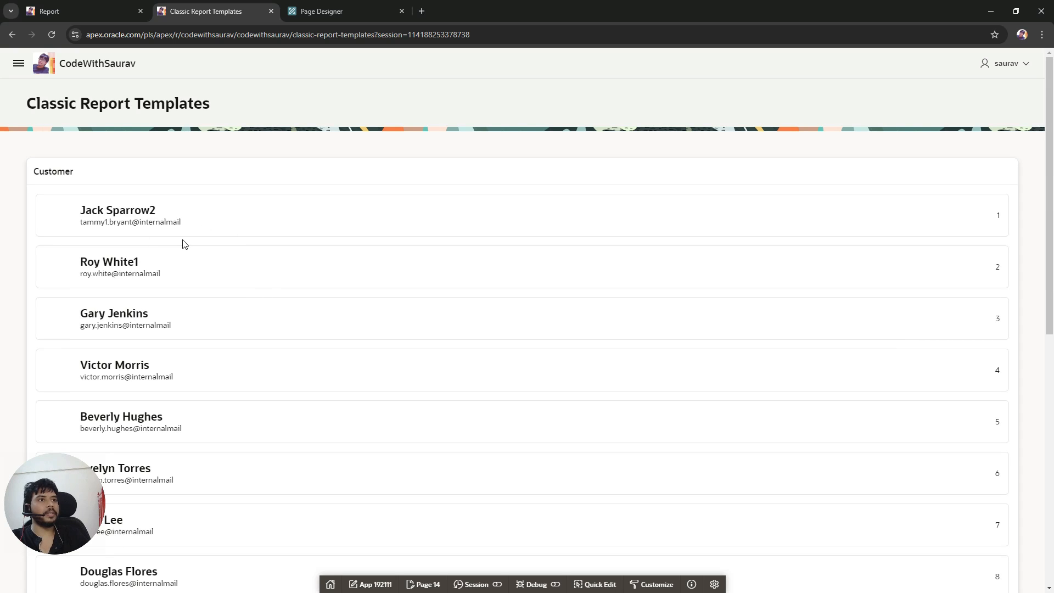
Step: Rename the region to Customer -Alert and save the page
left_click(328, 10)
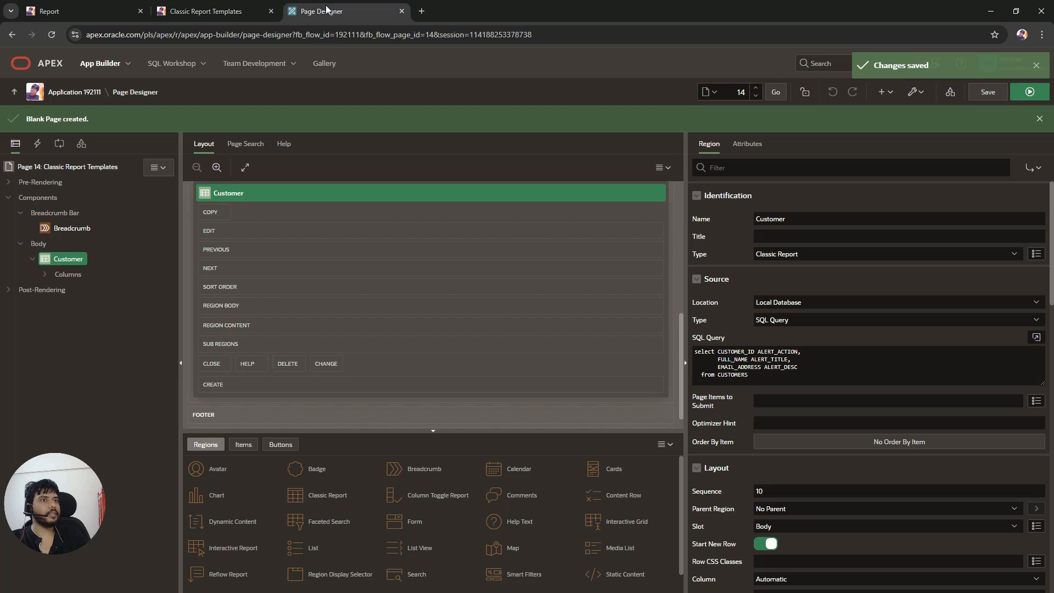
left_click(874, 218)
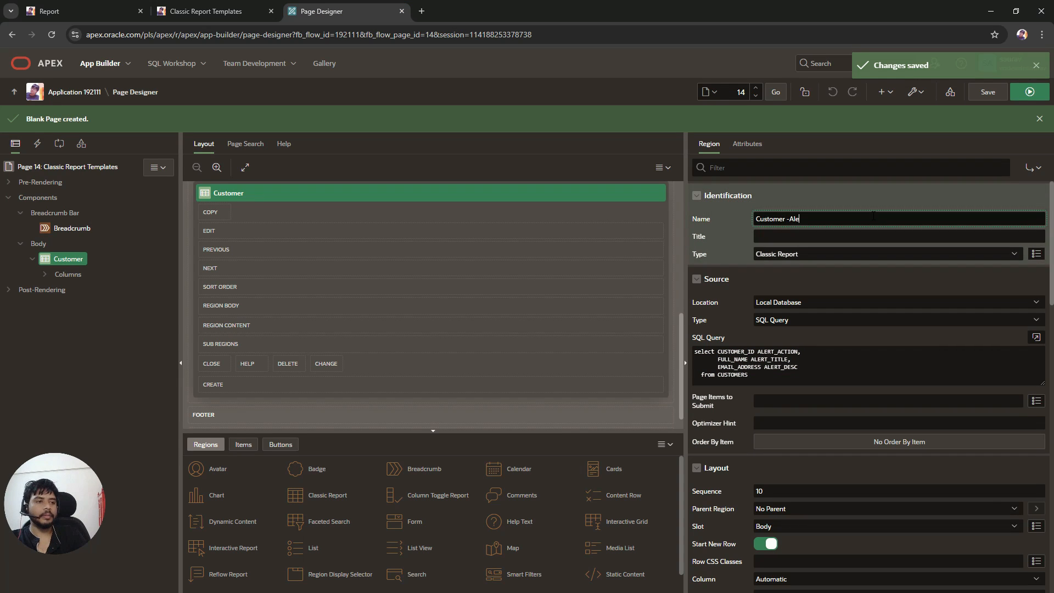
left_click(611, 147)
left_click(979, 97)
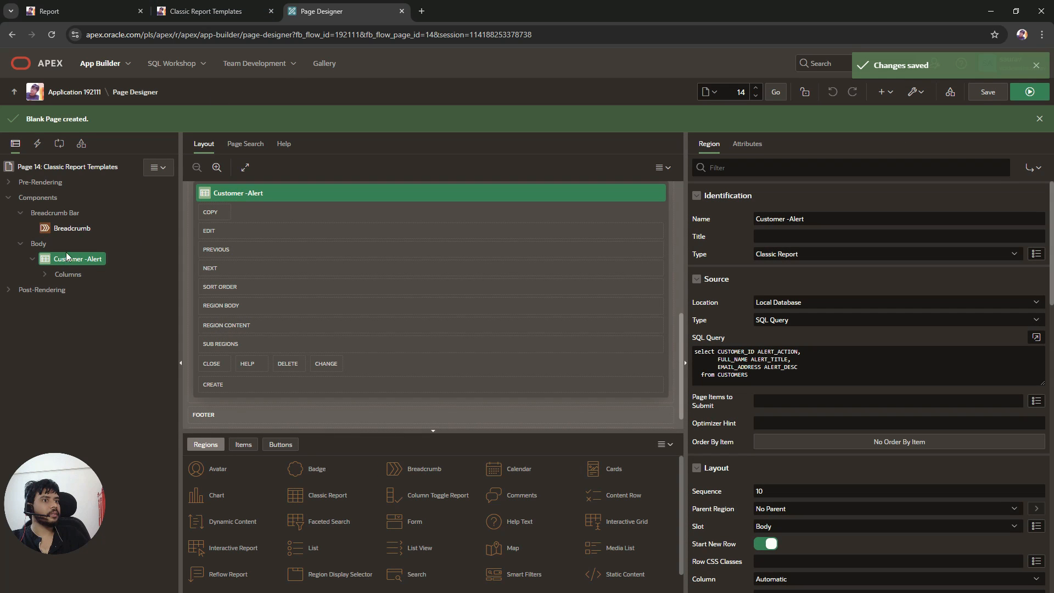
Step: Reload the running page and check the region's title
left_click(215, 11)
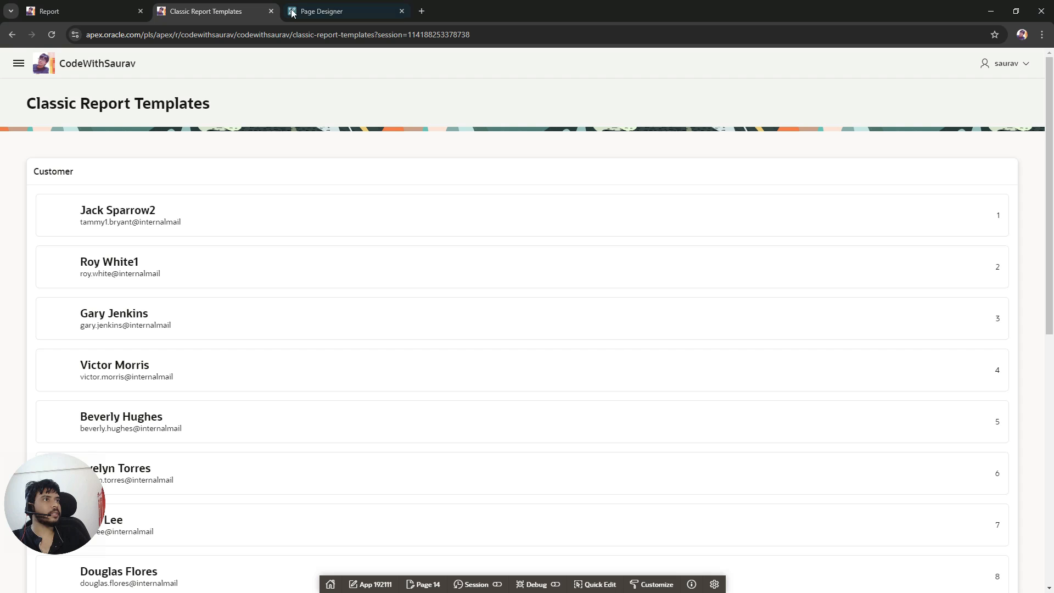
left_click(52, 35)
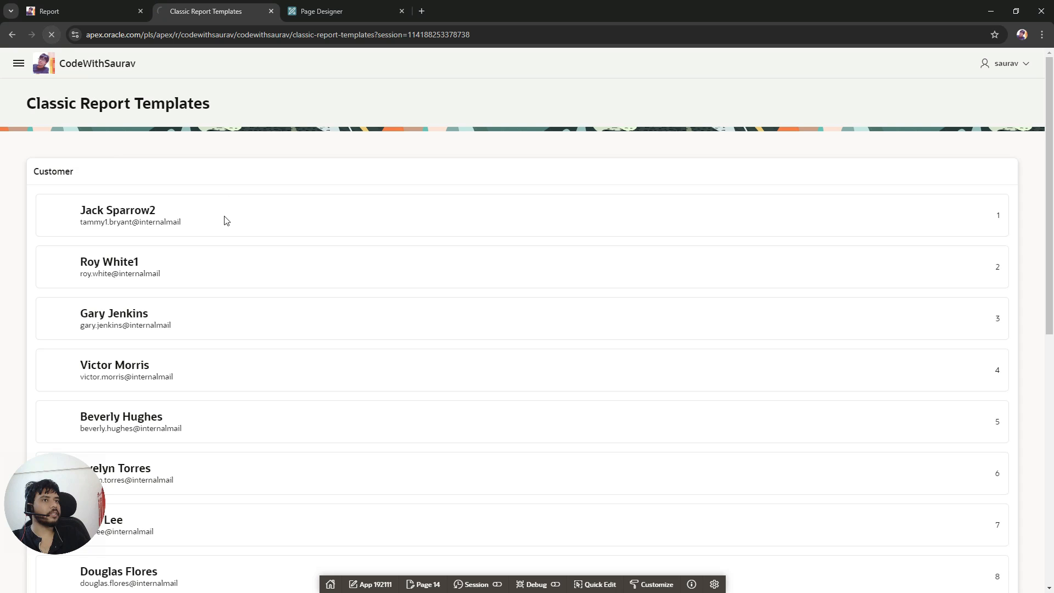
left_click_drag(108, 178, 33, 172)
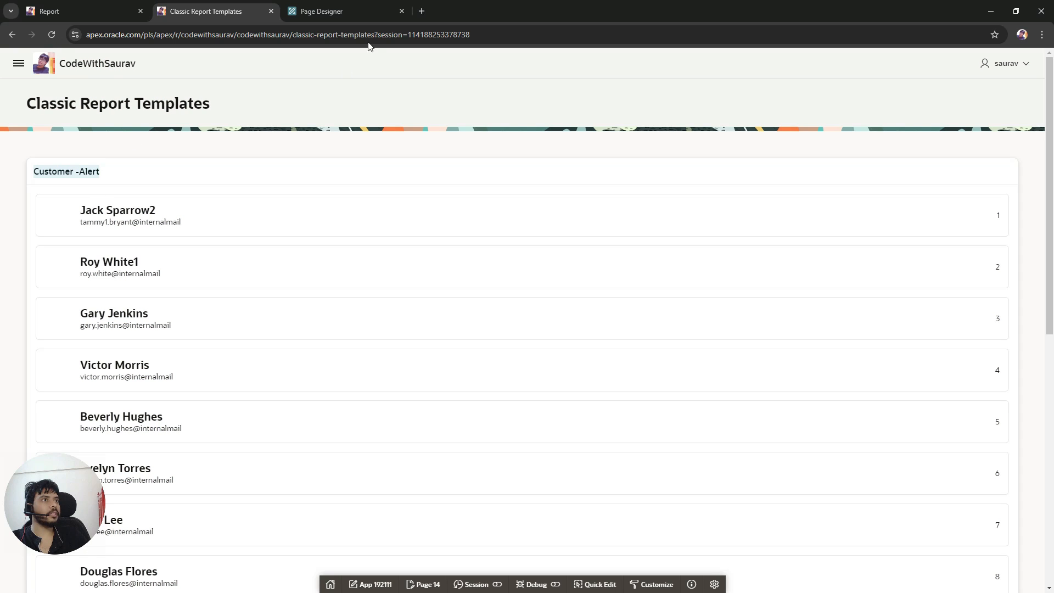
Step: Rename the region to Customer - Alert and set its region template to Collapsible
left_click(352, 11)
left_click(789, 219)
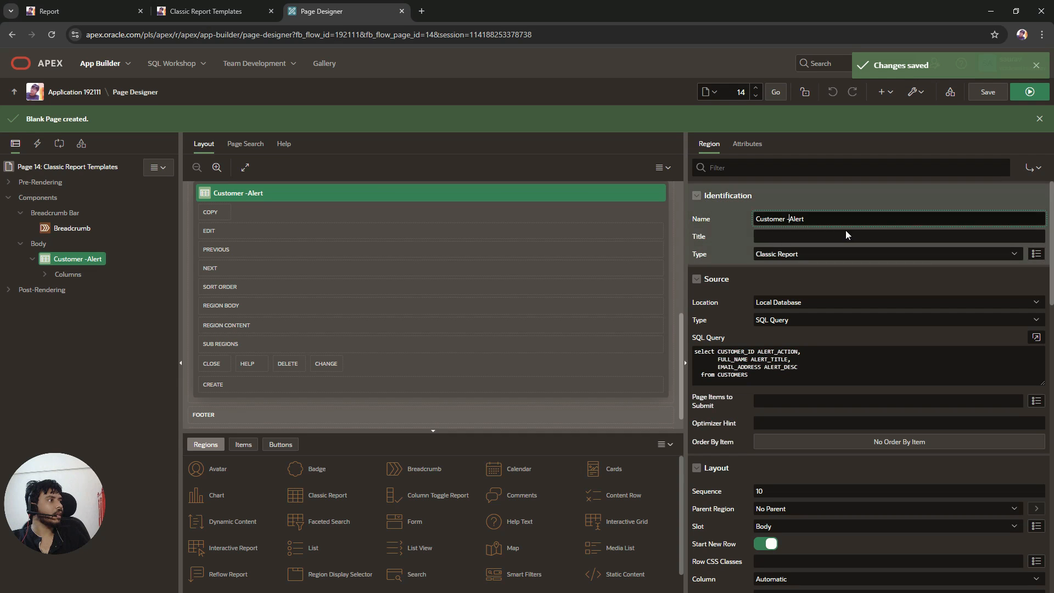
scroll(848, 492, "down", 5)
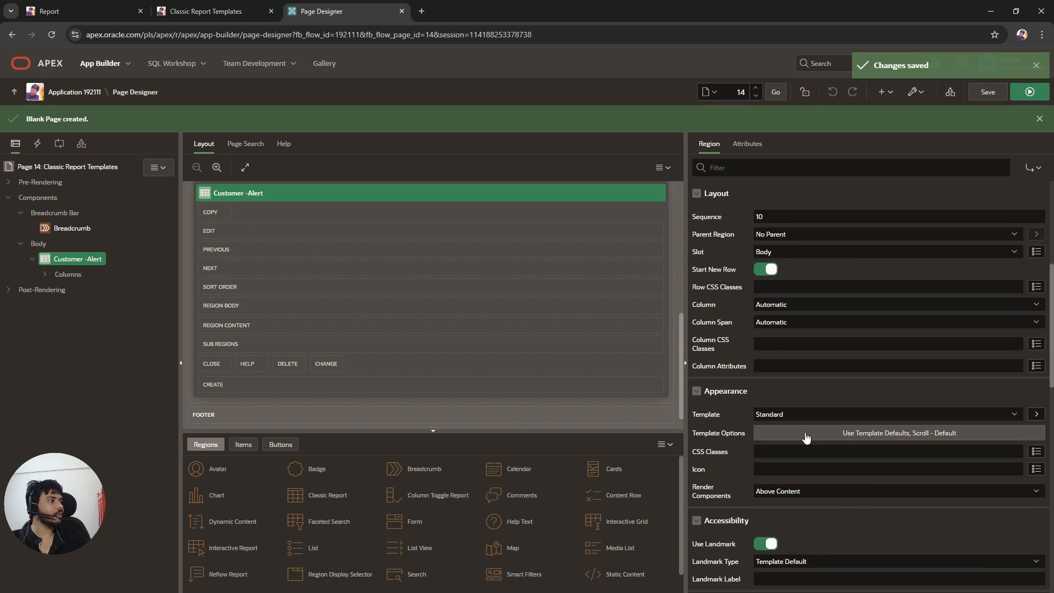
left_click(785, 414)
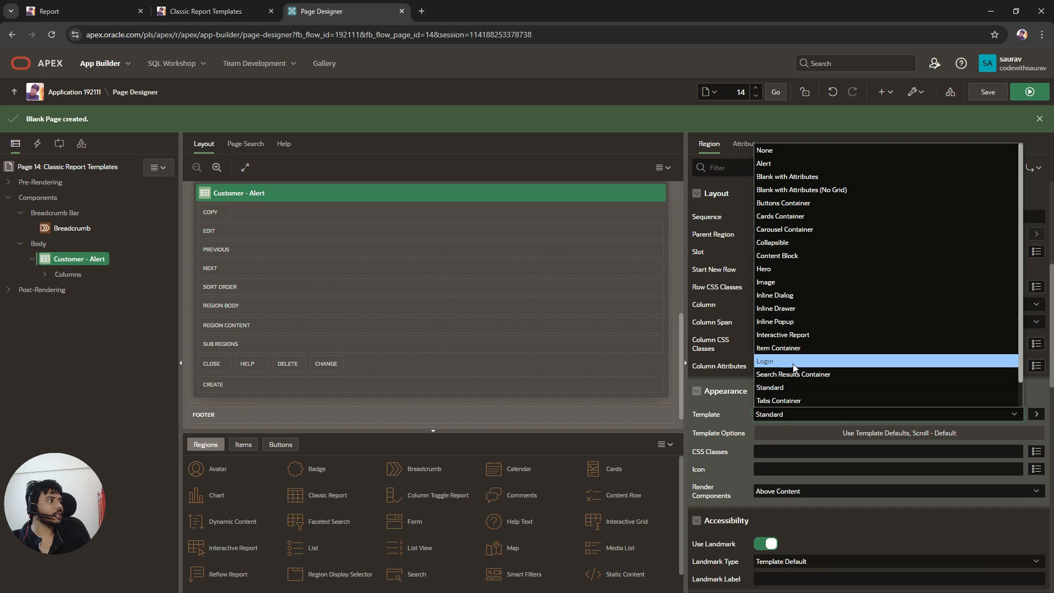
left_click(785, 242)
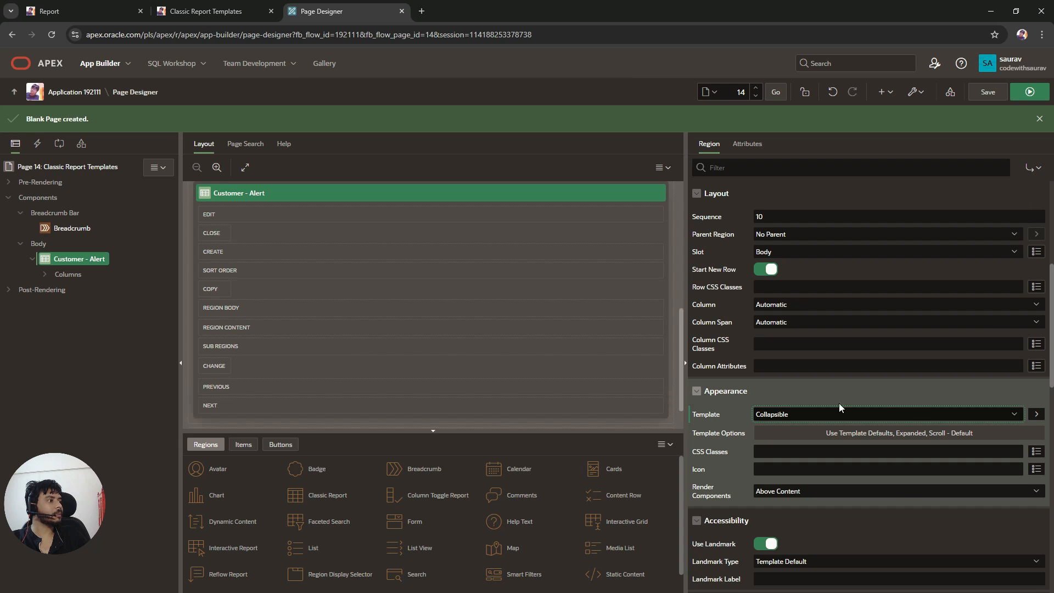
Step: Save the page and collapse the Customer - Alert region on the running page
left_click(988, 90)
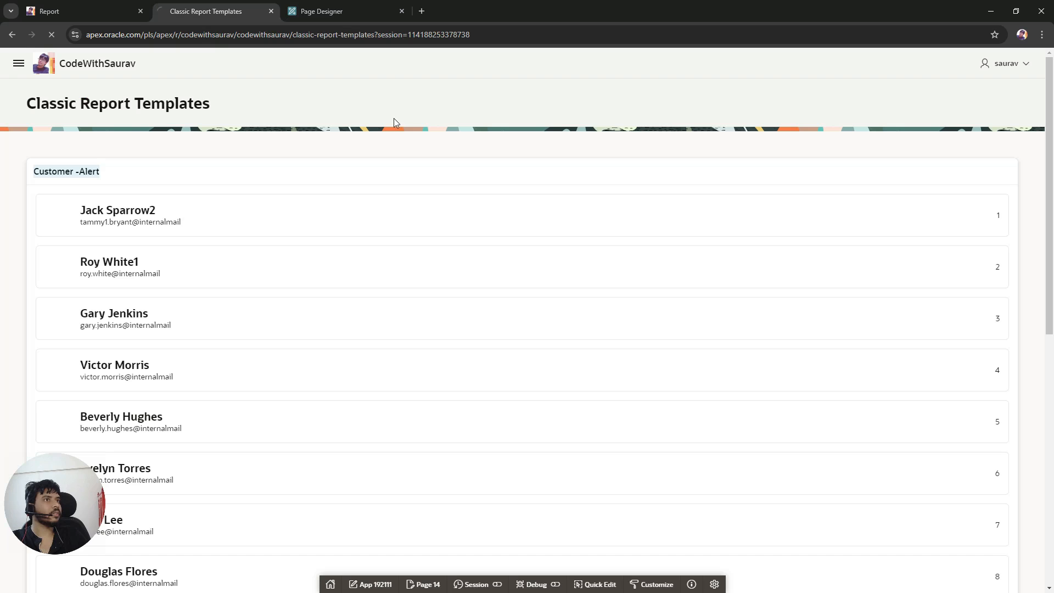
left_click(38, 173)
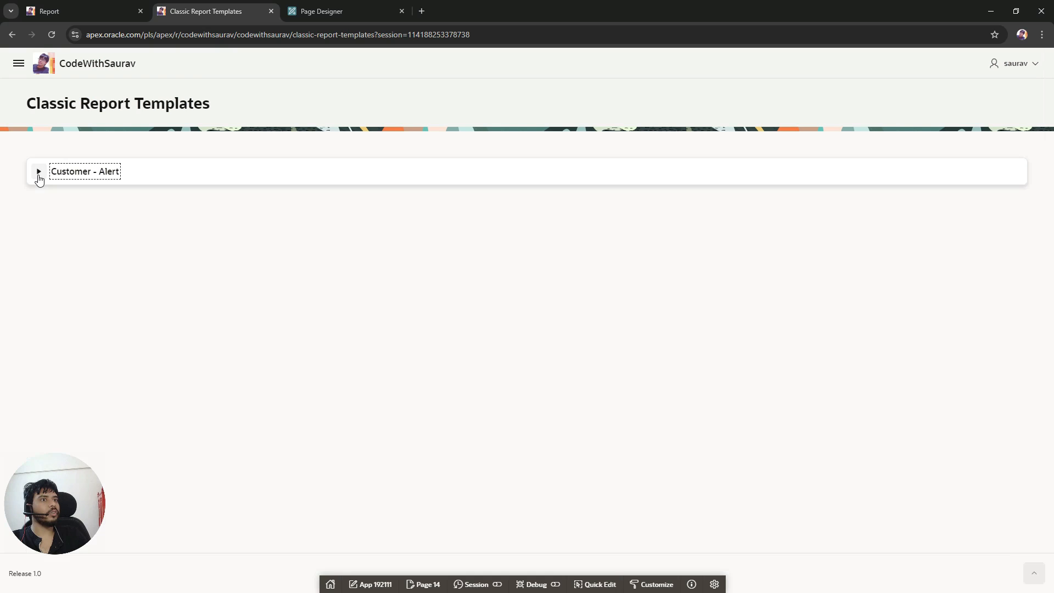
Step: Expand the Customer - Alert region on the running page
left_click(38, 173)
left_click(38, 173)
left_click(38, 173)
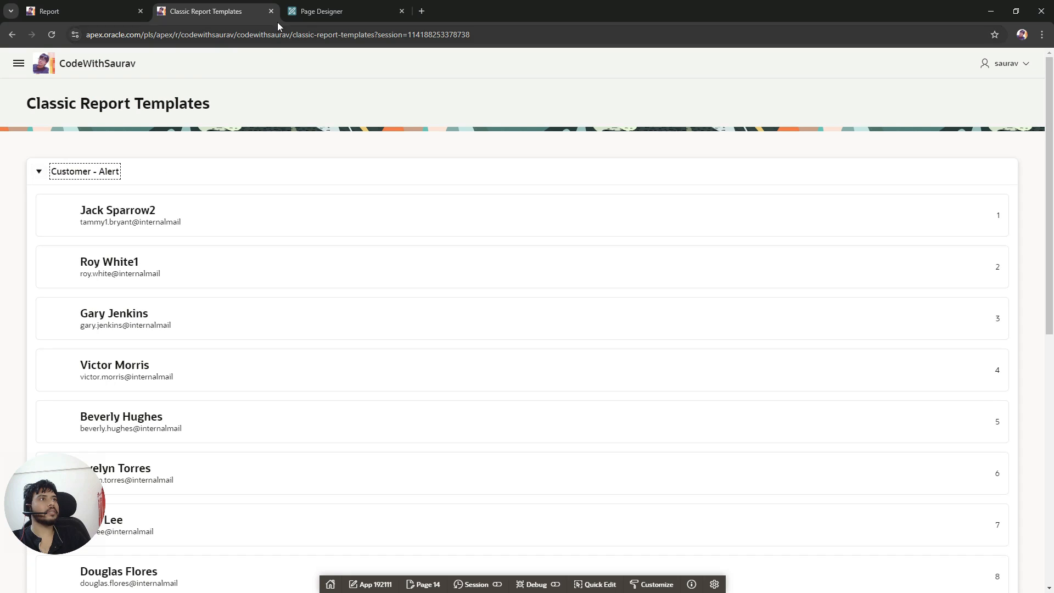
Step: Set the Customer - Alert region's template option Default State to Collapsed and save the page
left_click(347, 5)
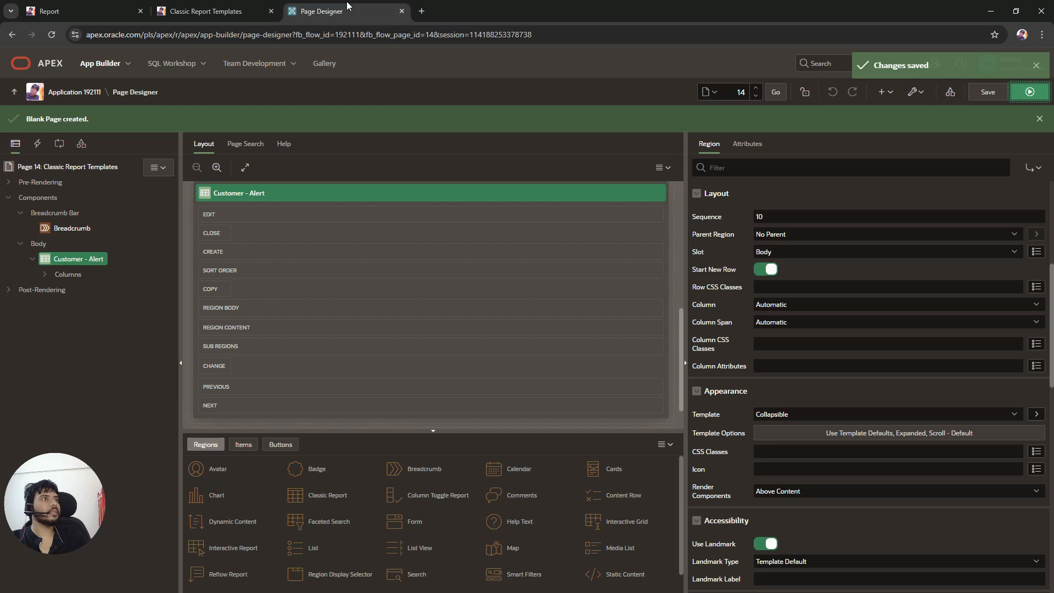
left_click(881, 438)
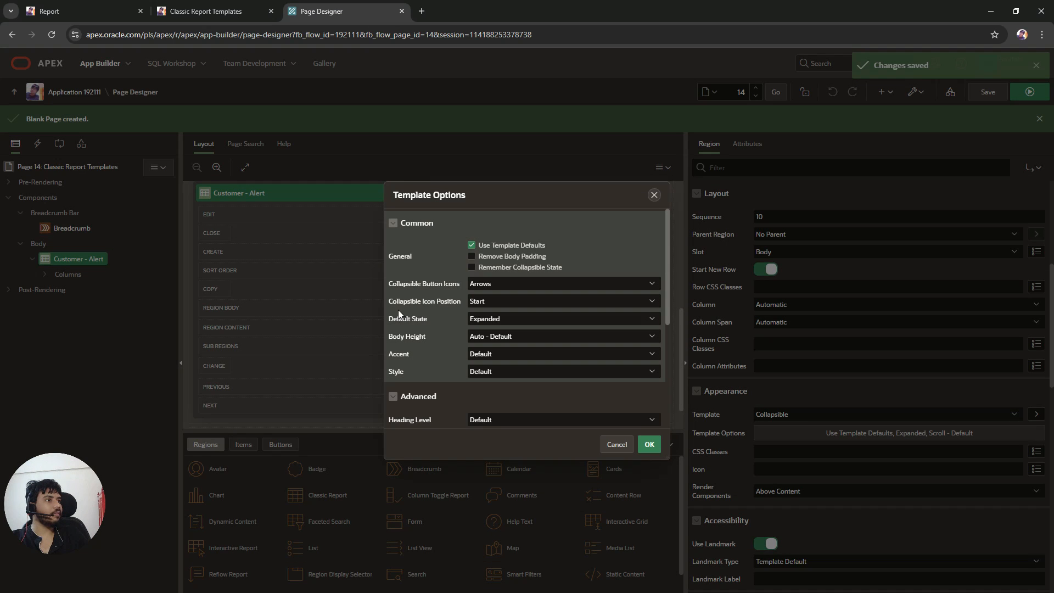
left_click(506, 316)
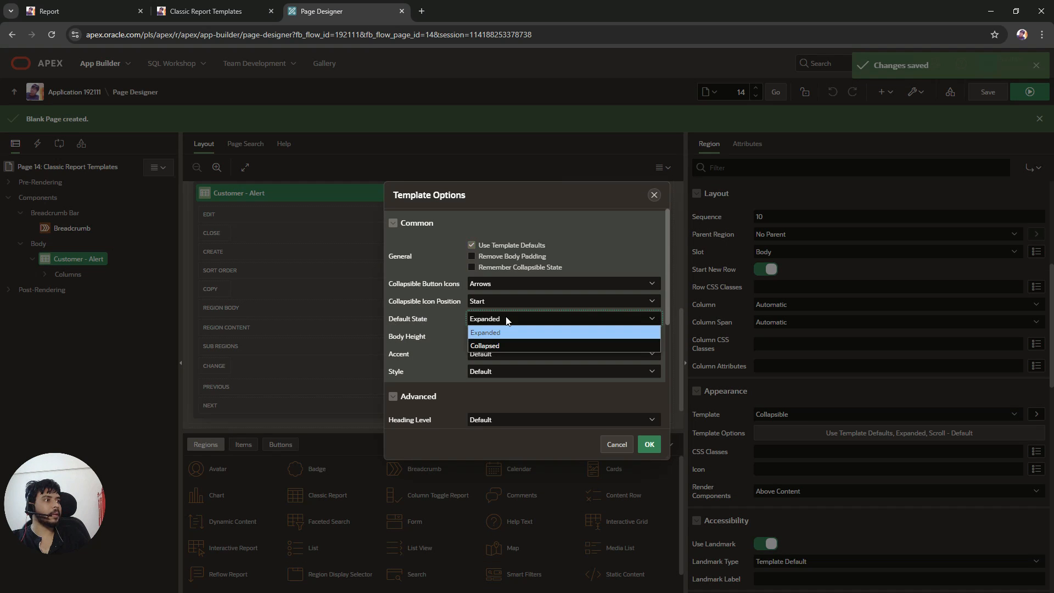
left_click(500, 346)
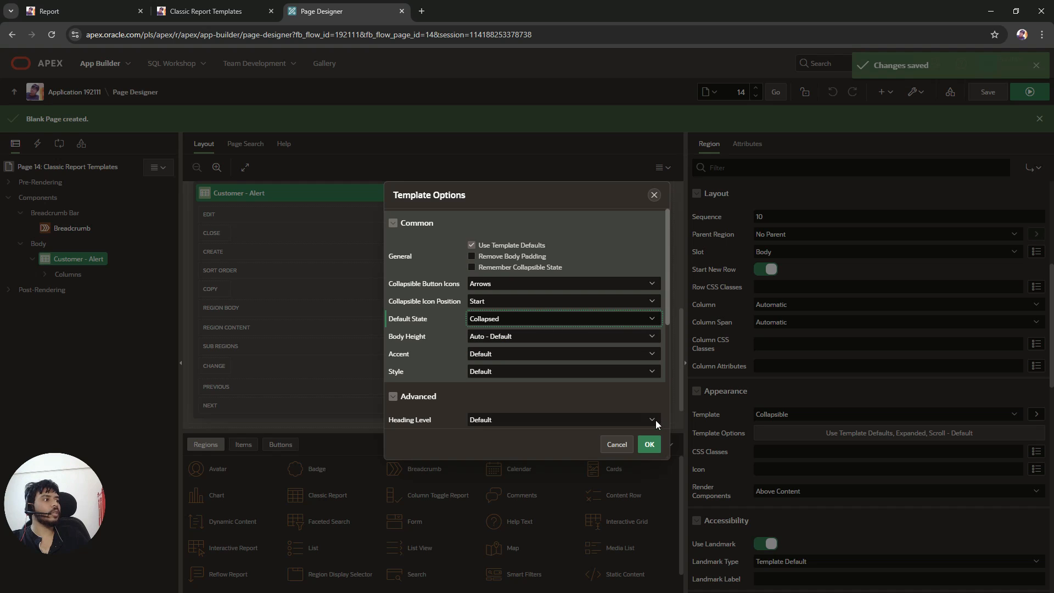
left_click(649, 444)
left_click(985, 95)
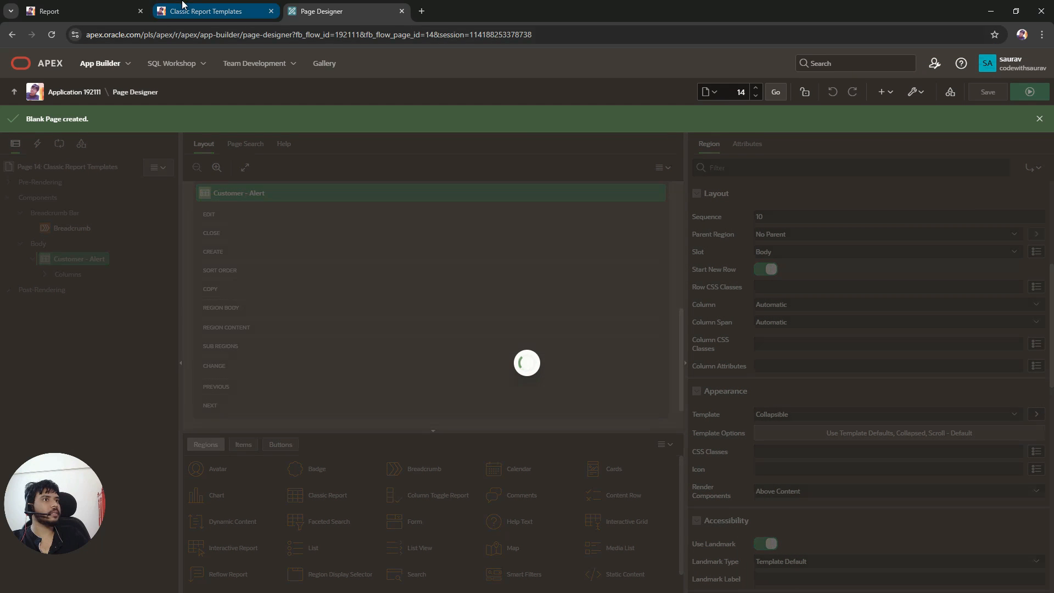
Step: Reload the running page and expand the collapsed Customer - Alert region to check its rows
left_click(192, 7)
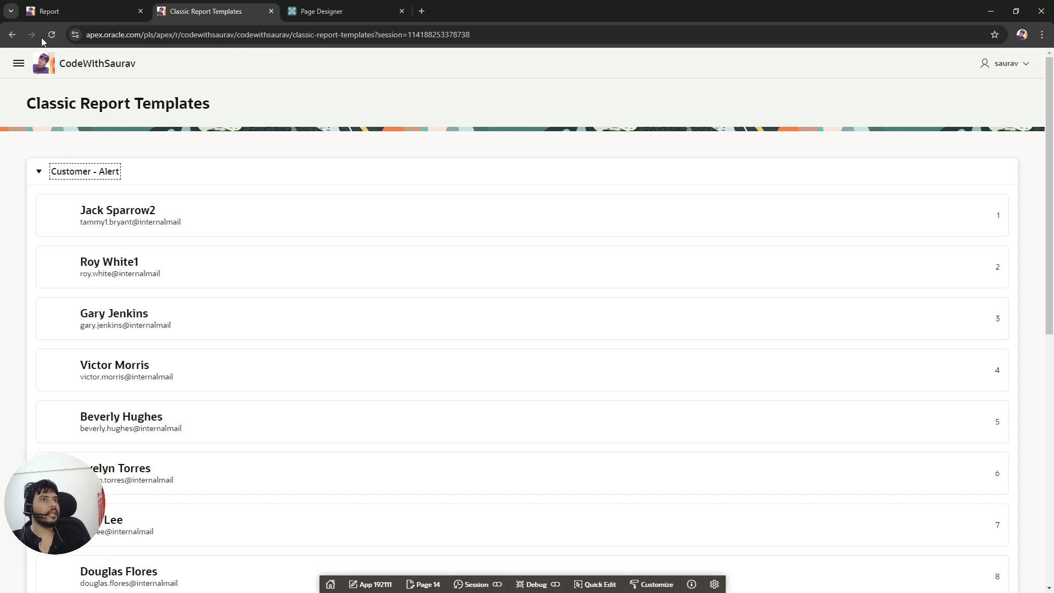
left_click(51, 34)
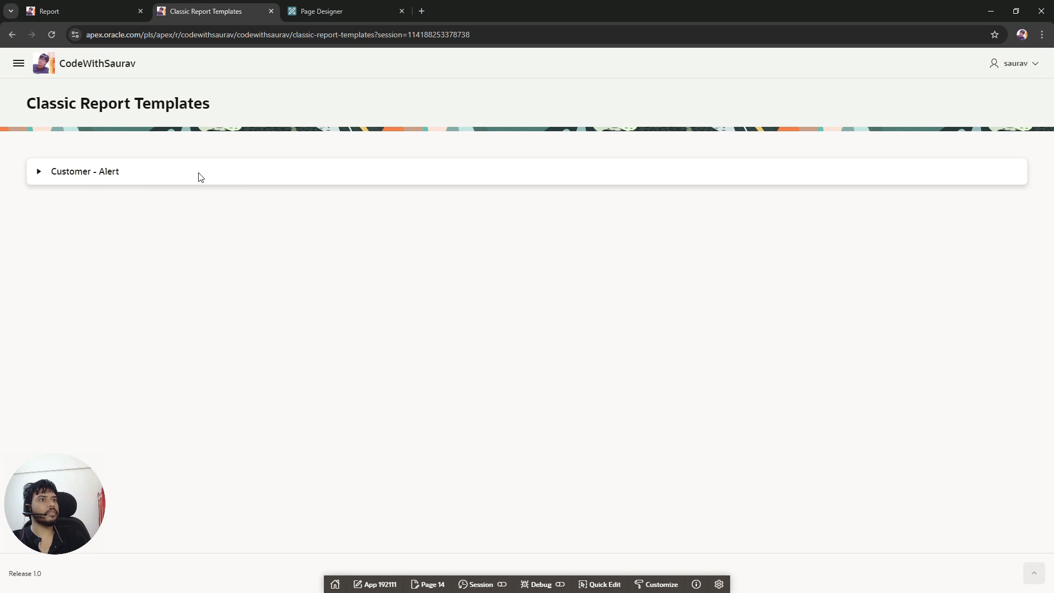
left_click(40, 173)
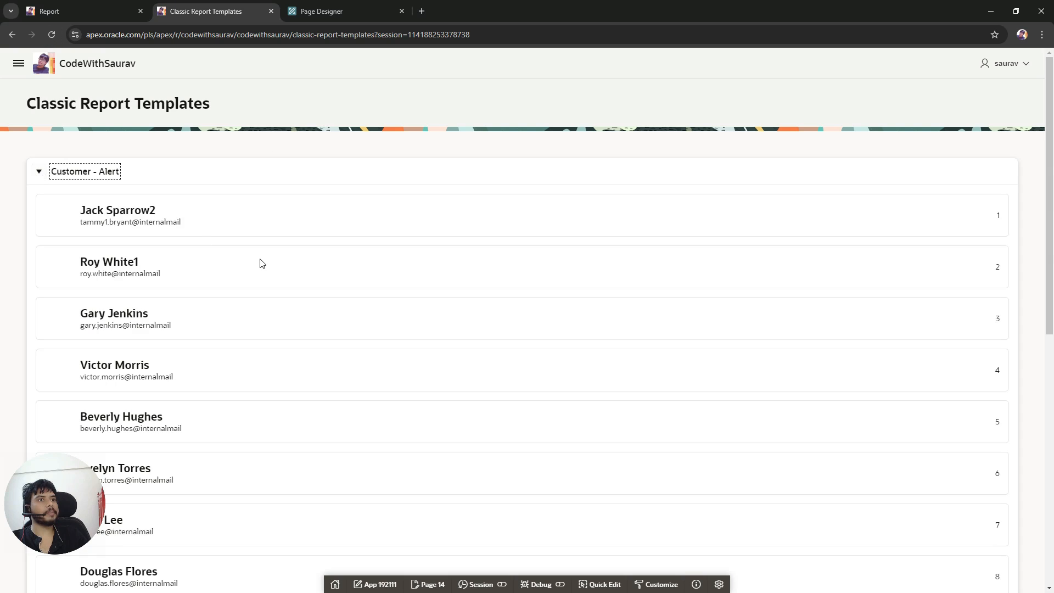
scroll(267, 264, "down", 5)
scroll(266, 263, "up", 5)
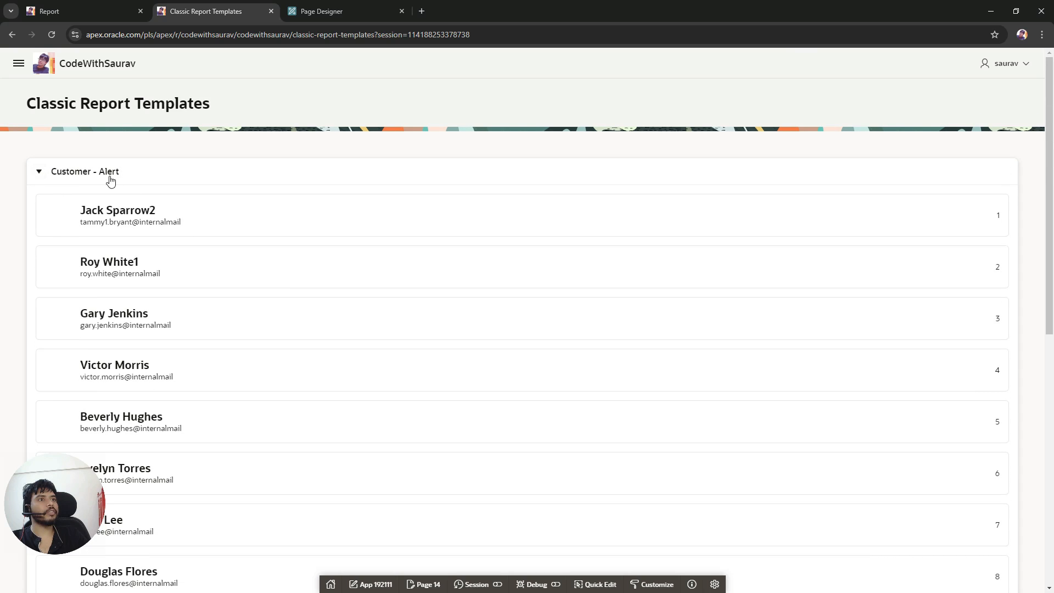
Step: Duplicate the Customer - Alert region in the page tree
left_click(295, 11)
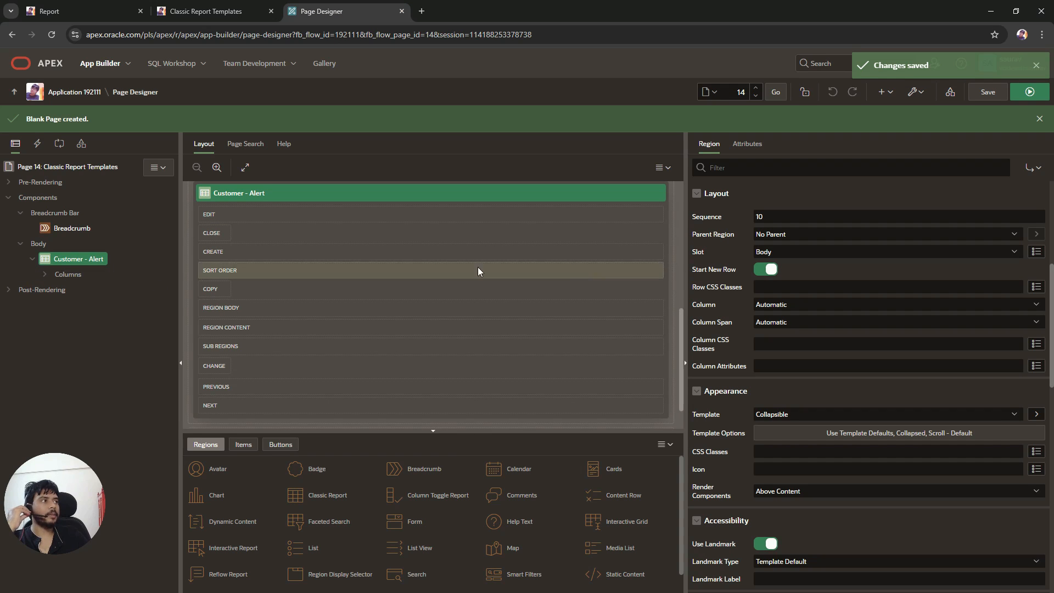
left_click(32, 259)
left_click(32, 259)
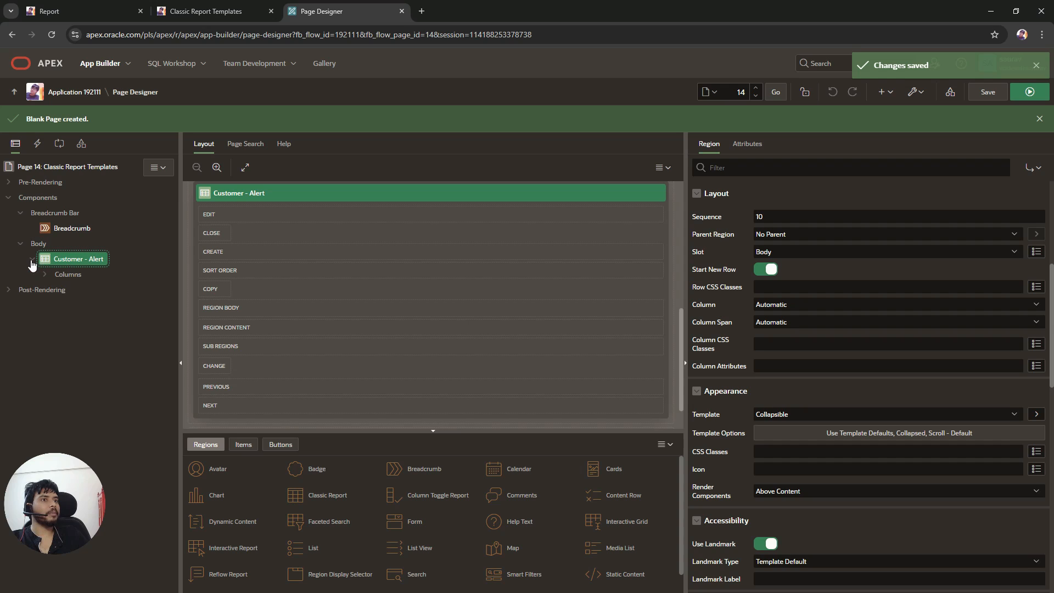
right_click(84, 259)
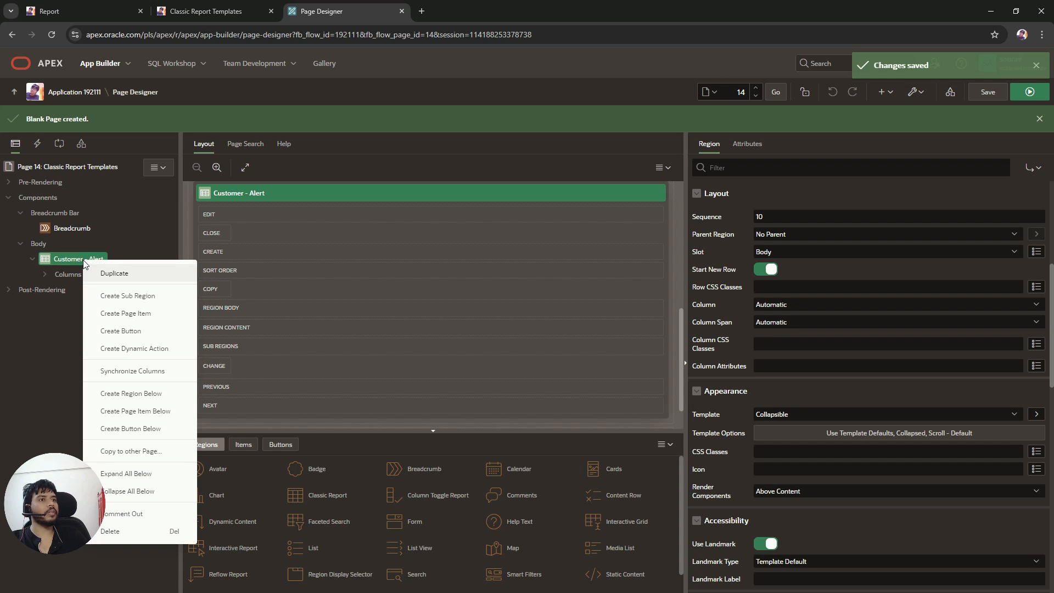
left_click(122, 282)
Step: Save and run the page, then expand the duplicated region on the running page
left_click(833, 219)
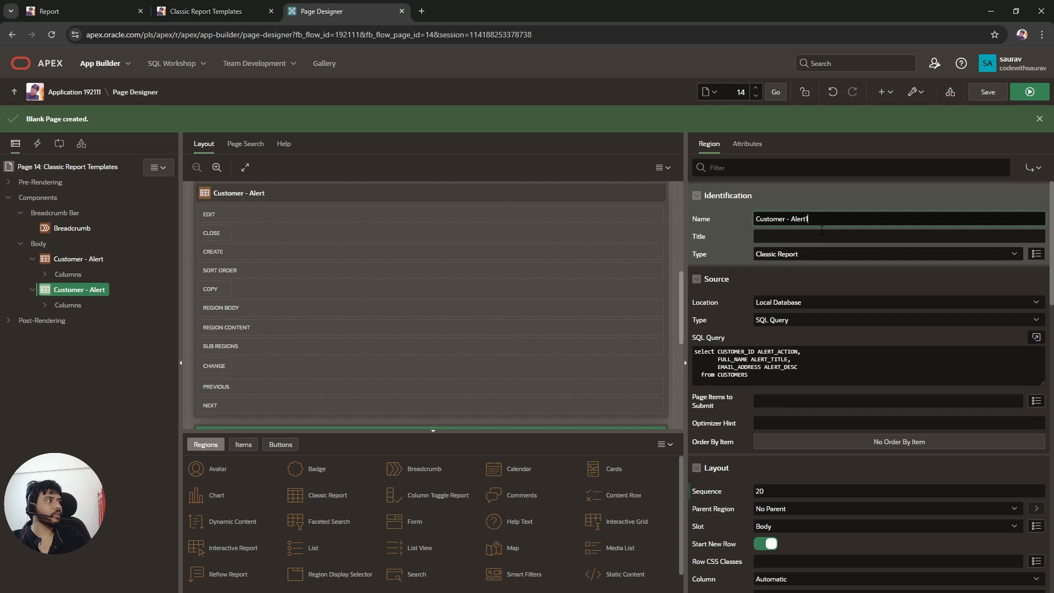
left_click(994, 98)
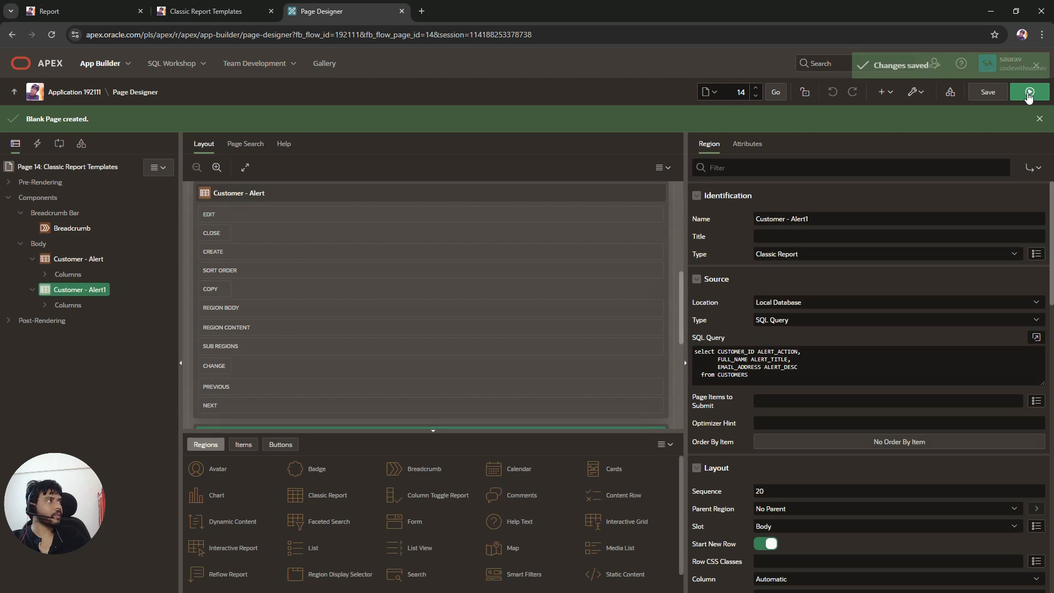
left_click(1038, 96)
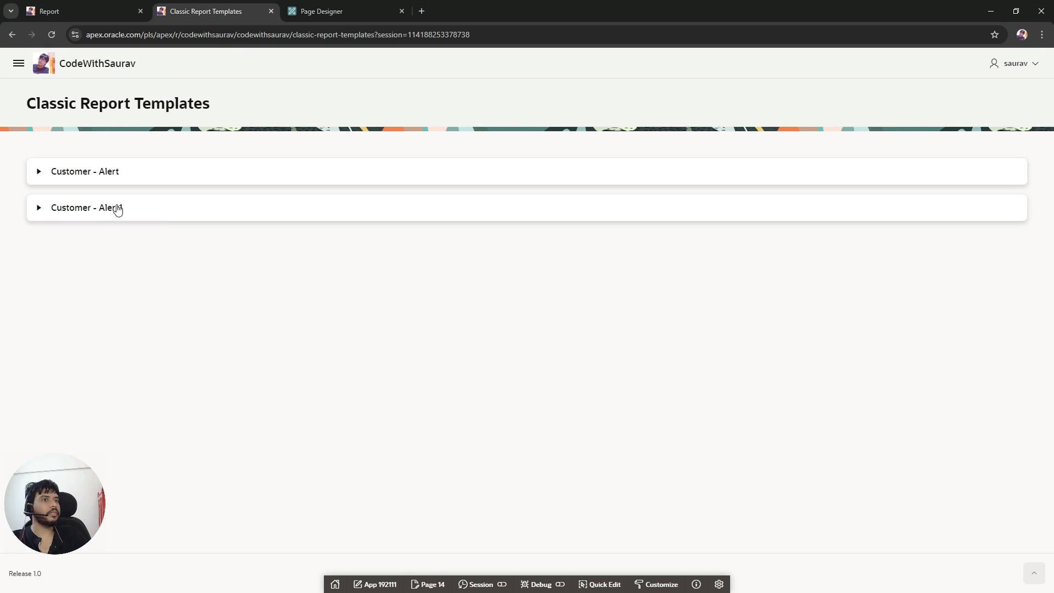
left_click(37, 211)
left_click(153, 208)
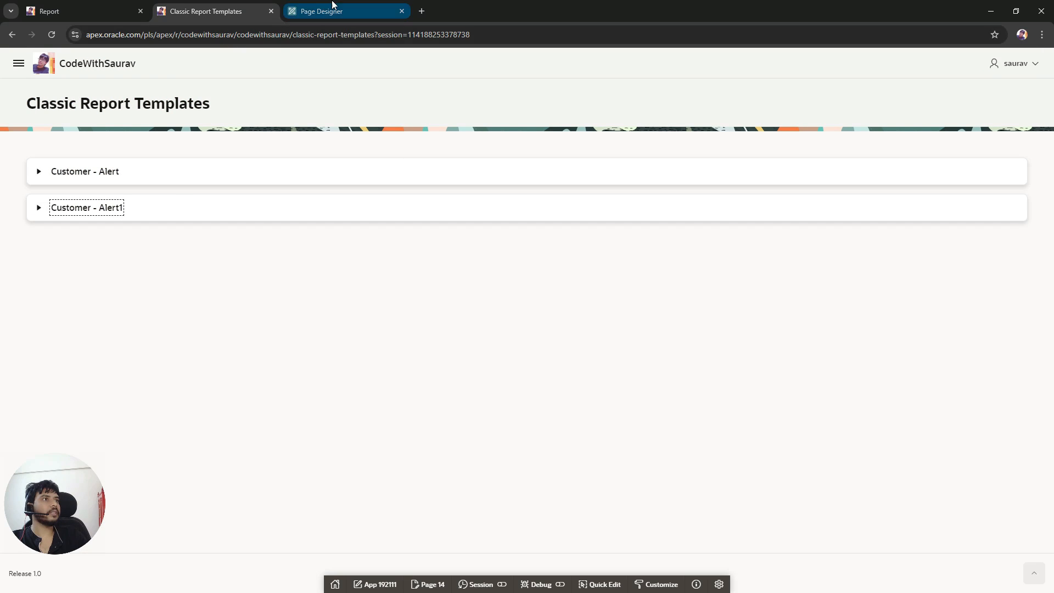
Step: Set the duplicated region's report template to Badge List and rename it Customer - Badge List
left_click(332, 7)
left_click(736, 143)
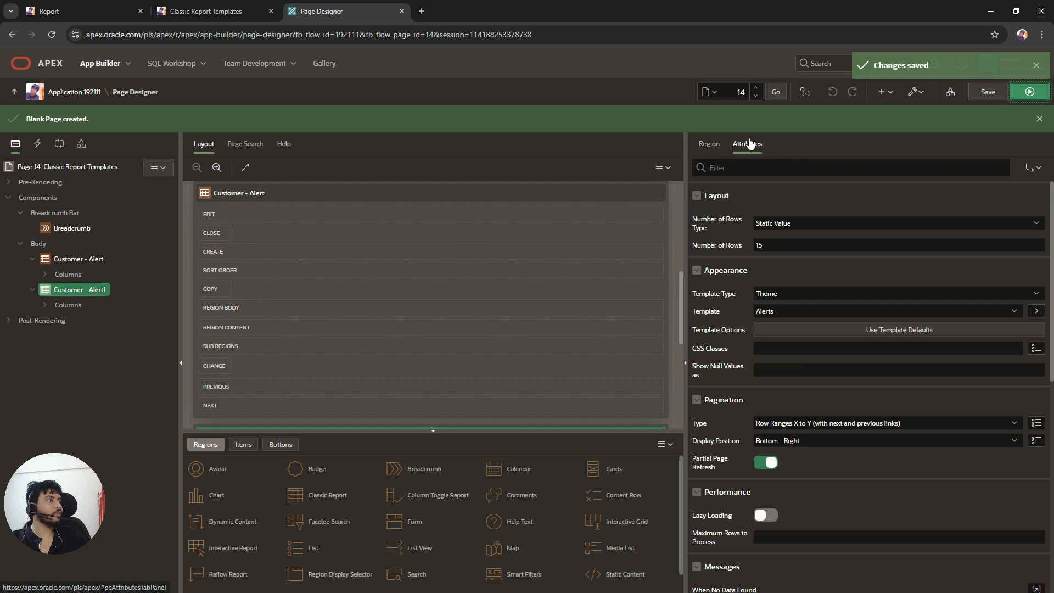
left_click(785, 311)
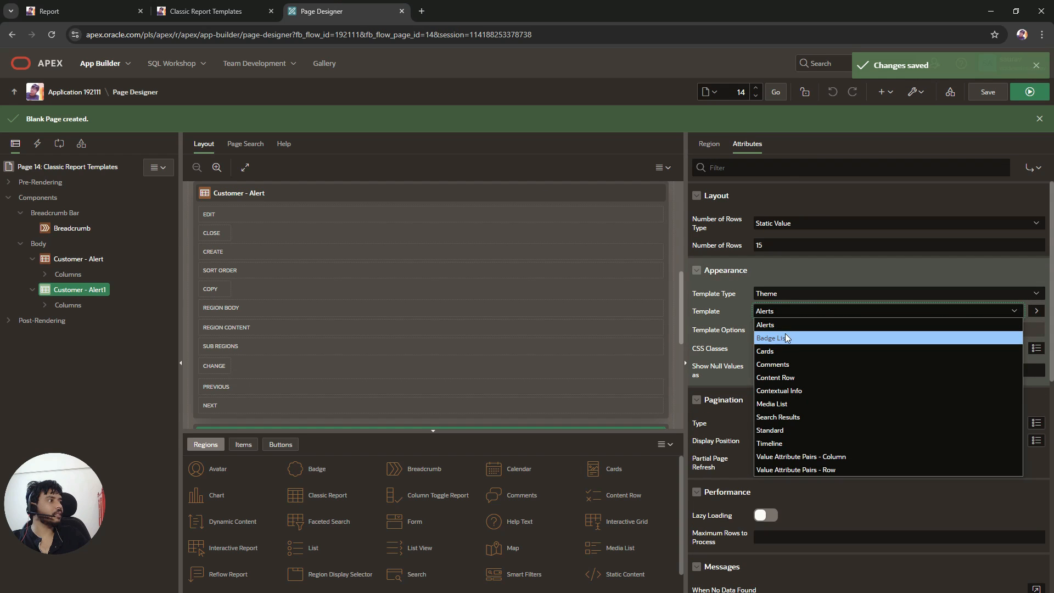
left_click(787, 339)
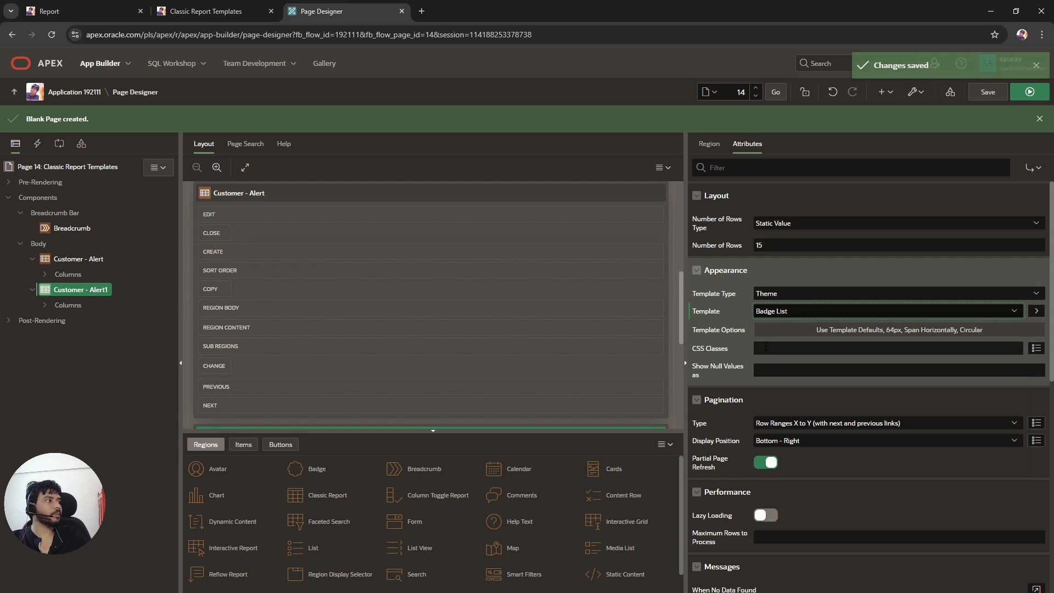
left_click(708, 143)
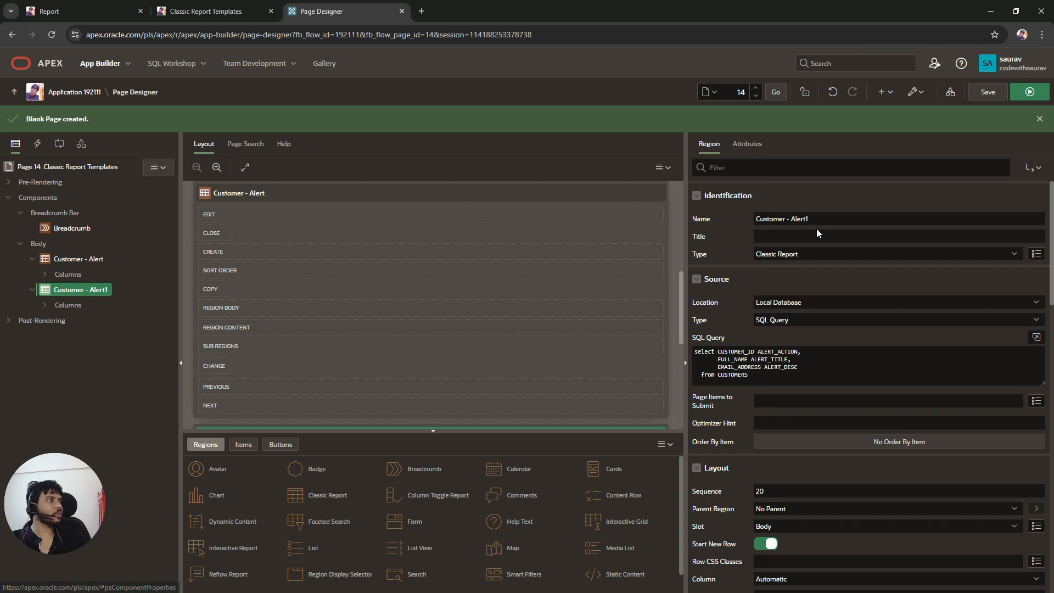
left_click_drag(791, 219, 806, 219)
key("BackSpace")
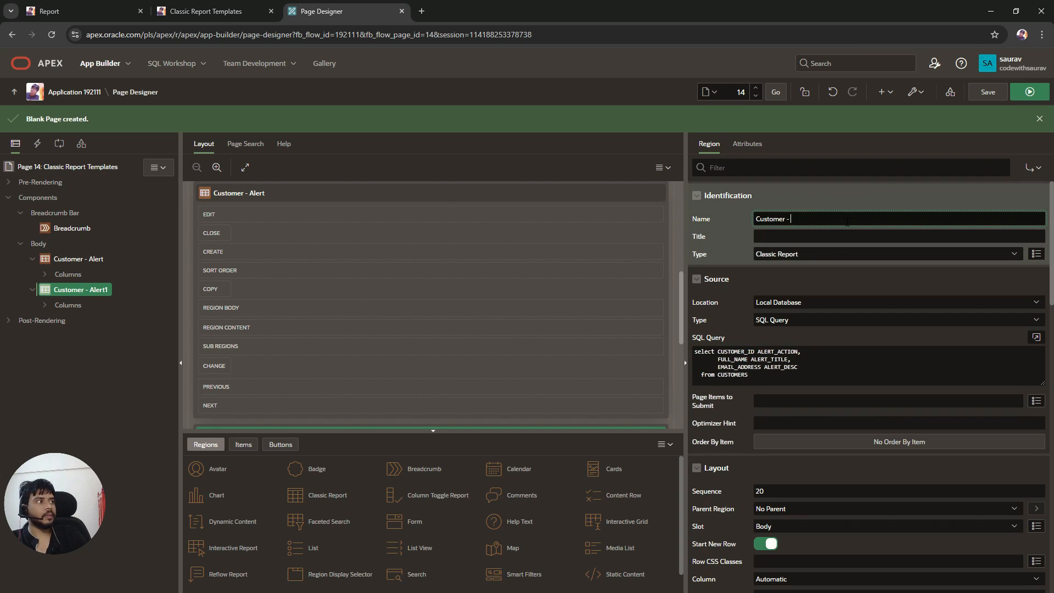
type("Badge List")
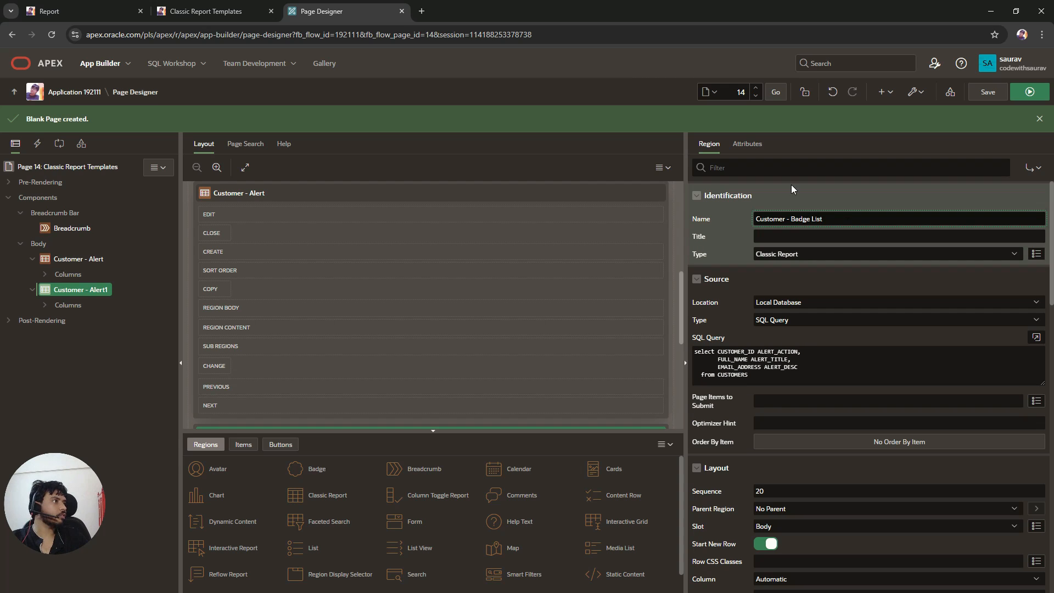
Step: Save and run the page and expand the Customer - Badge List region
left_click(987, 92)
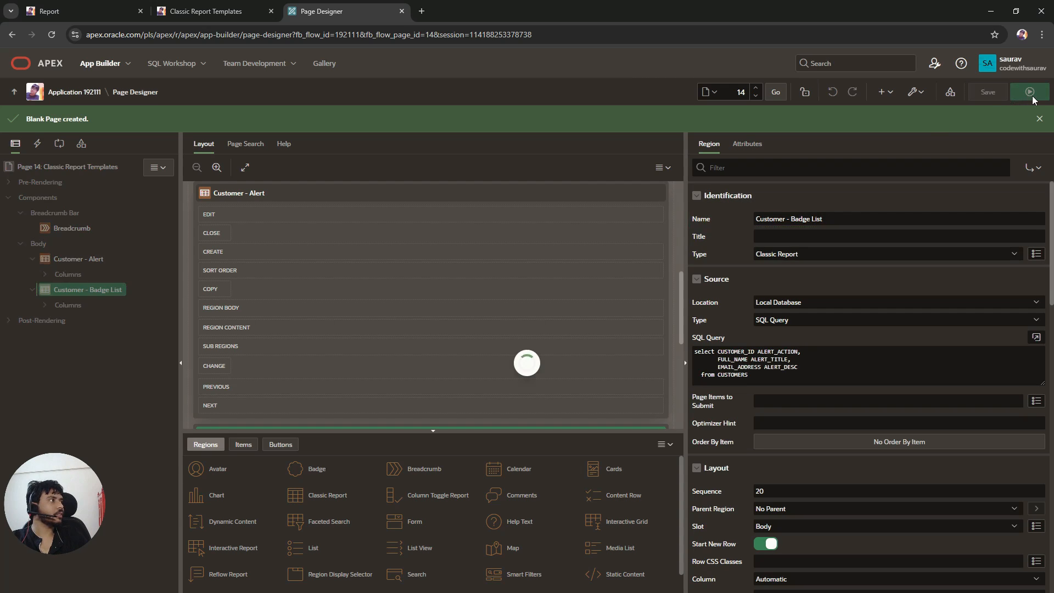
left_click(1032, 98)
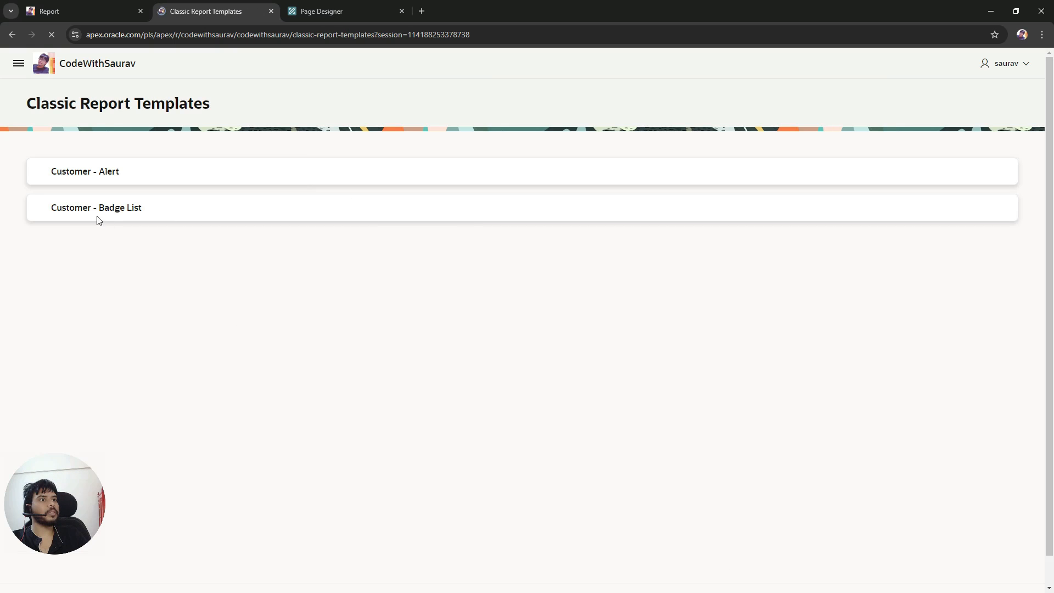
left_click(40, 208)
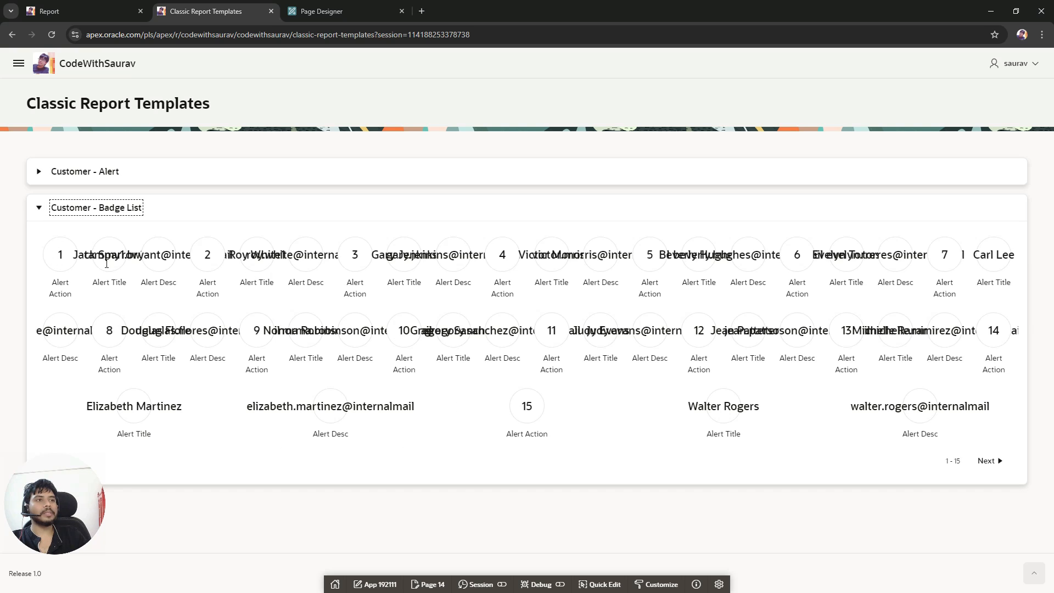
Step: Open the Customer - Badge List region's SQL query in the code editor and comment out the three aliased column lines
left_click(336, 5)
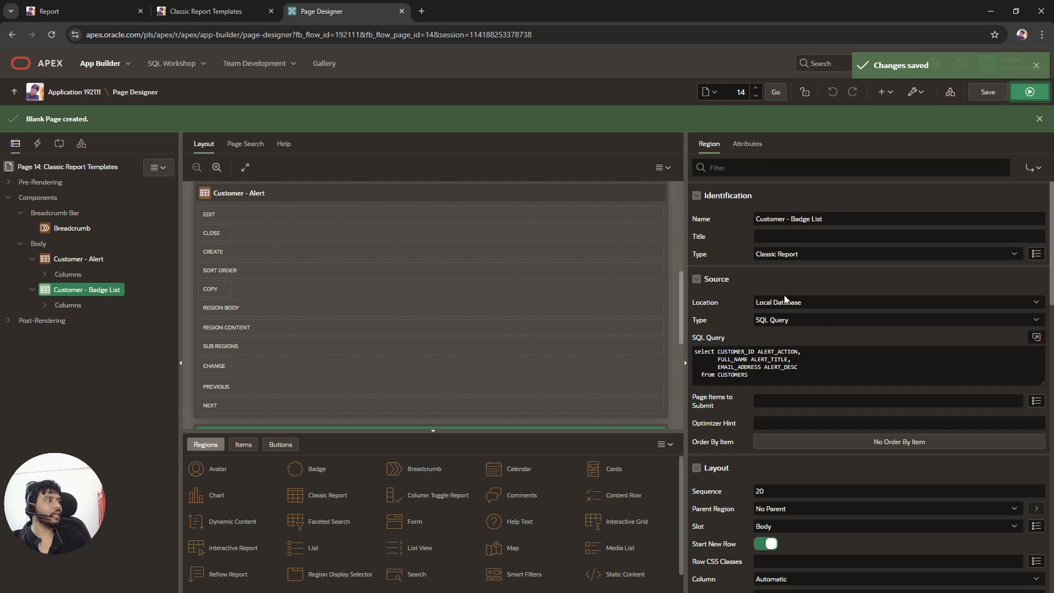
left_click(1036, 337)
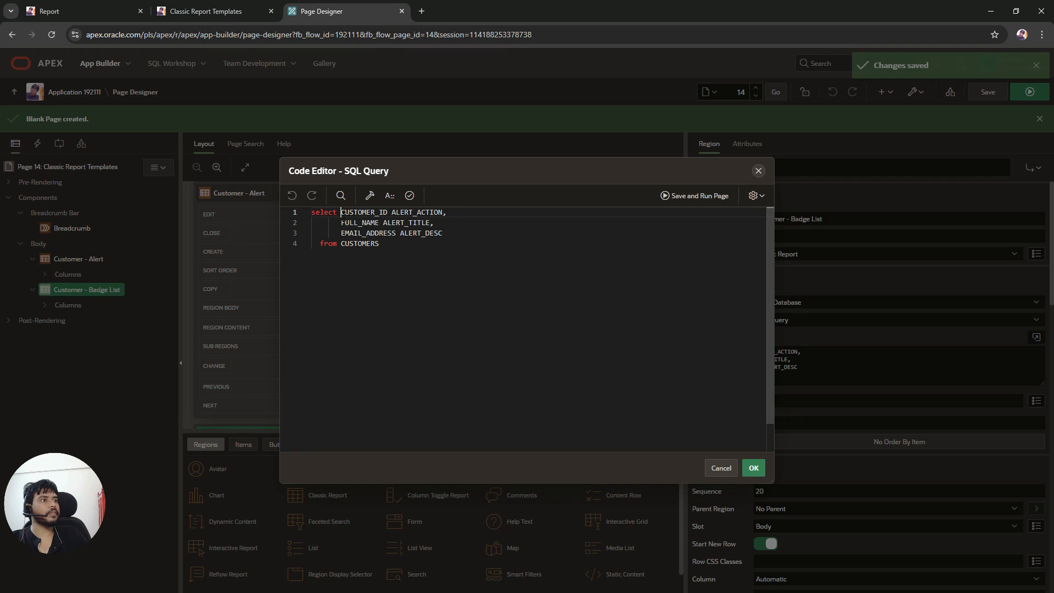
left_click_drag(340, 211, 379, 233)
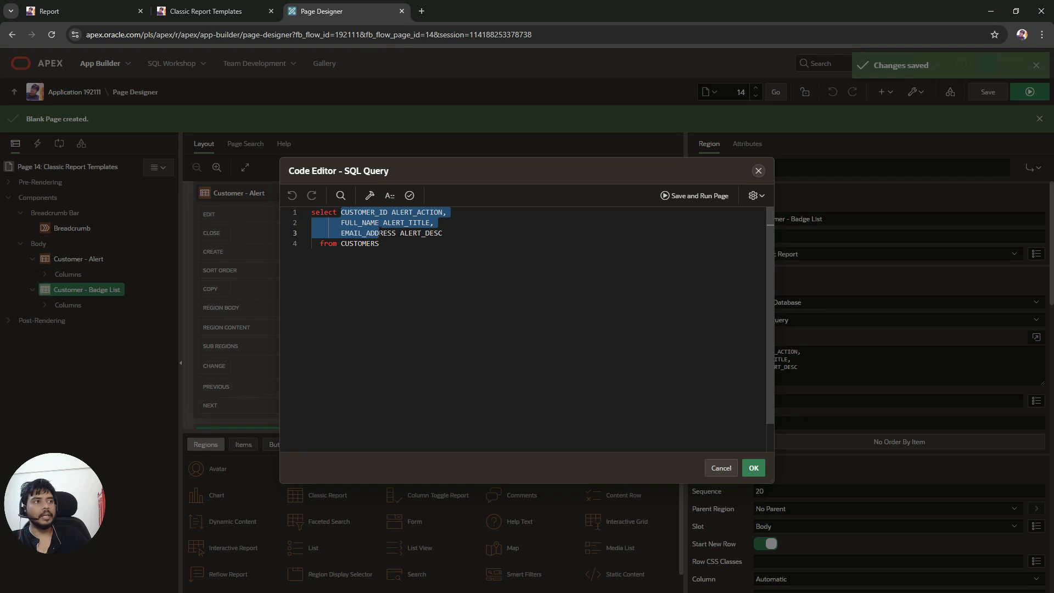
left_click(341, 211)
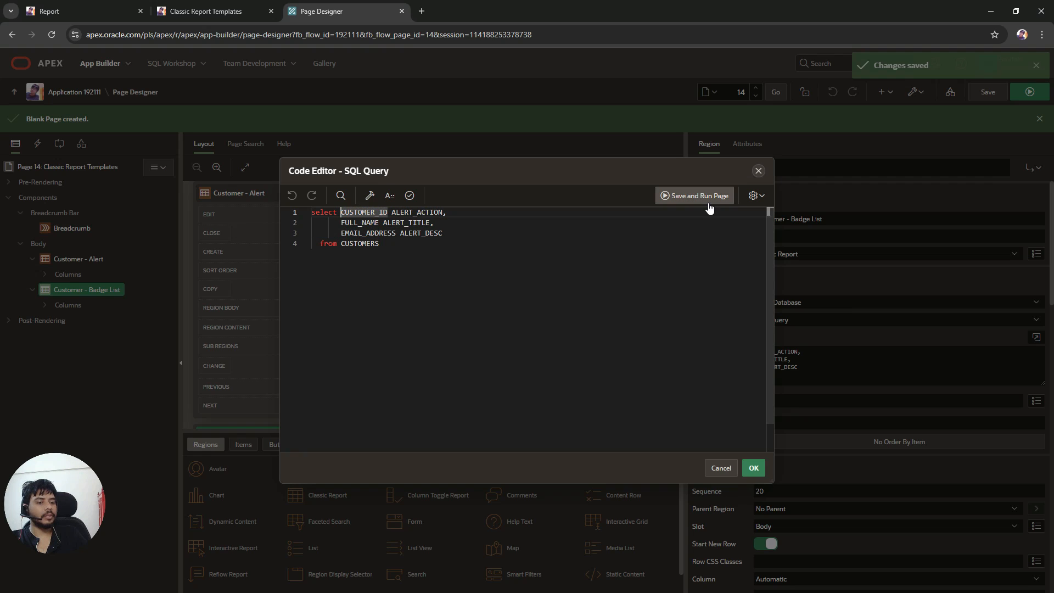
key("Return")
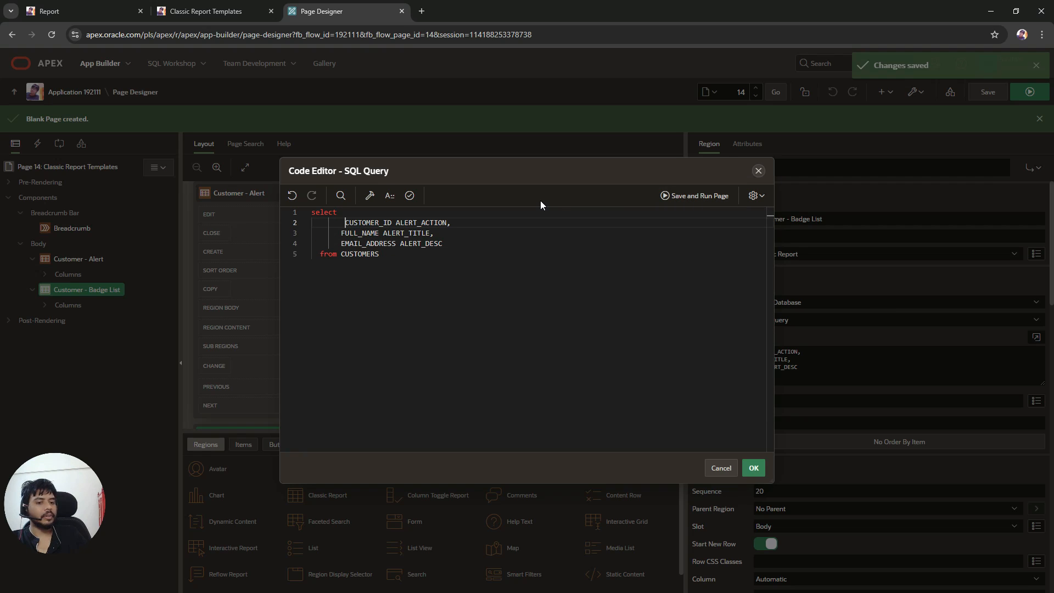
key("BackSpace")
left_click_drag(438, 244, 426, 223)
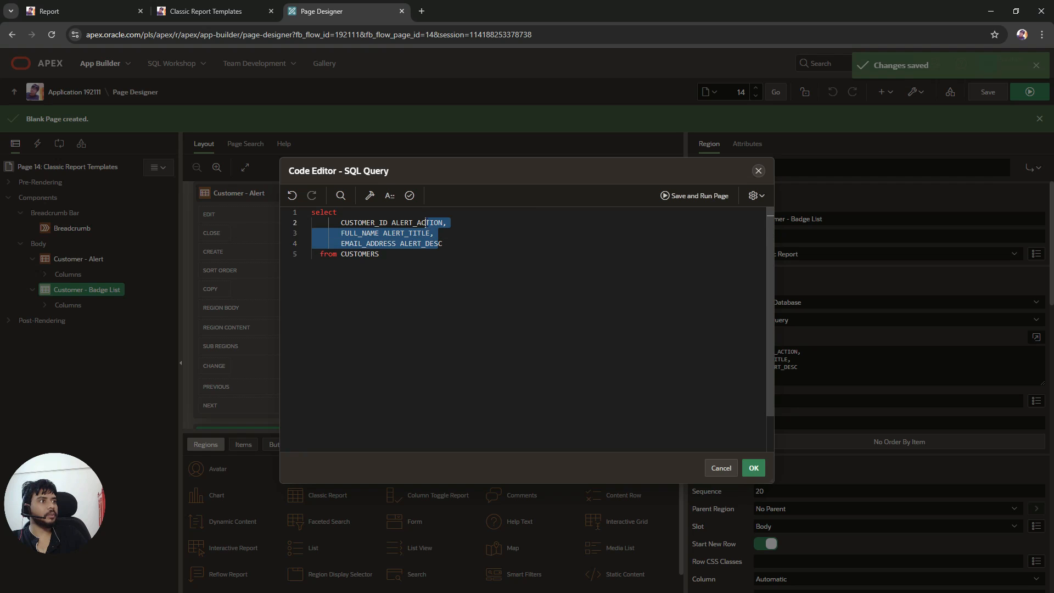
key("ctrl+slash")
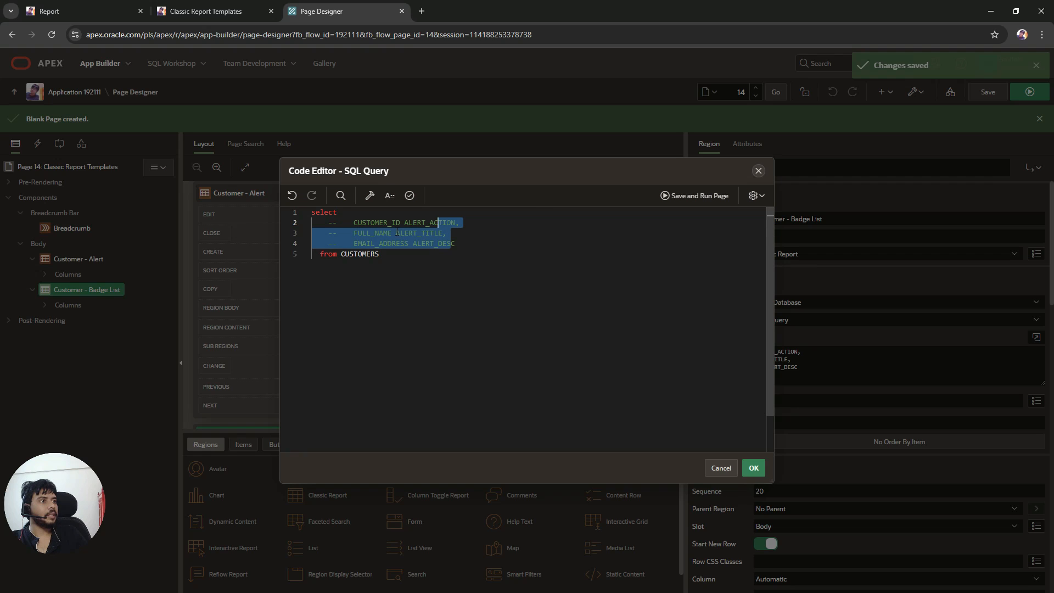
Step: Make FULL_NAME the only selected column of the query and validate it
left_click(388, 233)
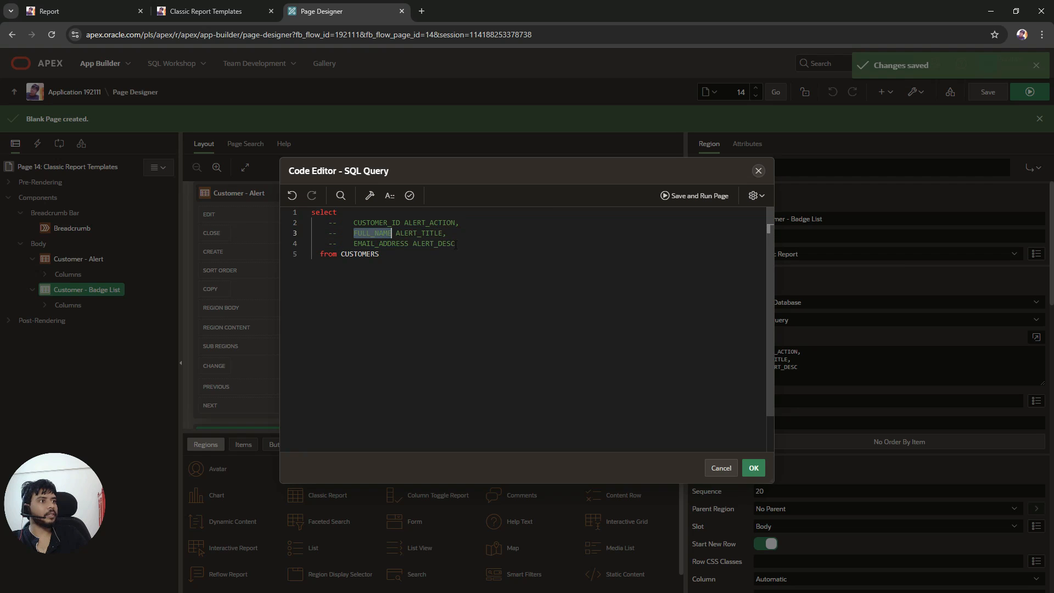
left_click(455, 215)
type("FULL_NAME")
left_click(410, 195)
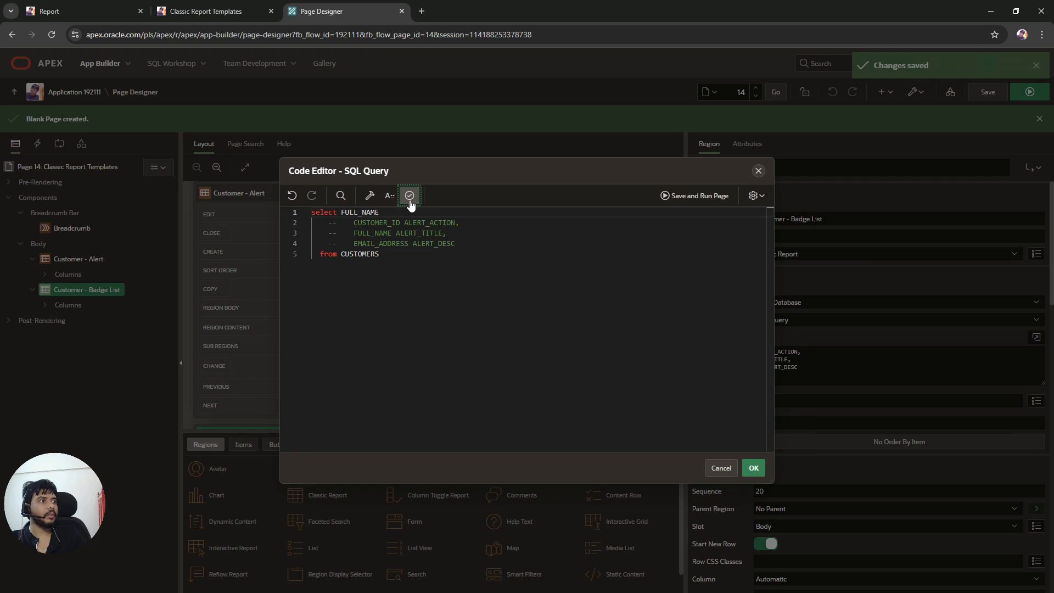
Step: Confirm the query change, save and run the page, and expand the Customer - Badge List region
left_click(753, 468)
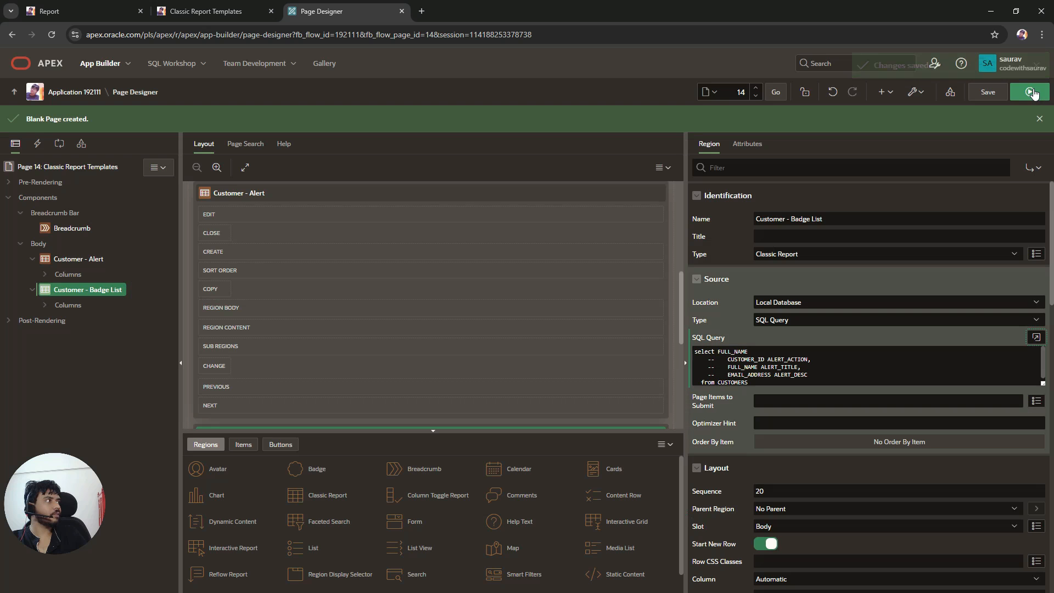
left_click(1031, 92)
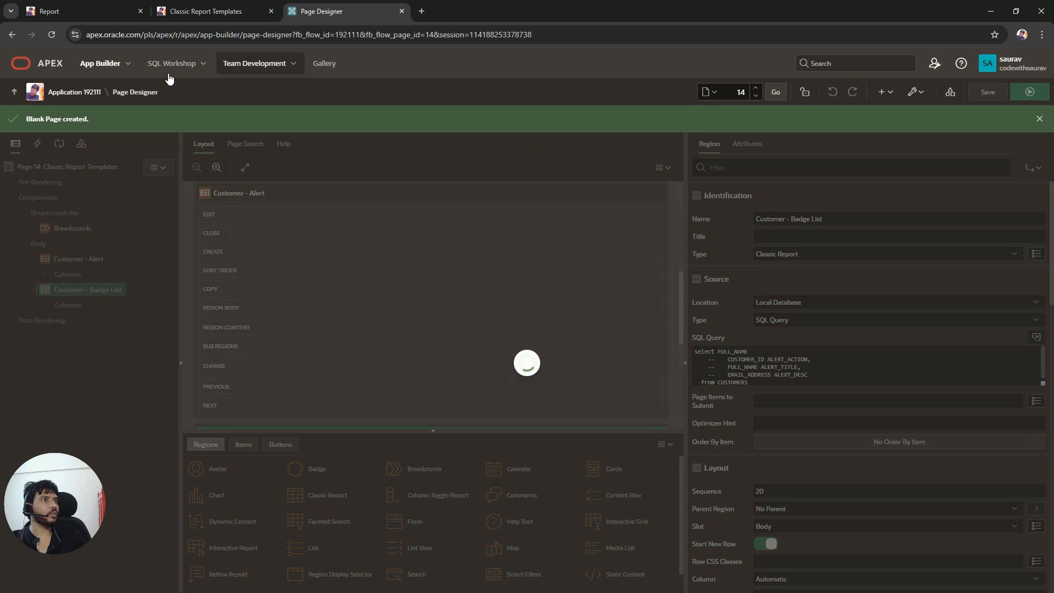
left_click(196, 12)
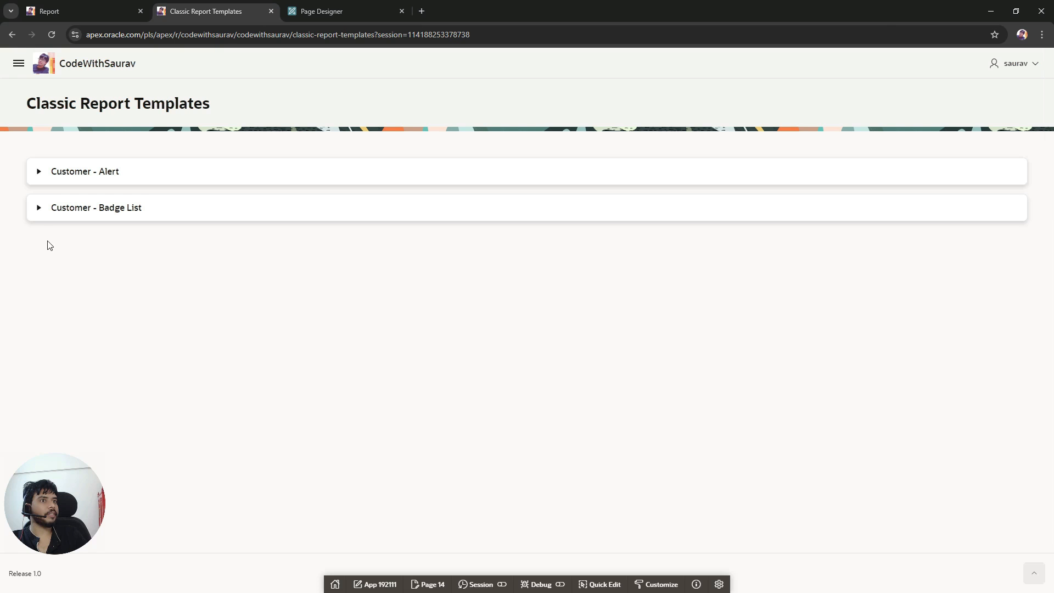
left_click(37, 210)
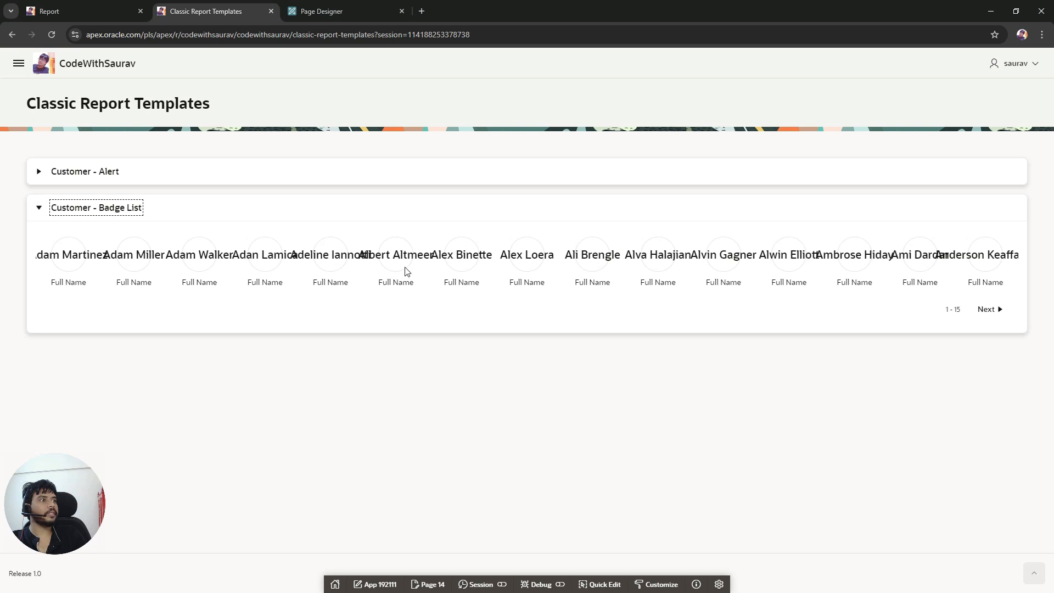
Step: Set the Badge List template options layout to 3 Column Grid and save the page
left_click(384, 11)
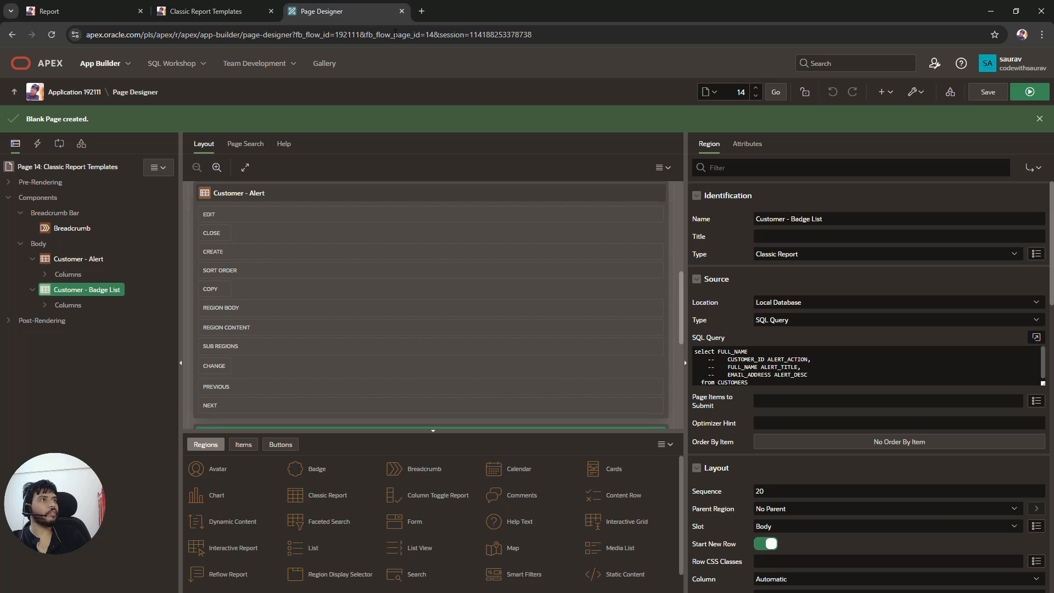
left_click(747, 144)
left_click(934, 328)
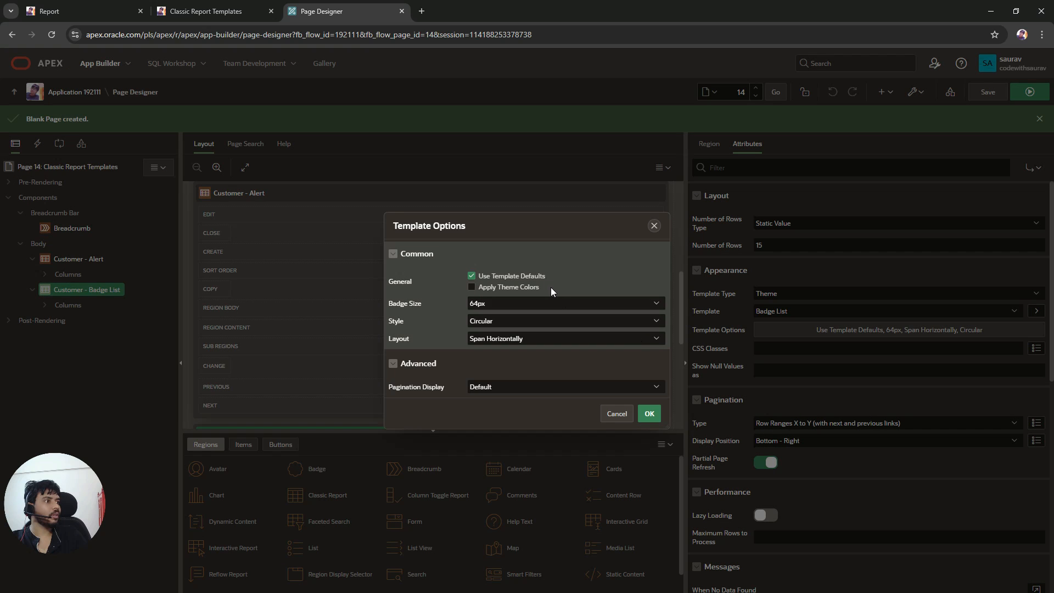
left_click(502, 340)
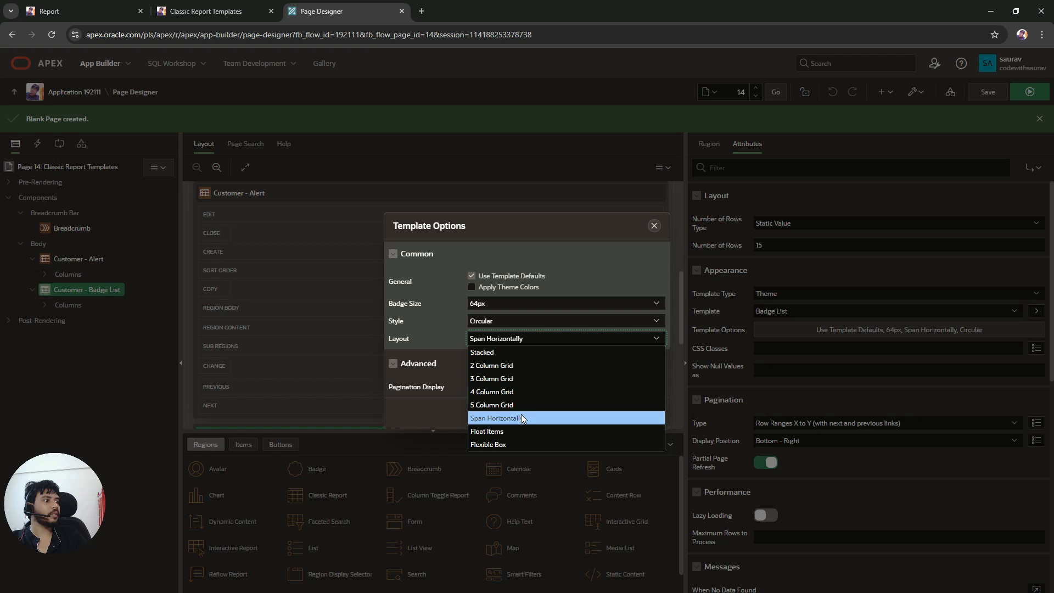
left_click(518, 379)
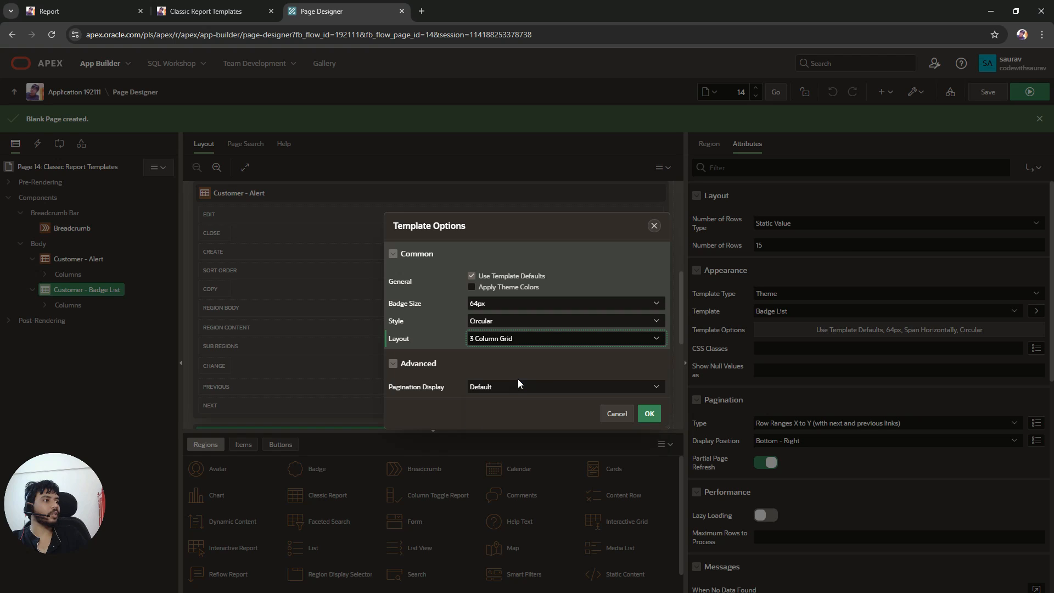
left_click(652, 413)
left_click(987, 92)
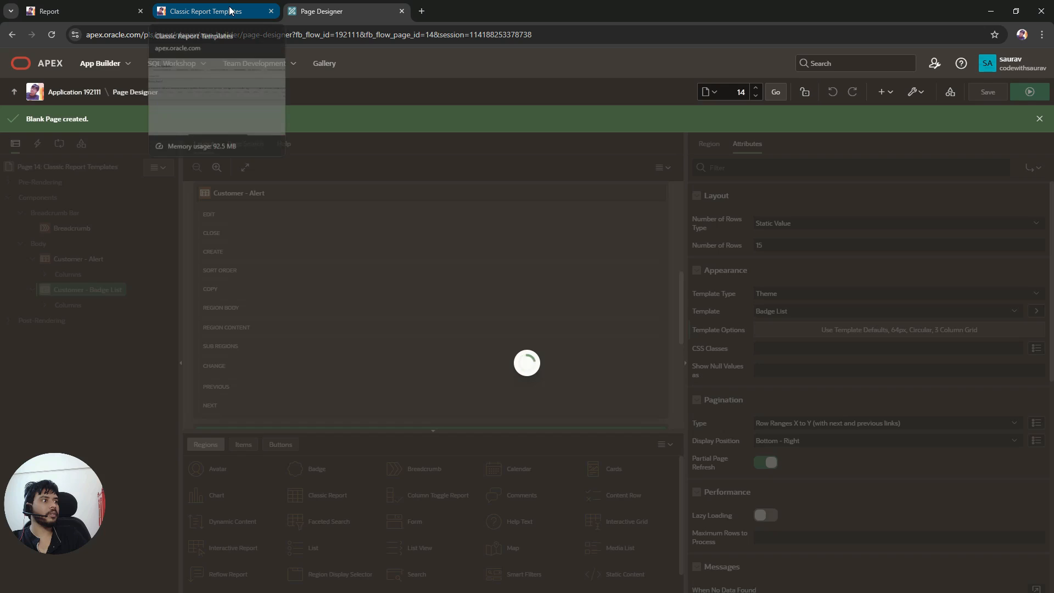
Step: Reload the running page and expand the Customer - Badge List region to inspect the grid layout
left_click(229, 11)
left_click(52, 34)
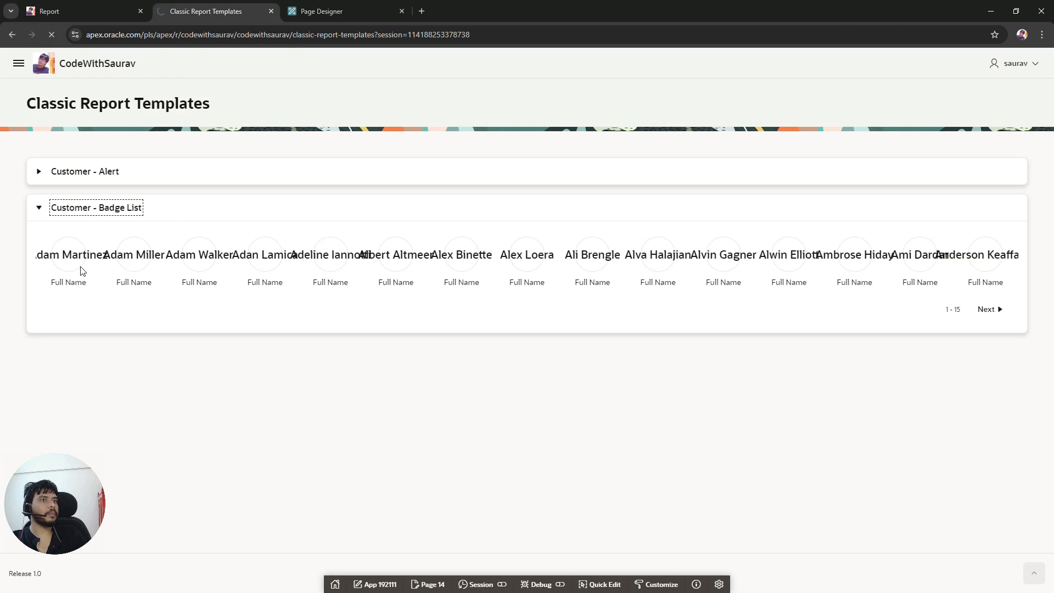
left_click(37, 208)
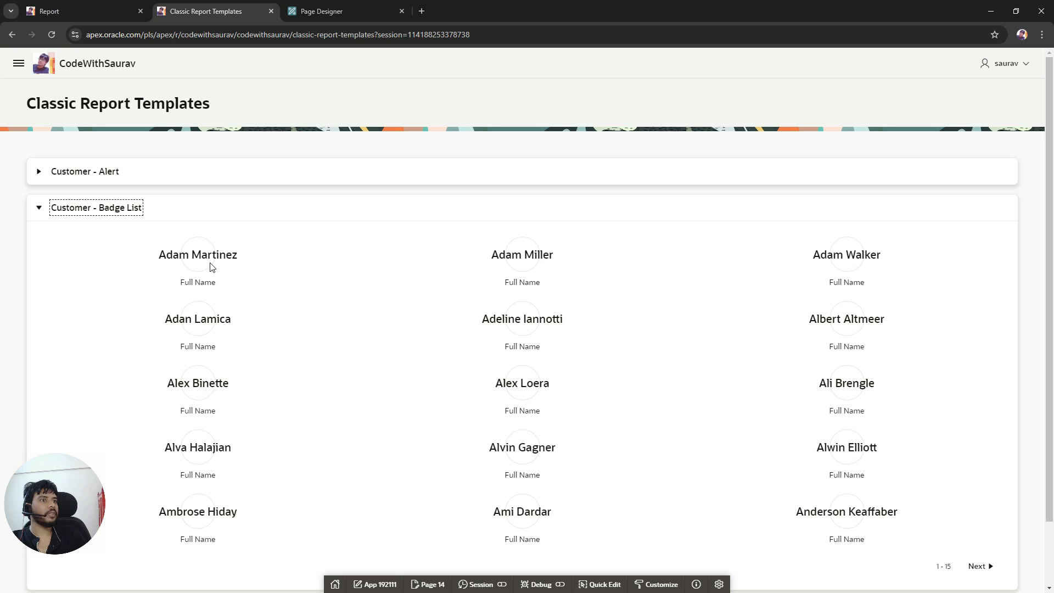
left_click_drag(159, 254, 234, 255)
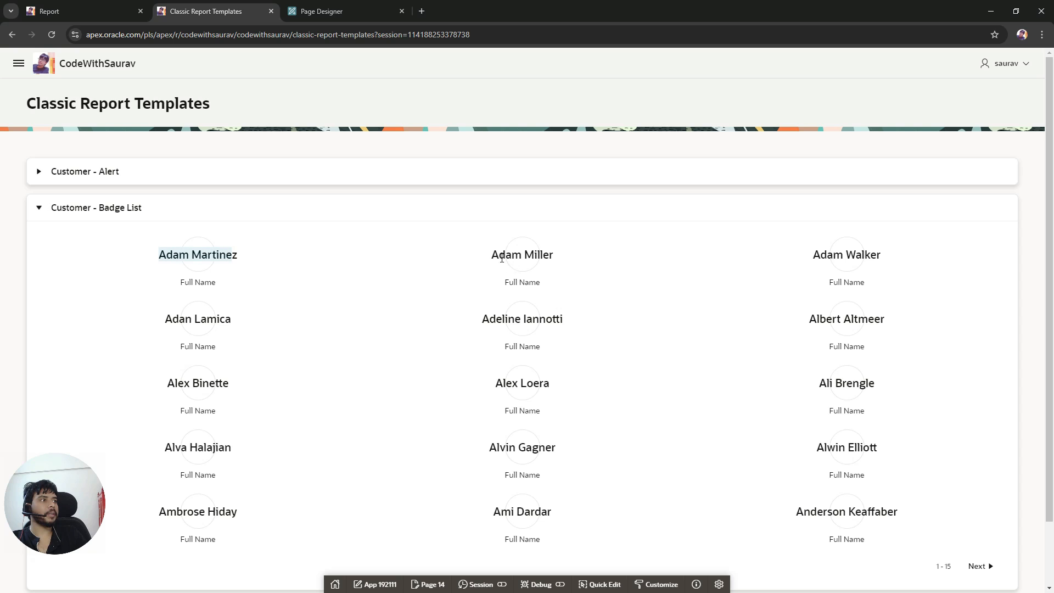
left_click_drag(492, 255, 552, 256)
Step: Change the Badge List template style option to Grid and save the page
left_click(318, 11)
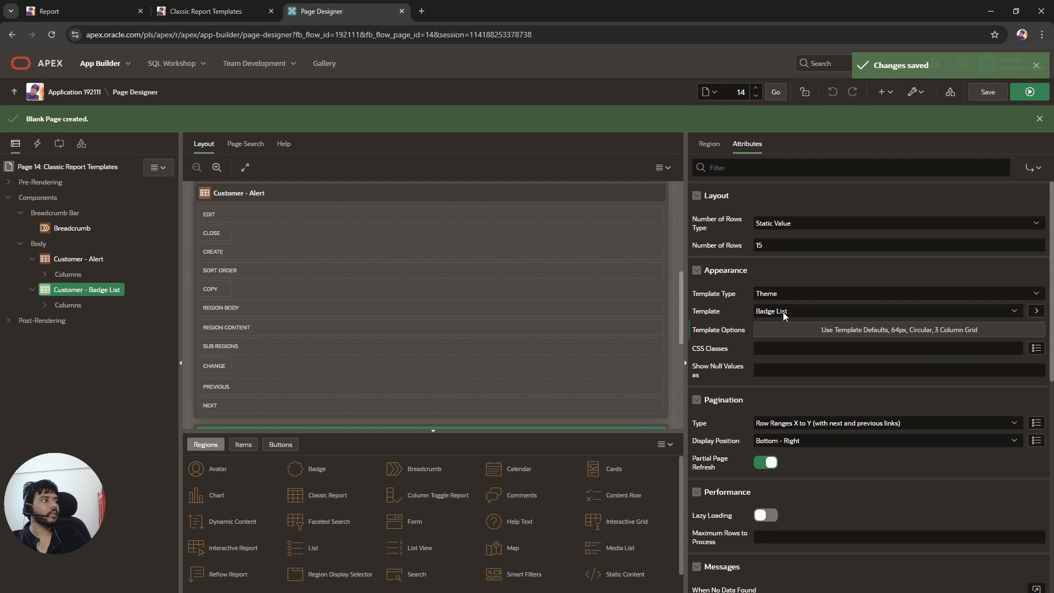
left_click(856, 331)
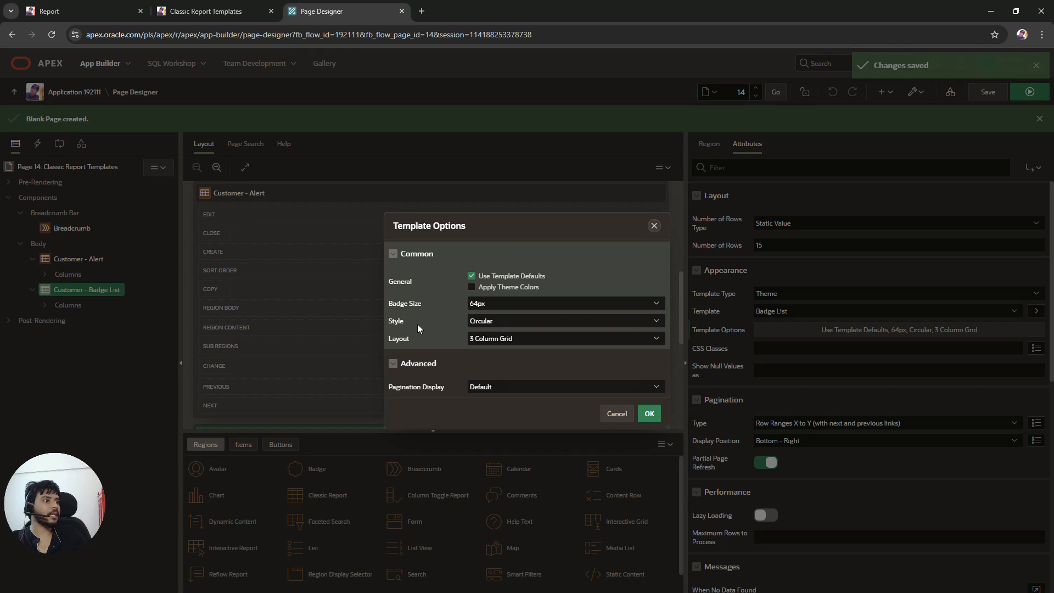
left_click(490, 328)
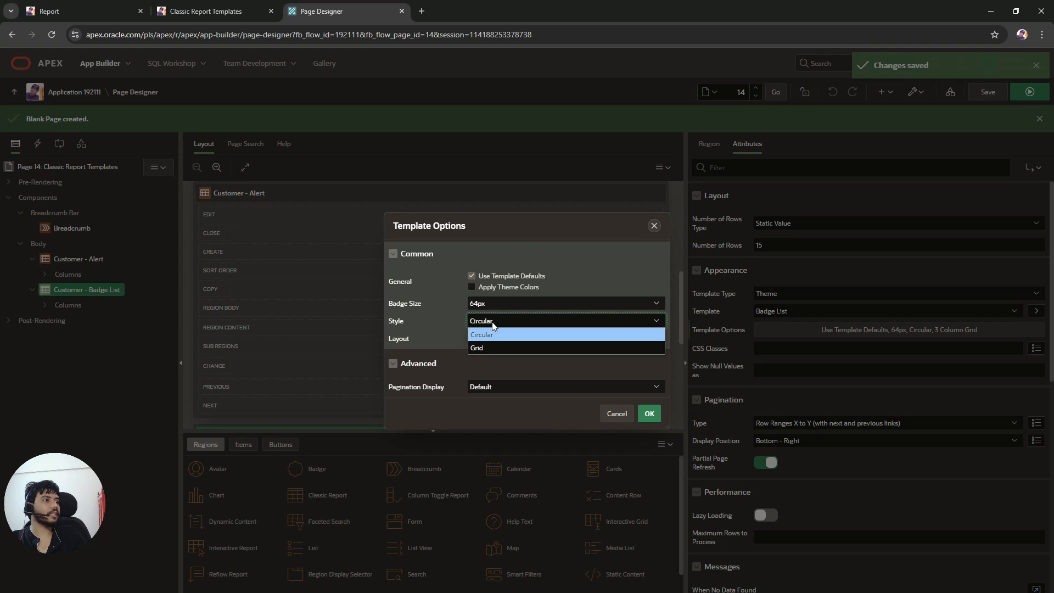
left_click(489, 350)
left_click(648, 415)
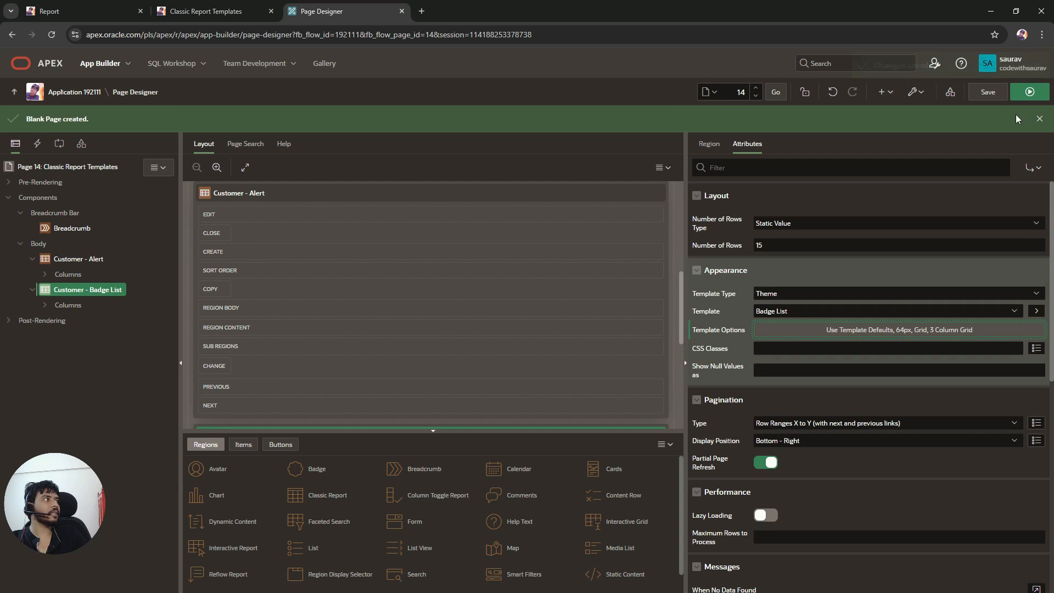
left_click(999, 97)
Step: Reload the running page and expand the Customer - Badge List region to inspect the grid style
left_click(184, 7)
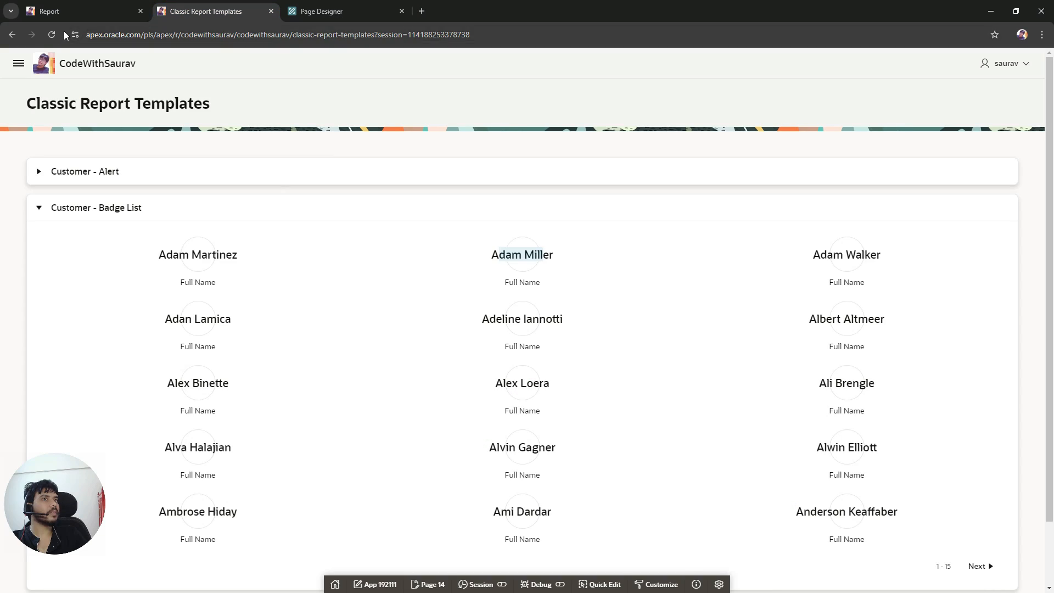
left_click(54, 34)
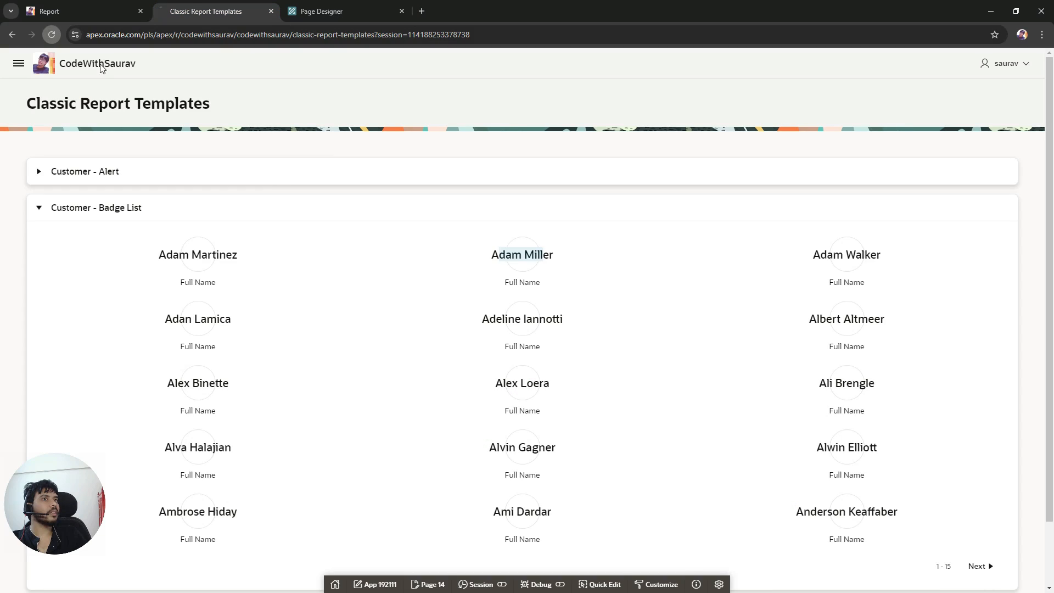
left_click(39, 208)
left_click_drag(138, 252, 244, 262)
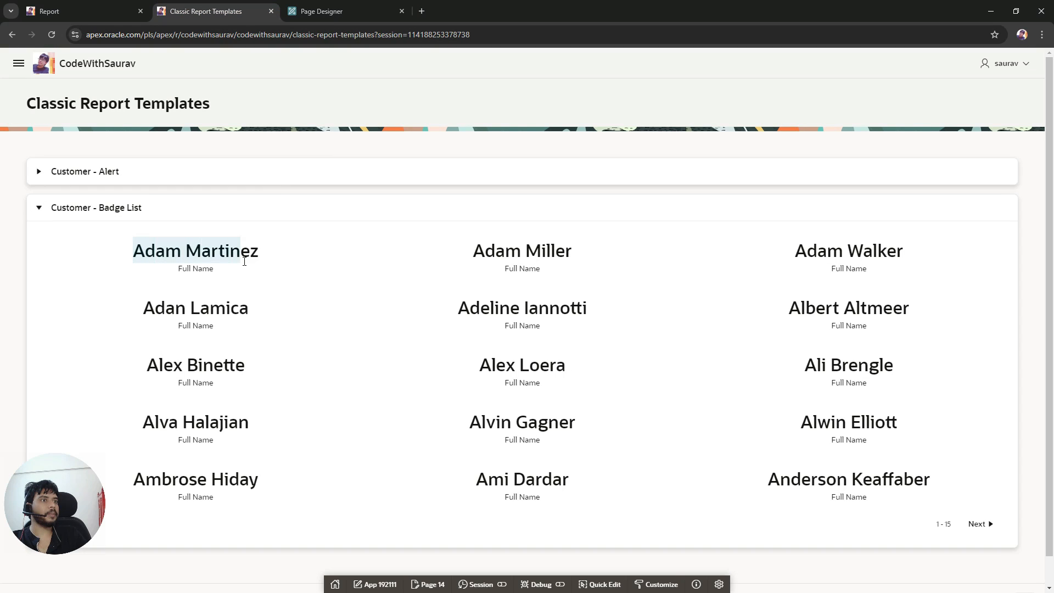
left_click(609, 381)
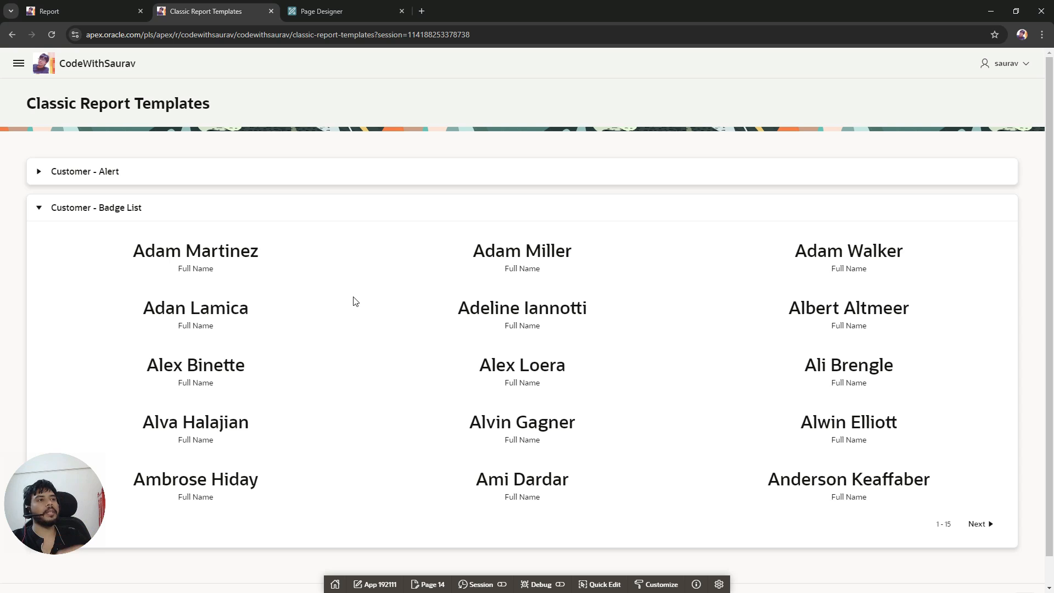
Step: Set the badge size template option to 48px, enable Apply Theme Colors, and save the page
left_click(351, 11)
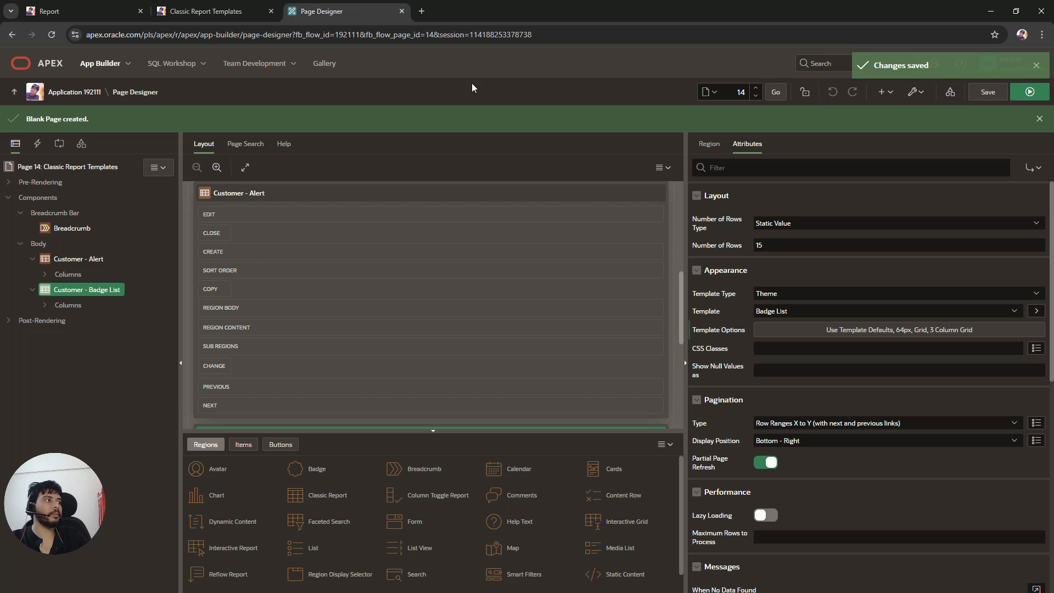
left_click(845, 331)
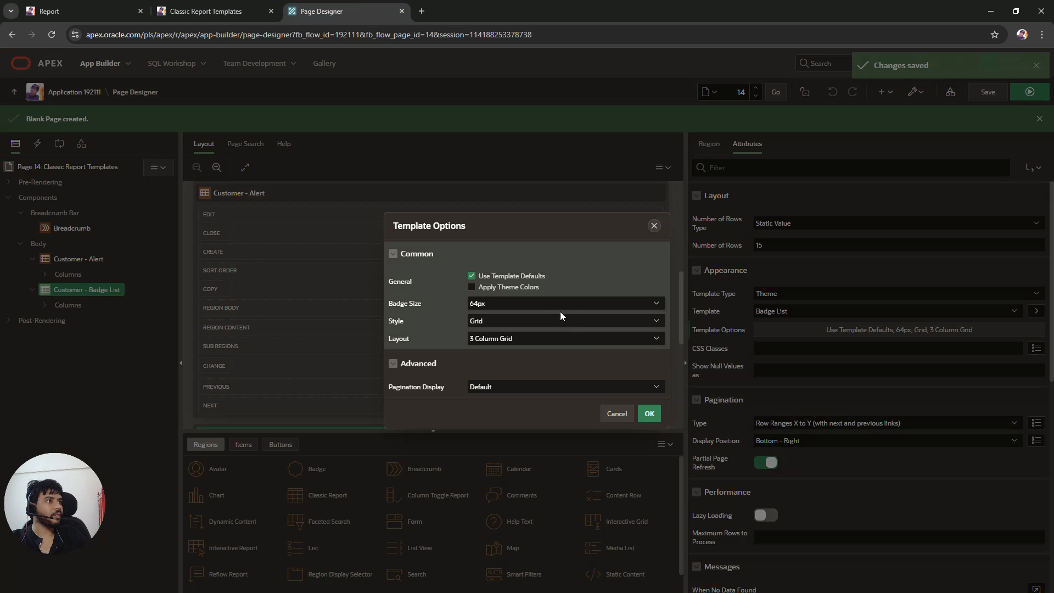
left_click(496, 305)
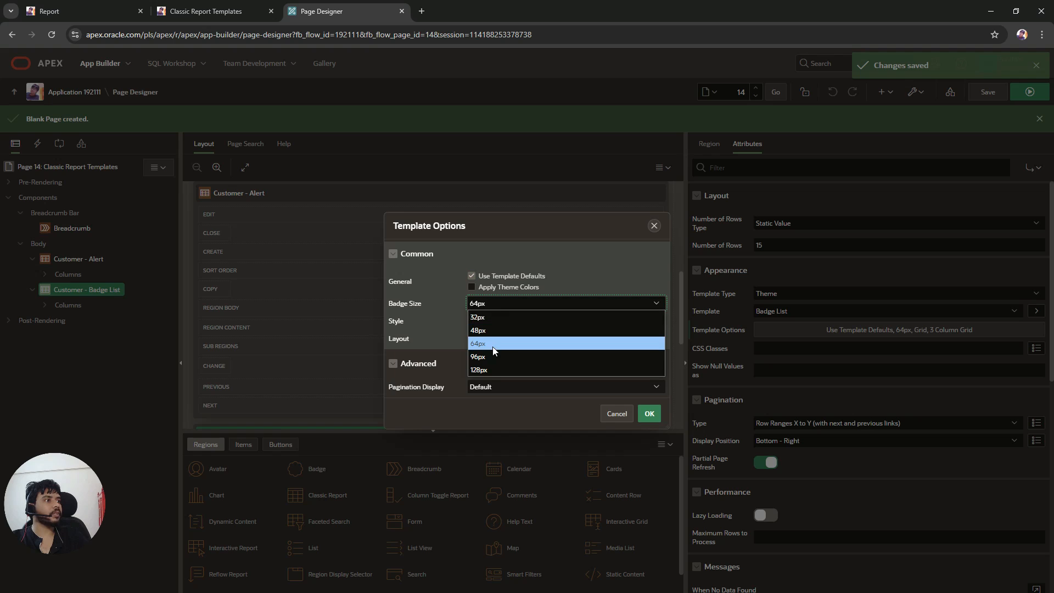
left_click(495, 330)
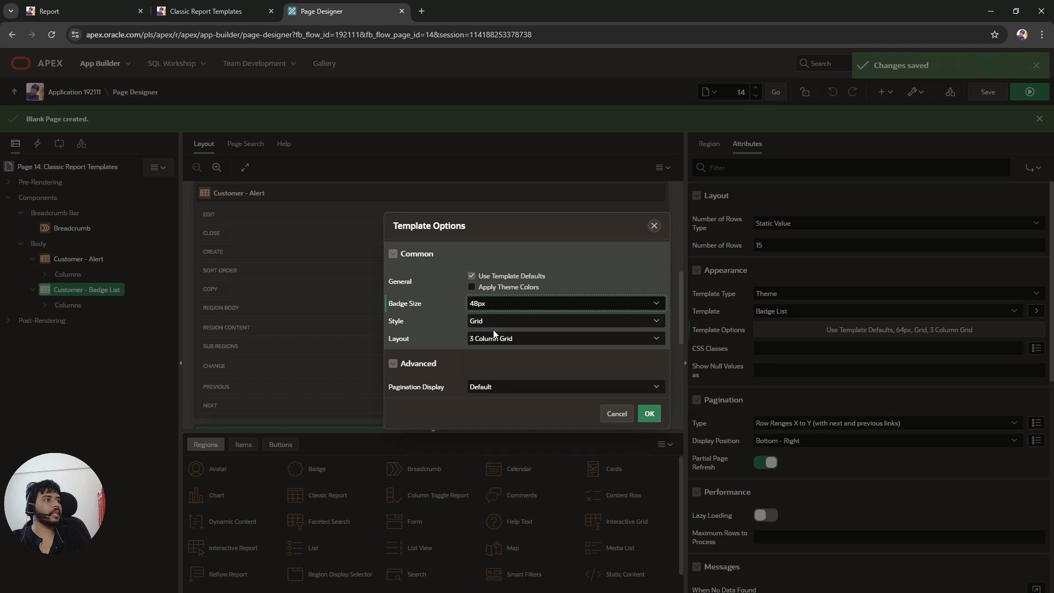
left_click(522, 293)
left_click(649, 413)
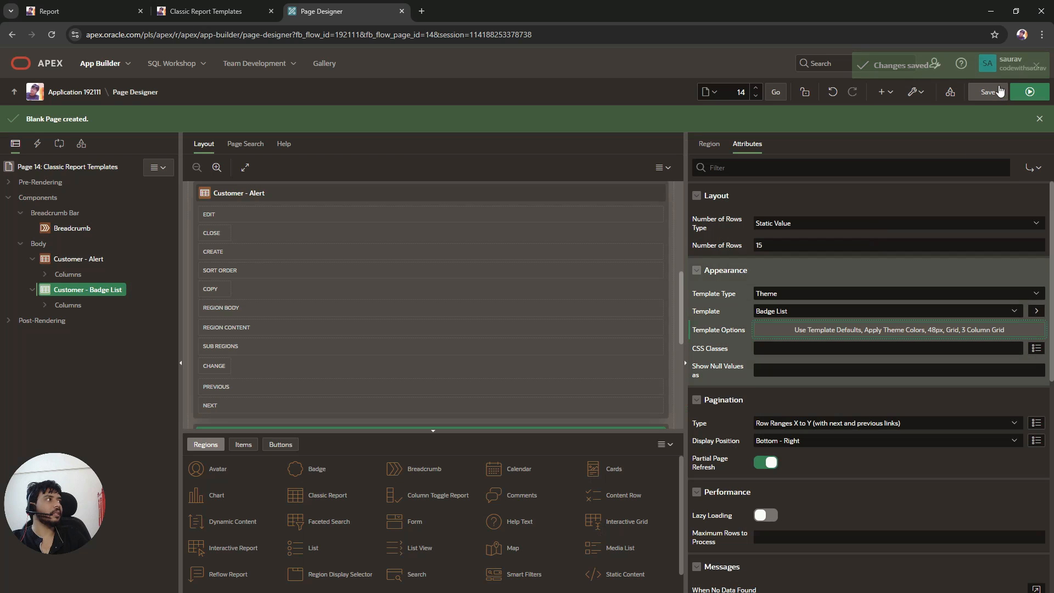
left_click(988, 92)
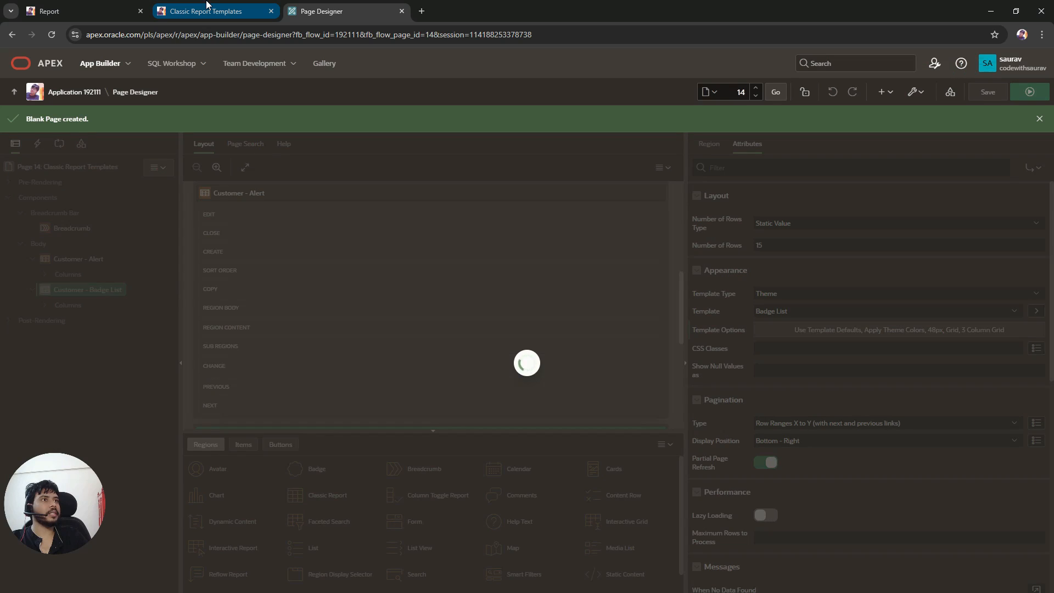
Step: Reload the running page and expand the Customer - Badge List region to inspect the coloured badges
left_click(207, 6)
left_click(53, 35)
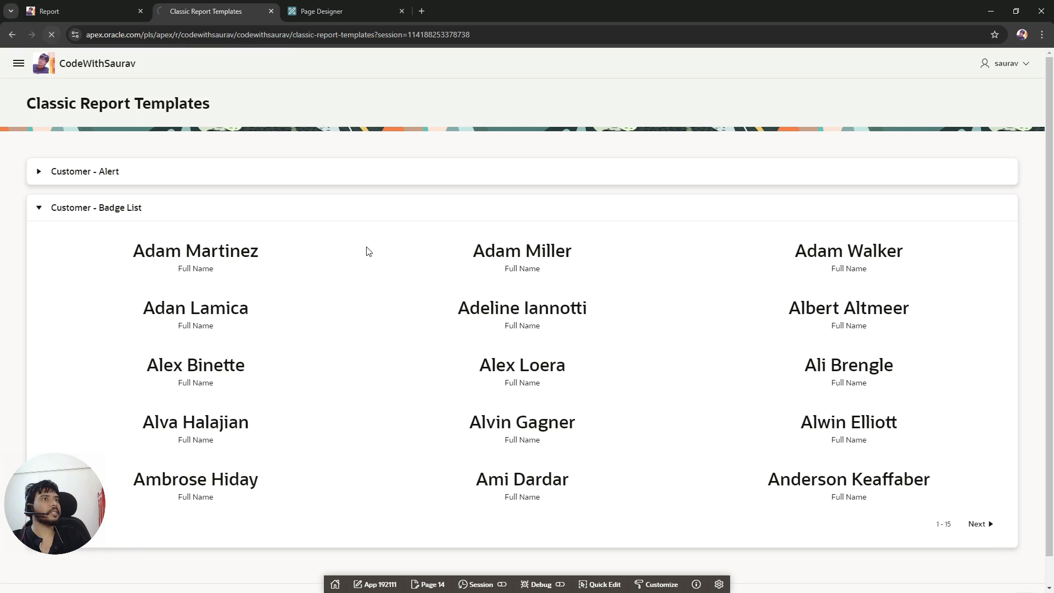
left_click(37, 208)
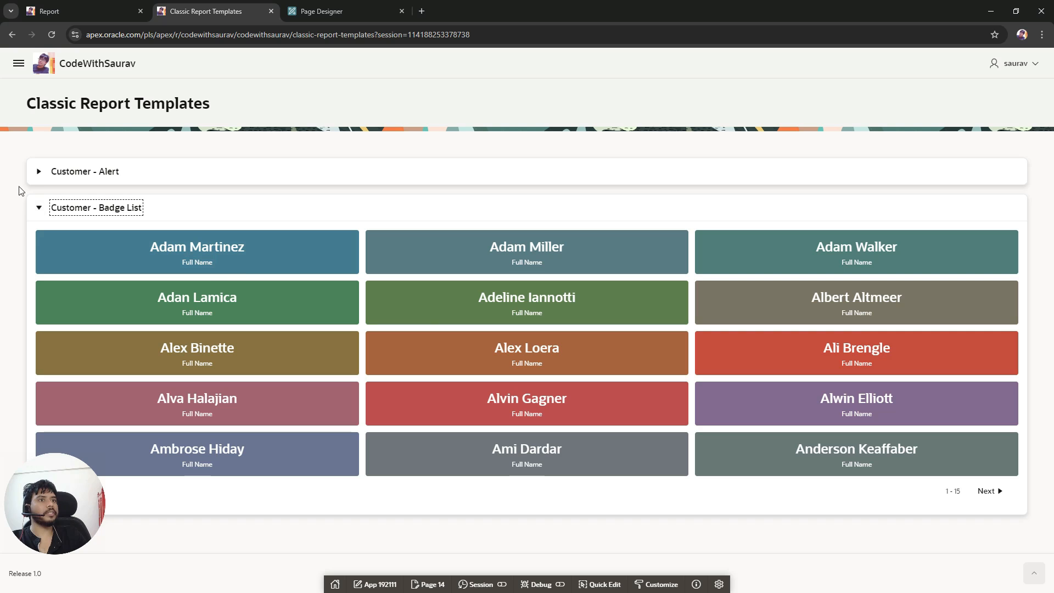
left_click(39, 207)
Step: Duplicate the Customer - Badge List region in the page tree
left_click(319, 6)
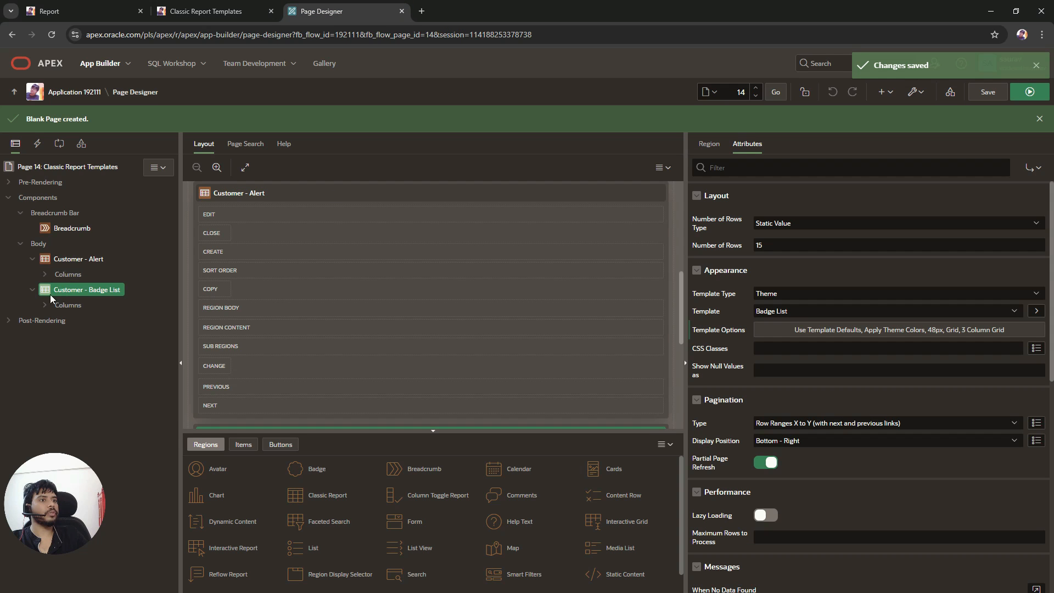
left_click(32, 289)
left_click(32, 258)
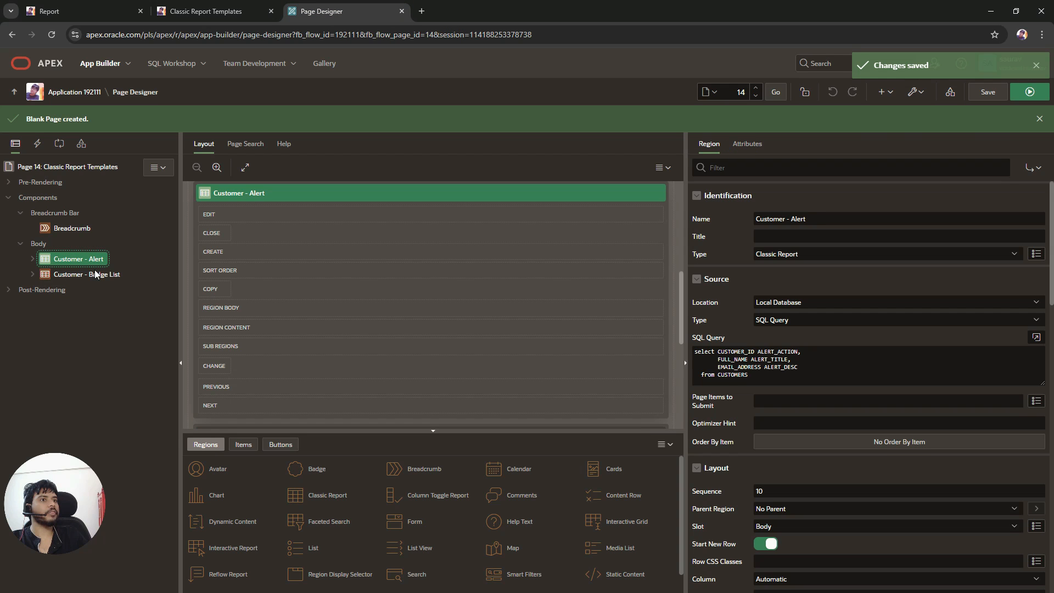
right_click(95, 274)
left_click(132, 279)
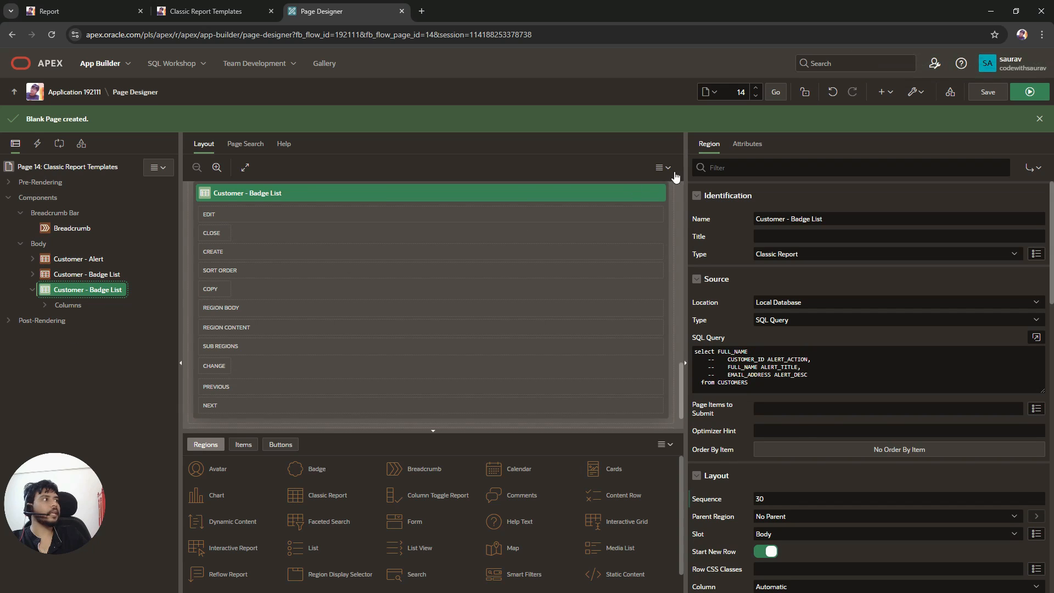
Step: Set the duplicated region's template to Cards and rename it Customer - Cards
left_click(747, 144)
left_click(818, 310)
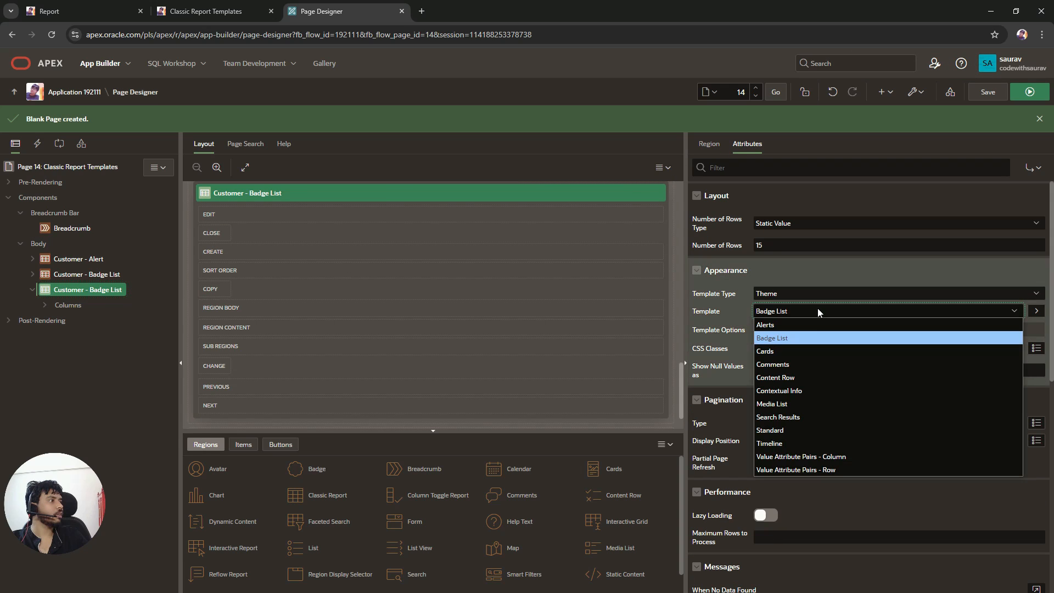
left_click(807, 351)
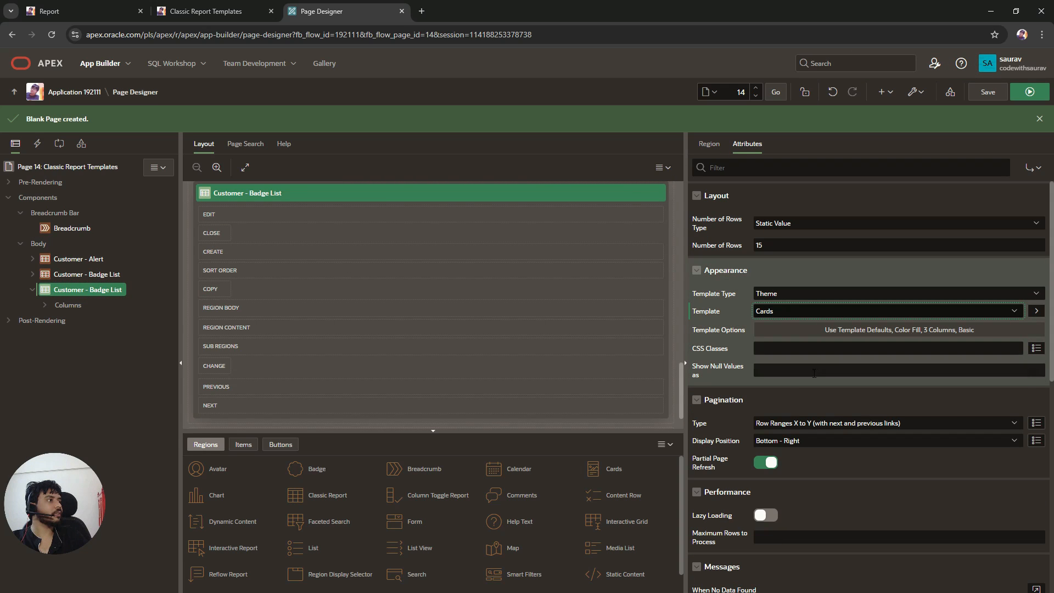
left_click(709, 144)
left_click_drag(791, 218, 822, 219)
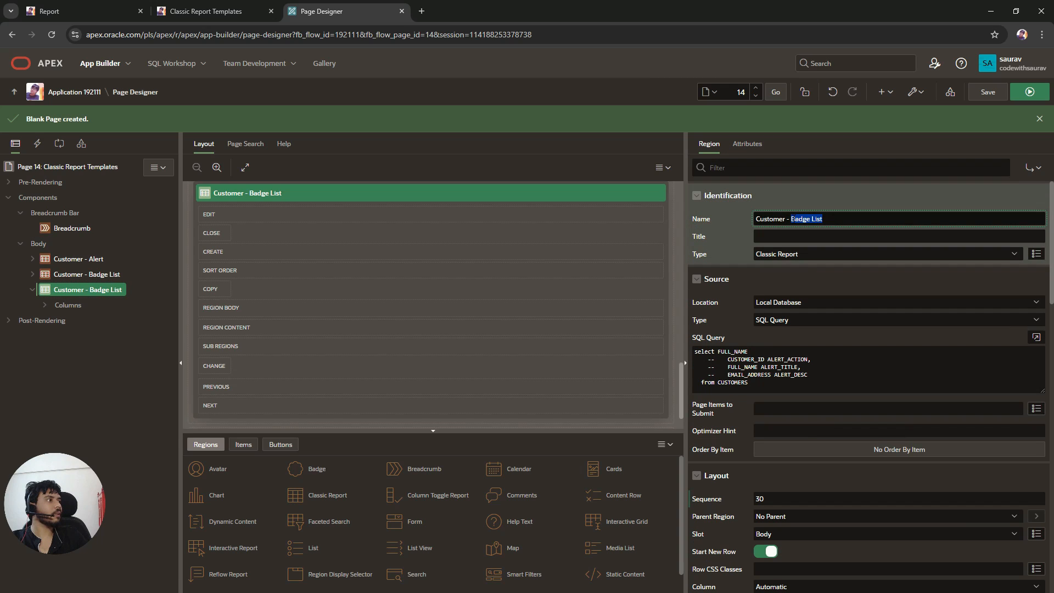
key("BackSpace")
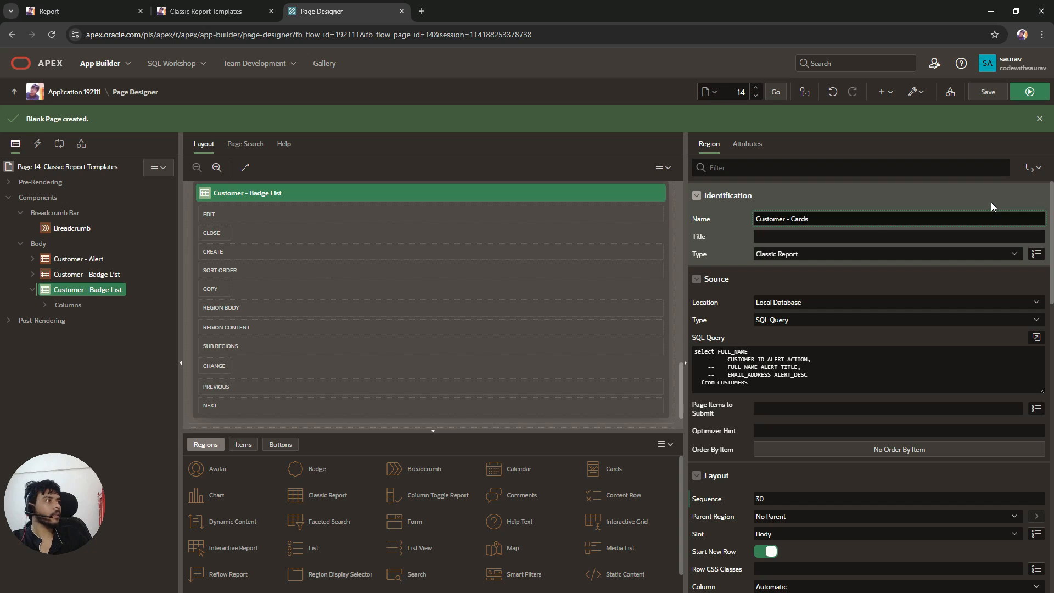
Step: Save and run the page, then expand the Customer - Cards region to inspect its card placeholders
left_click(986, 92)
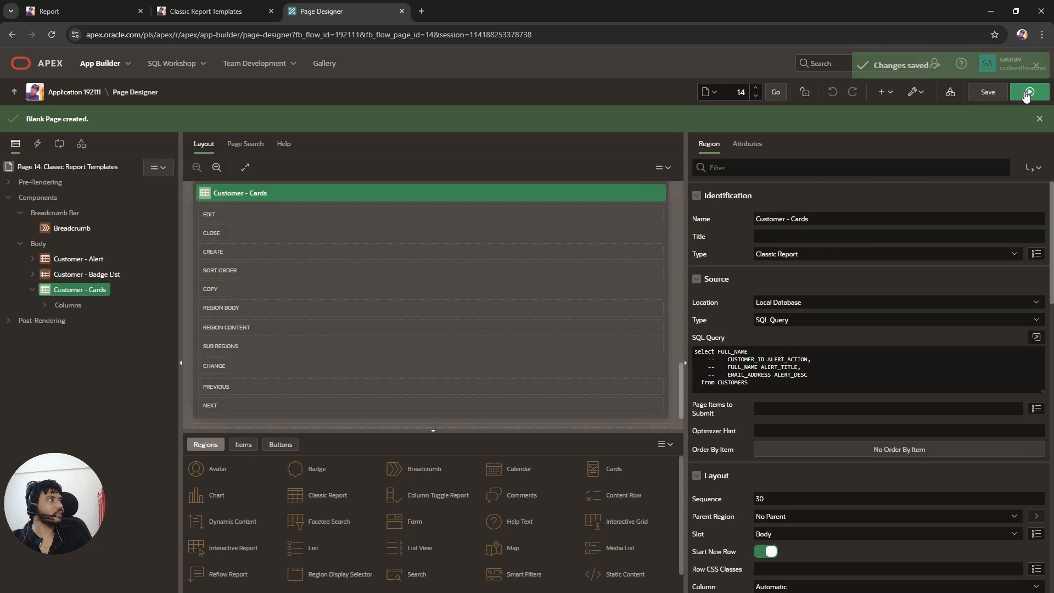
left_click(1030, 92)
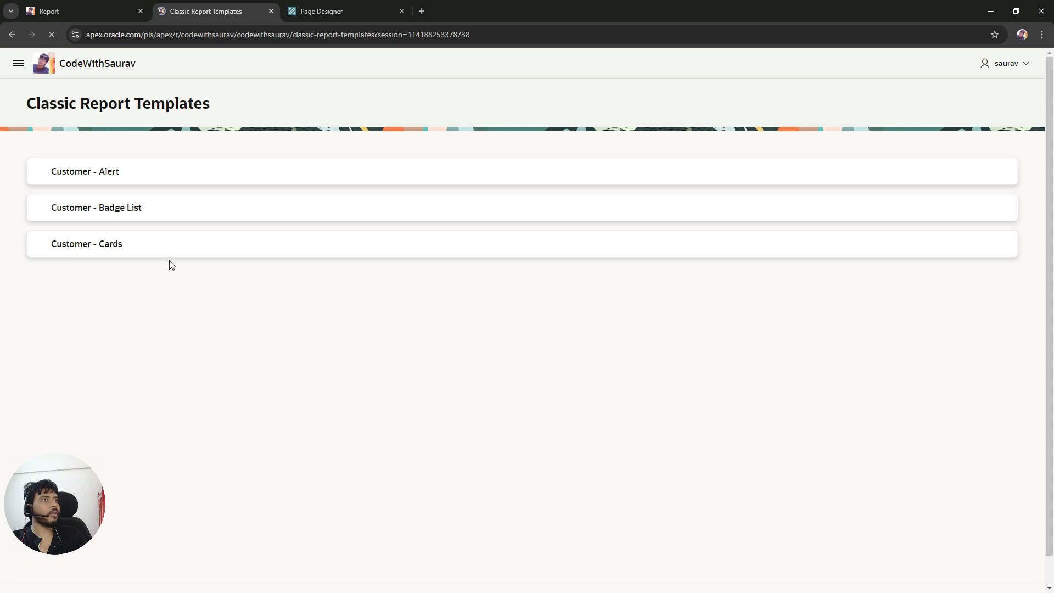
left_click(39, 246)
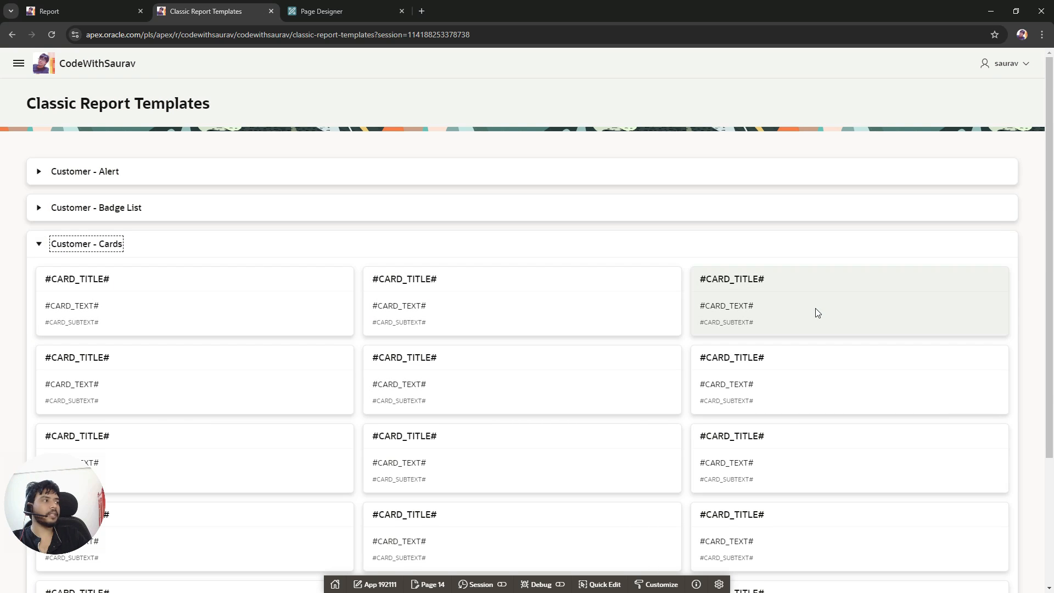
scroll(816, 312, "down", 4)
scroll(816, 311, "up", 4)
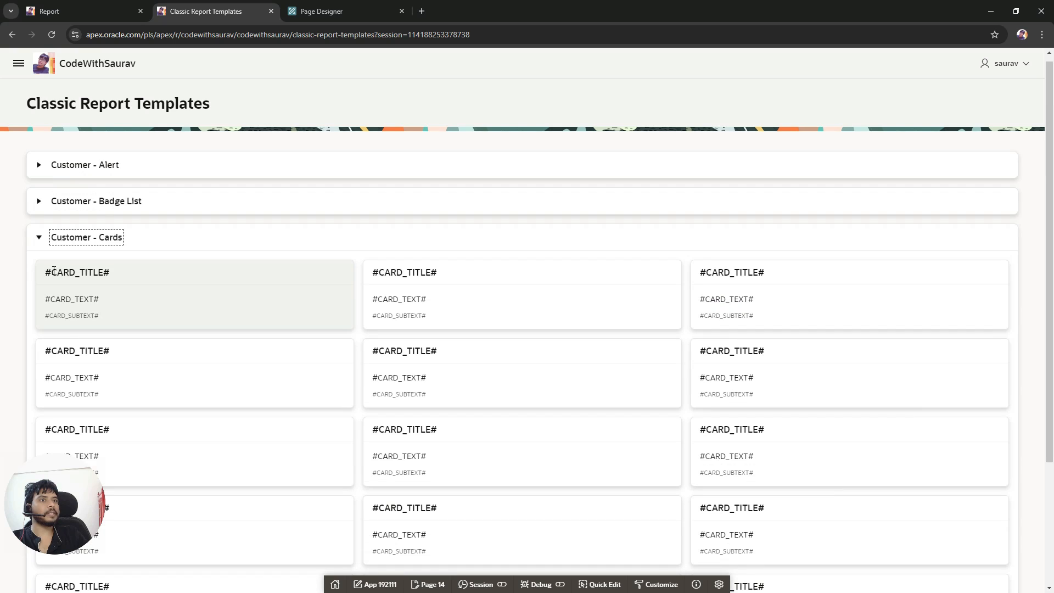
left_click_drag(54, 269, 86, 274)
Step: Open the Cards region's SQL query, uncomment the aliased column lines and remove the standalone FULL_NAME select column
left_click(341, 8)
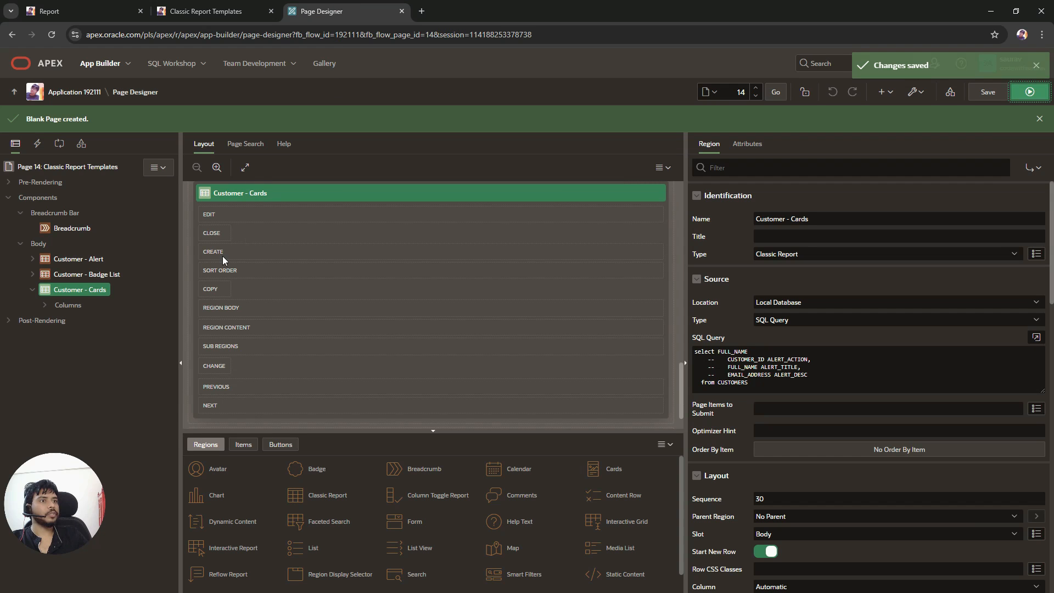
left_click(1036, 337)
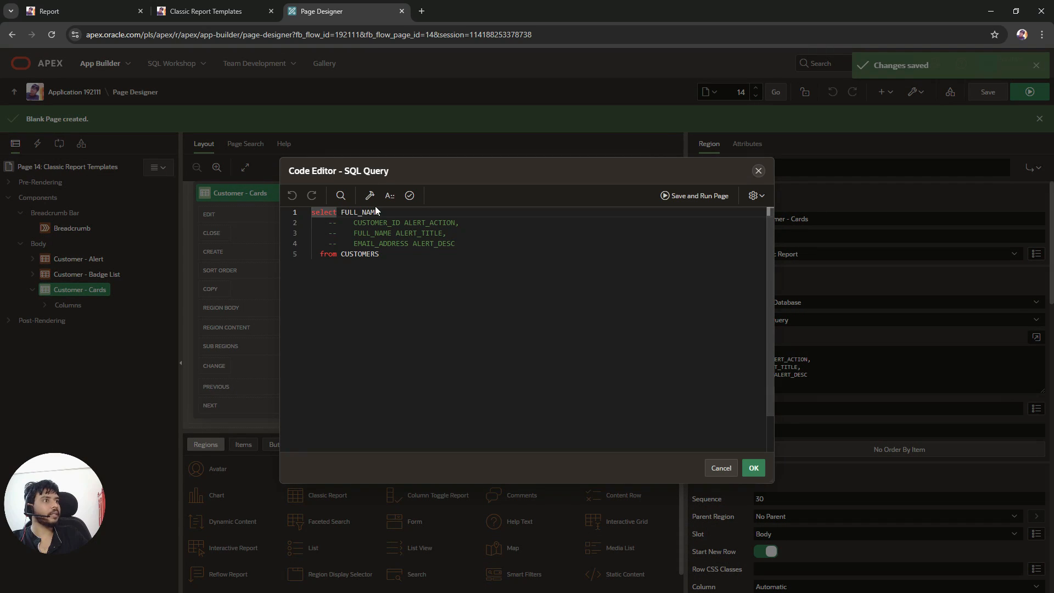
left_click_drag(358, 223, 366, 243)
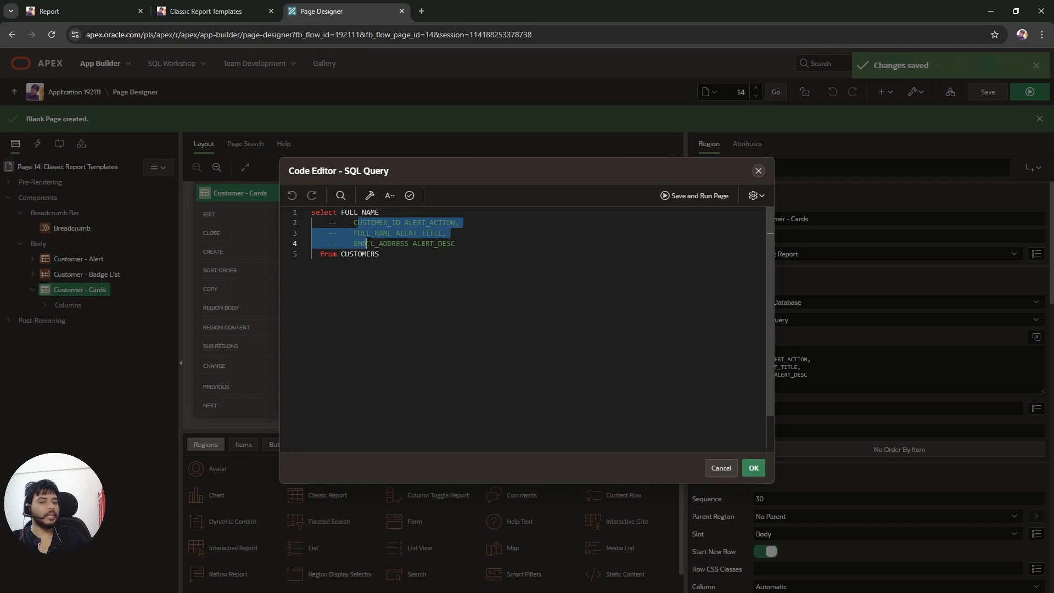
key("ctrl+slash")
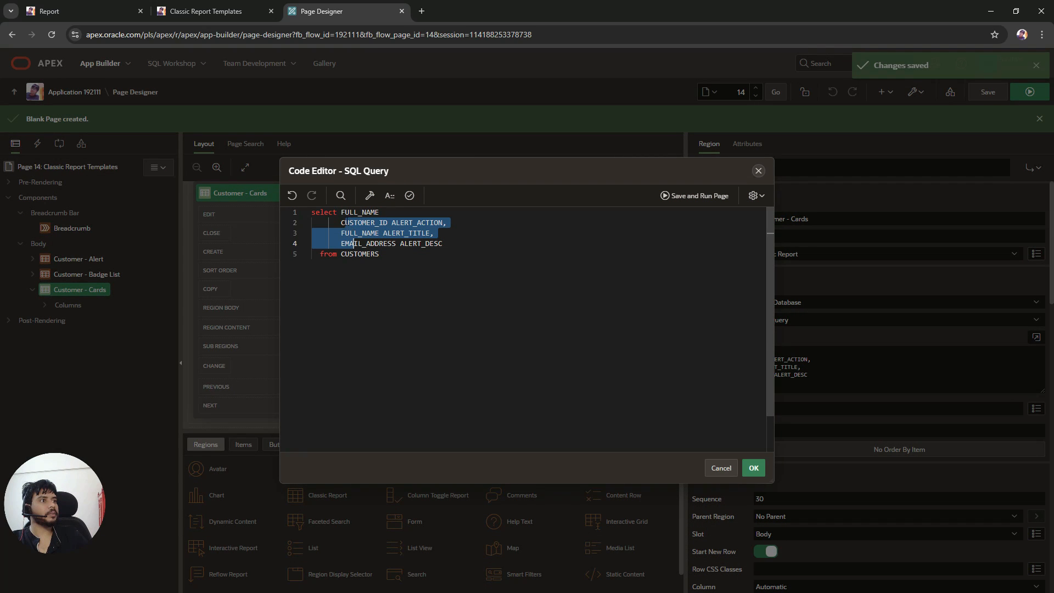
left_click_drag(341, 222, 341, 212)
key("BackSpace")
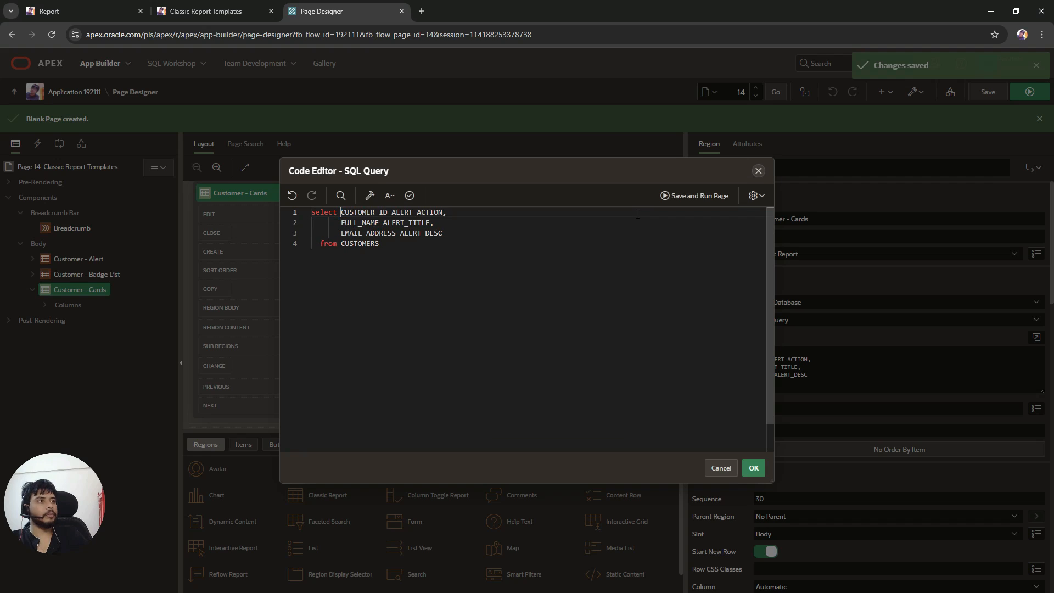
Step: Rename the CUSTOMER_ID column alias to CARD_TITLE, checking the placeholder names on the running page
left_click(99, 11)
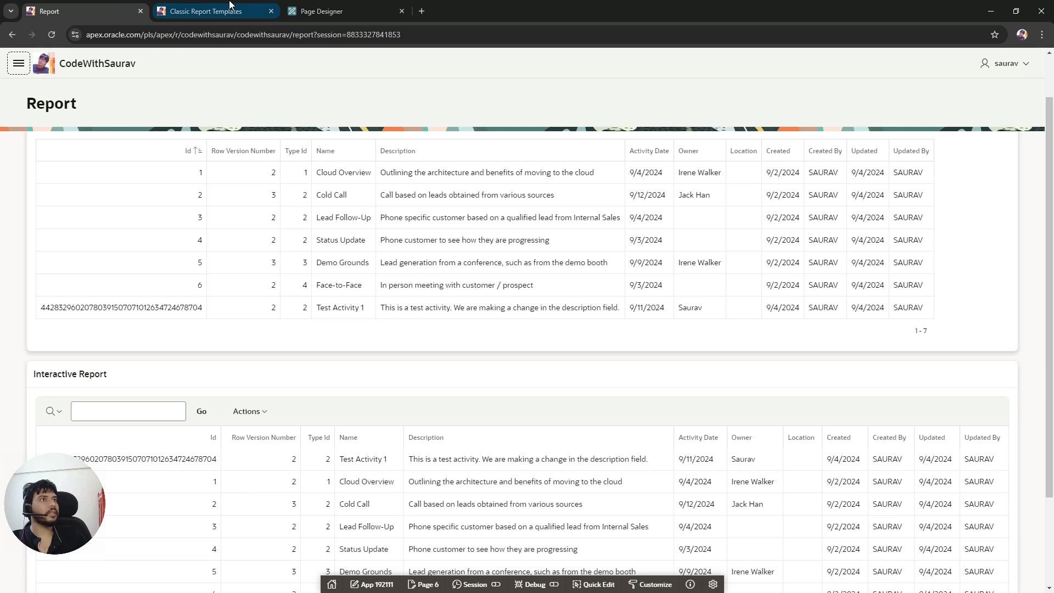
left_click(231, 5)
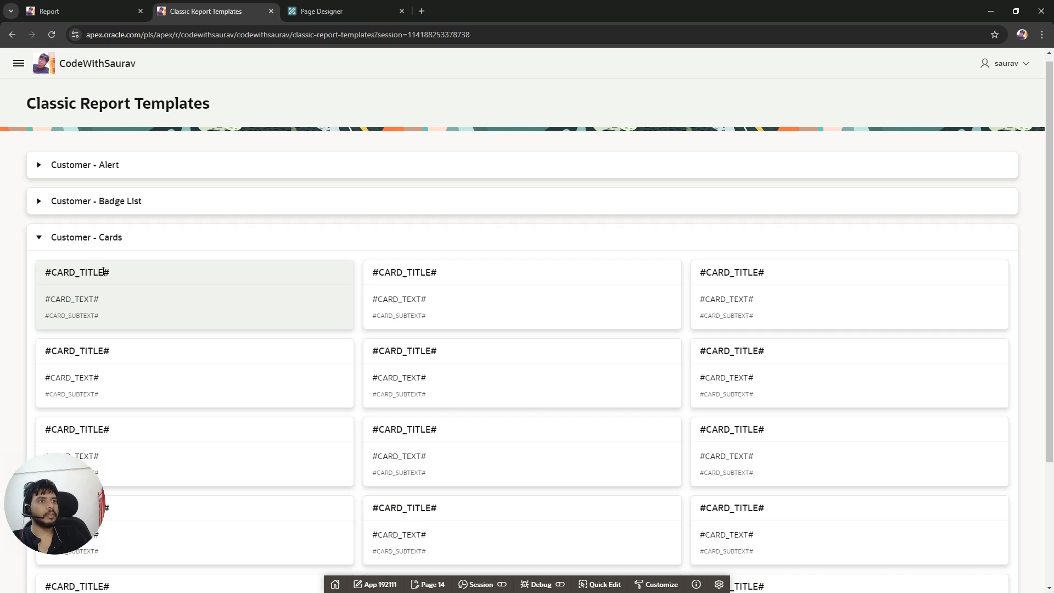
left_click(329, 11)
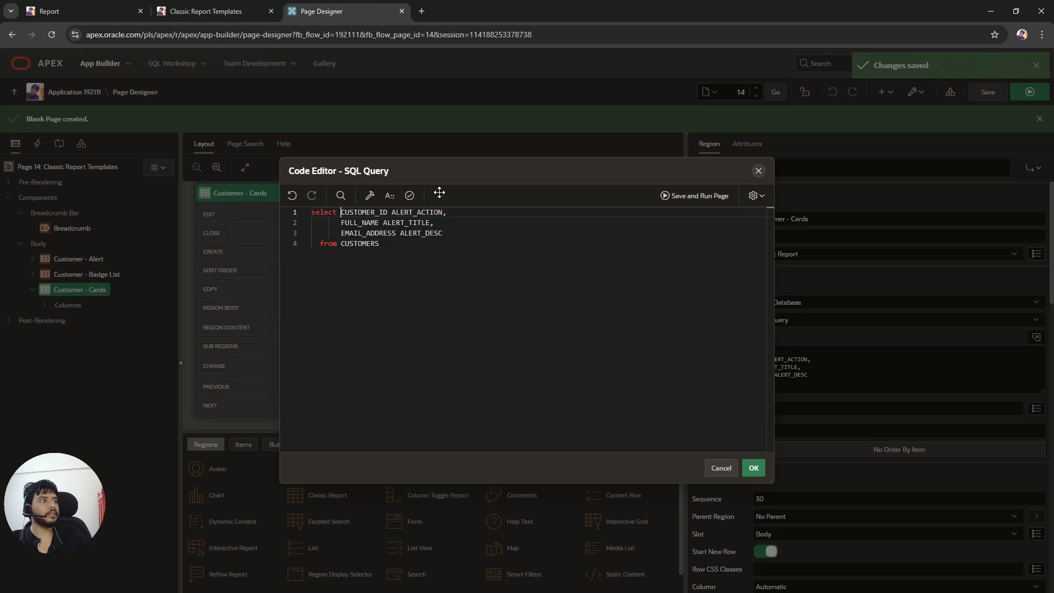
double_click(417, 212)
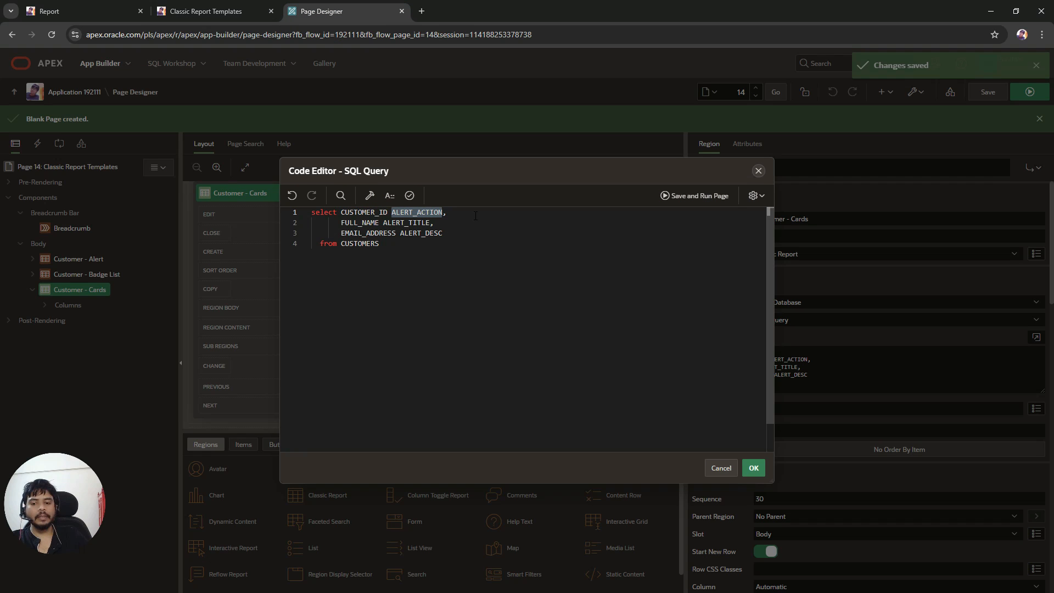
key("BackSpace")
type("CARD_")
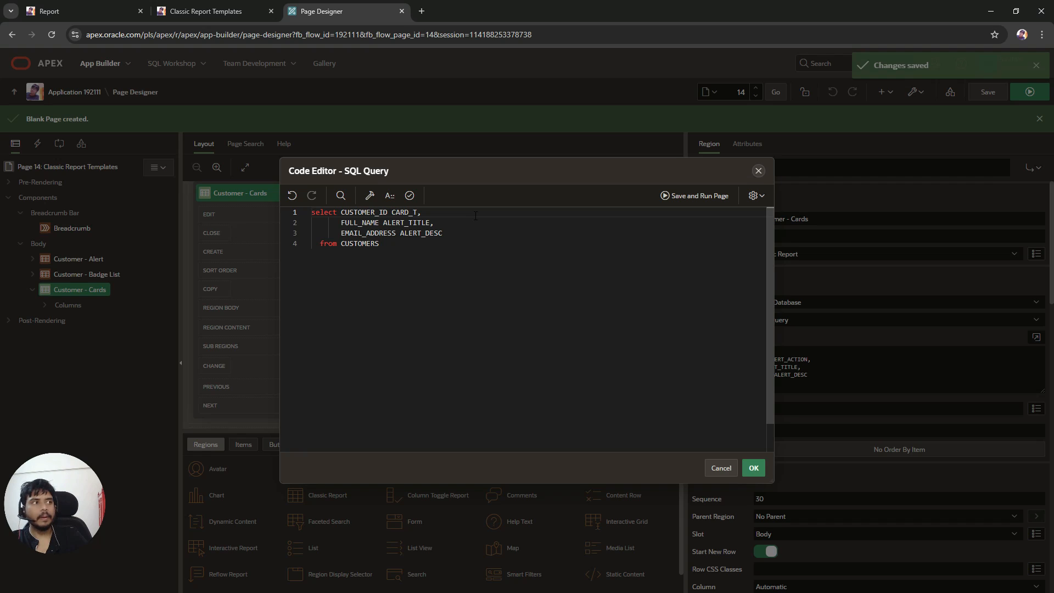
type("TIT")
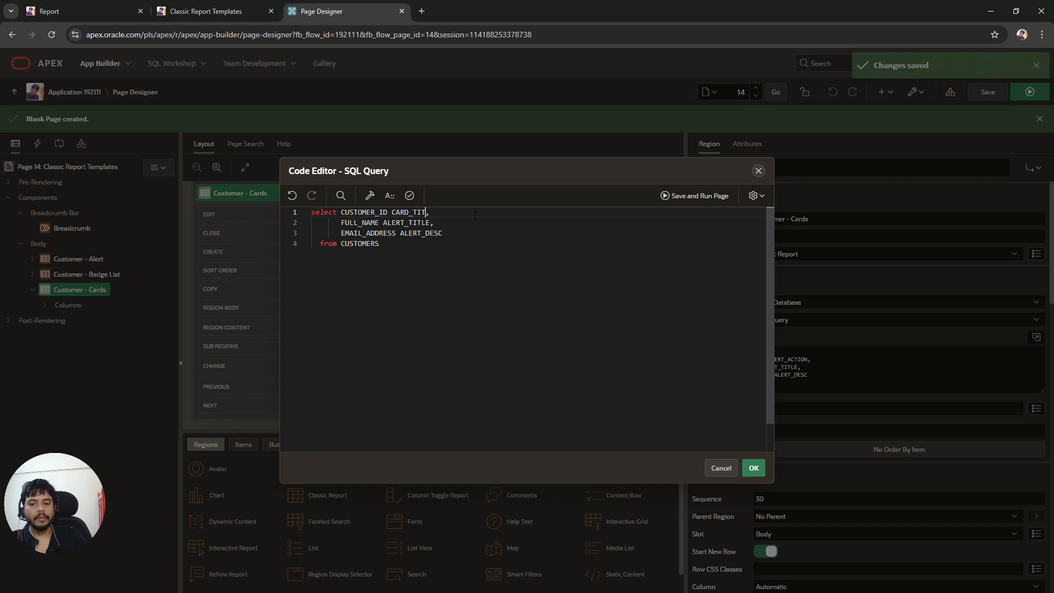
type("LE")
Step: Rename the FULL_NAME column alias to CARD_TEXT in the query
left_click(181, 11)
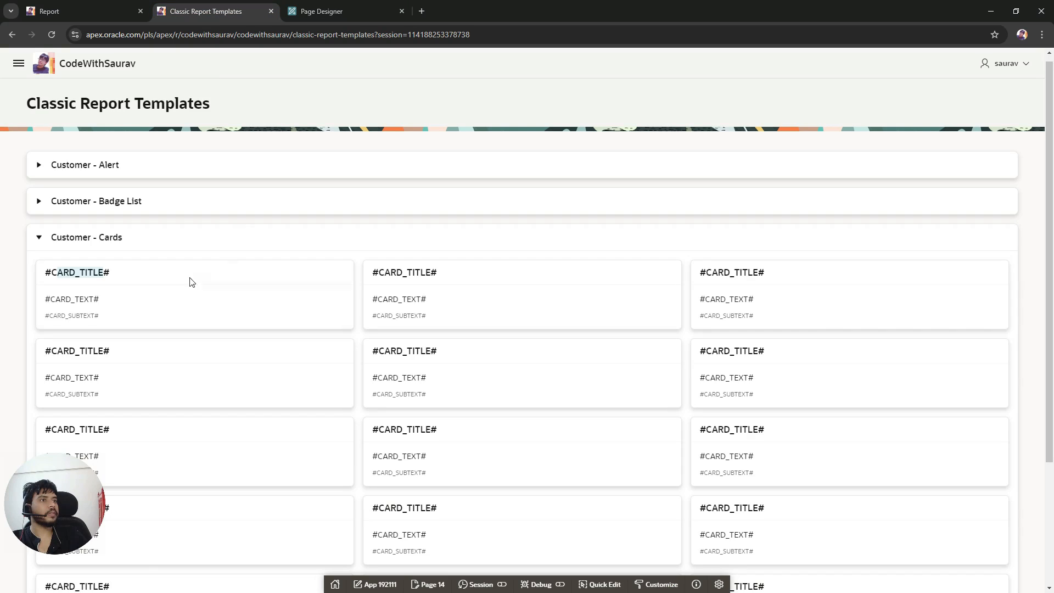
left_click(303, 6)
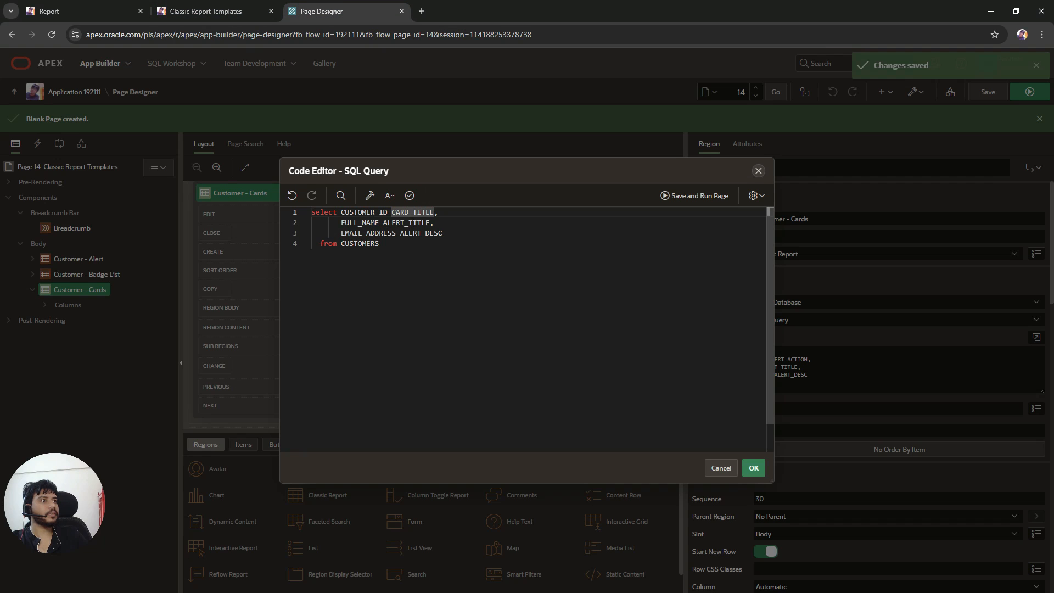
double_click(407, 222)
key("BackSpace")
type("CARD")
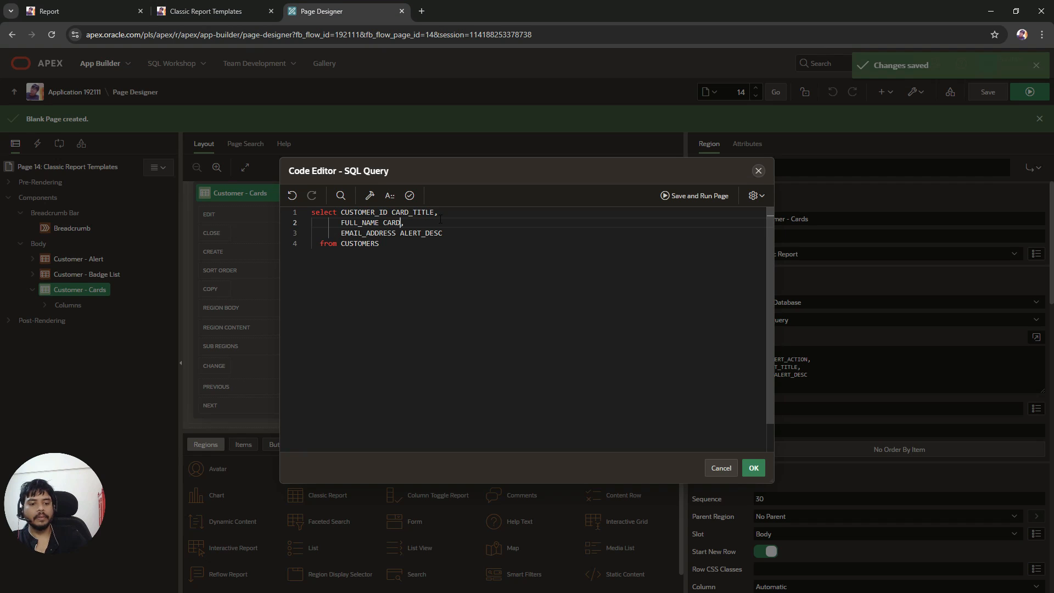
type("_TEXT")
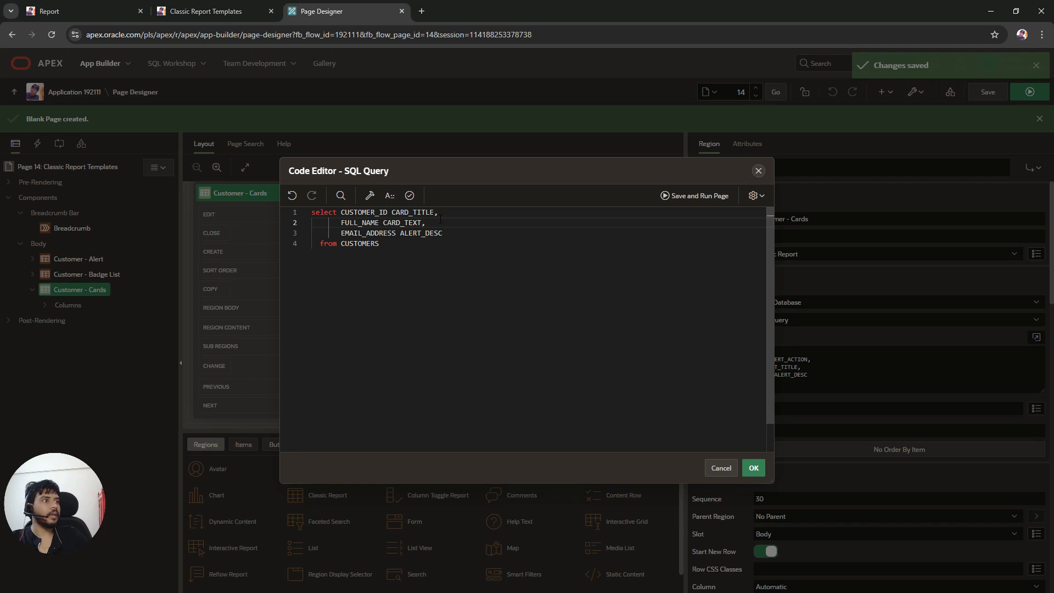
Step: Rename the EMAIL_ADDRESS alias to CARD_SUBTEXT, validate the query and apply it
left_click(260, 7)
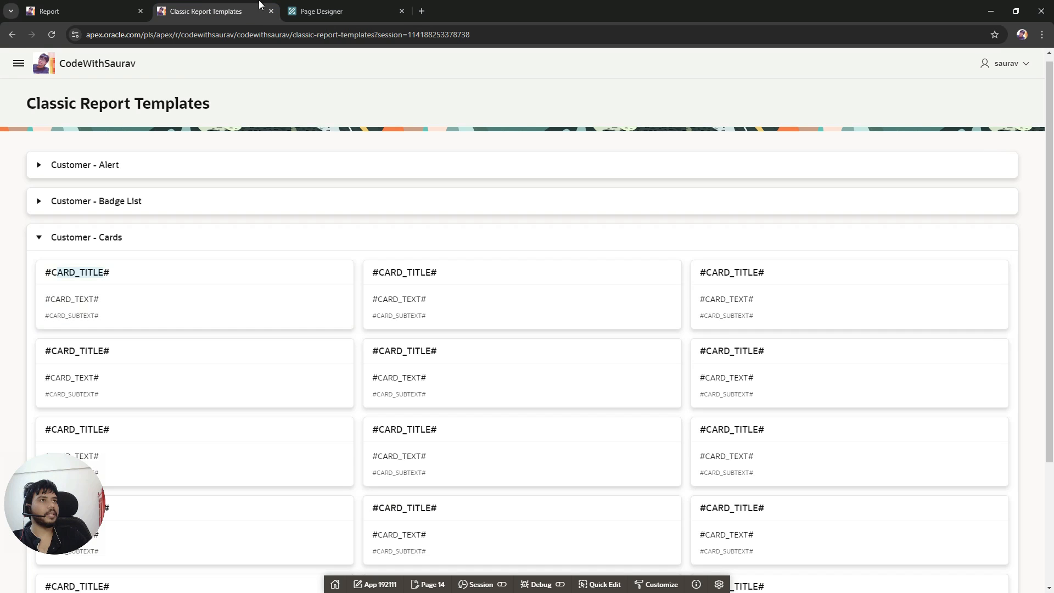
left_click(322, 11)
double_click(435, 233)
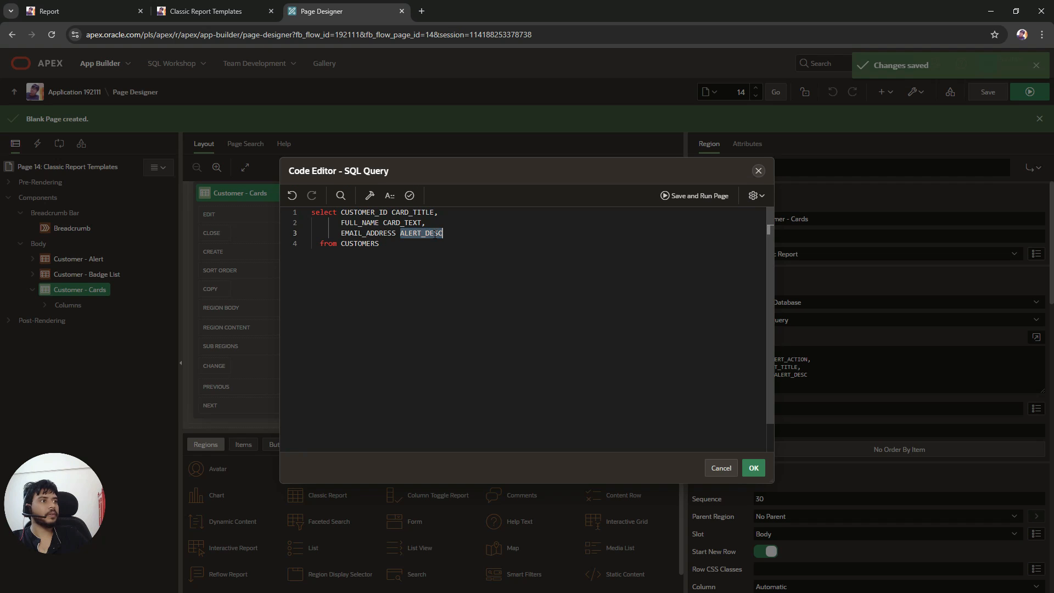
type("CARD_SUBTEX")
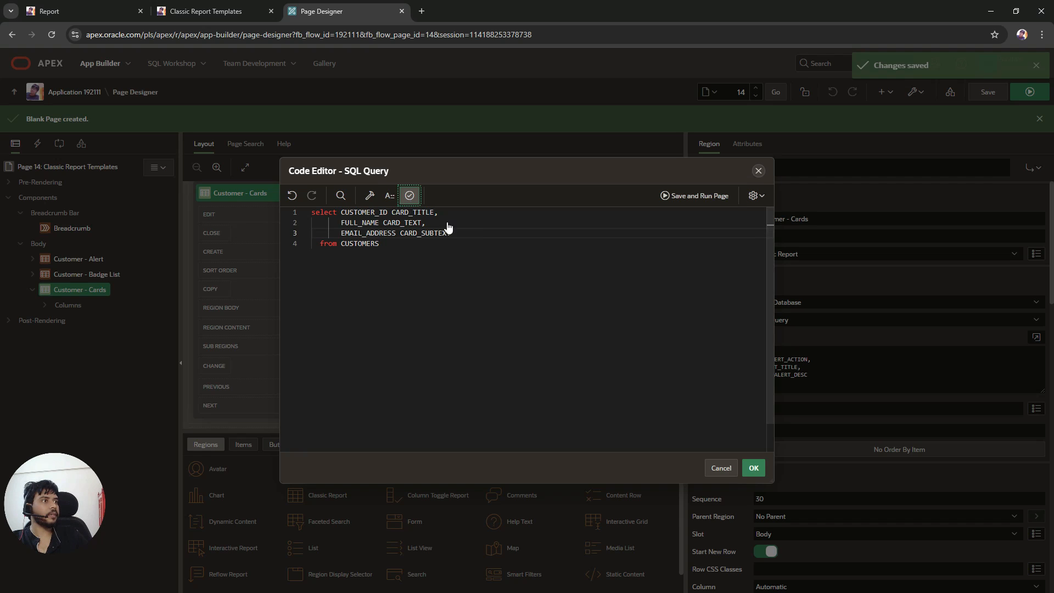
left_click(410, 195)
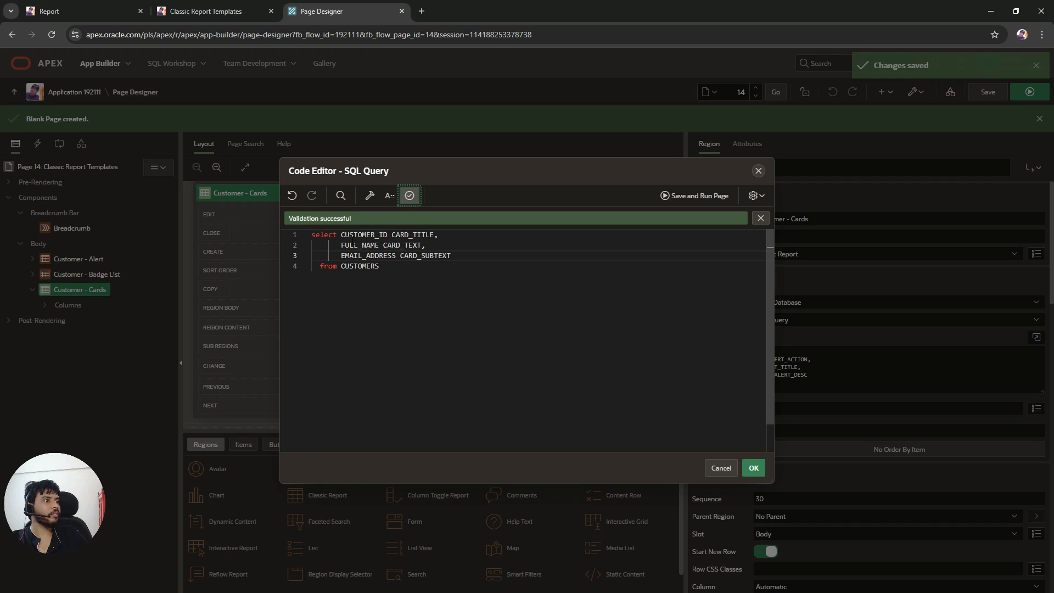
left_click(754, 468)
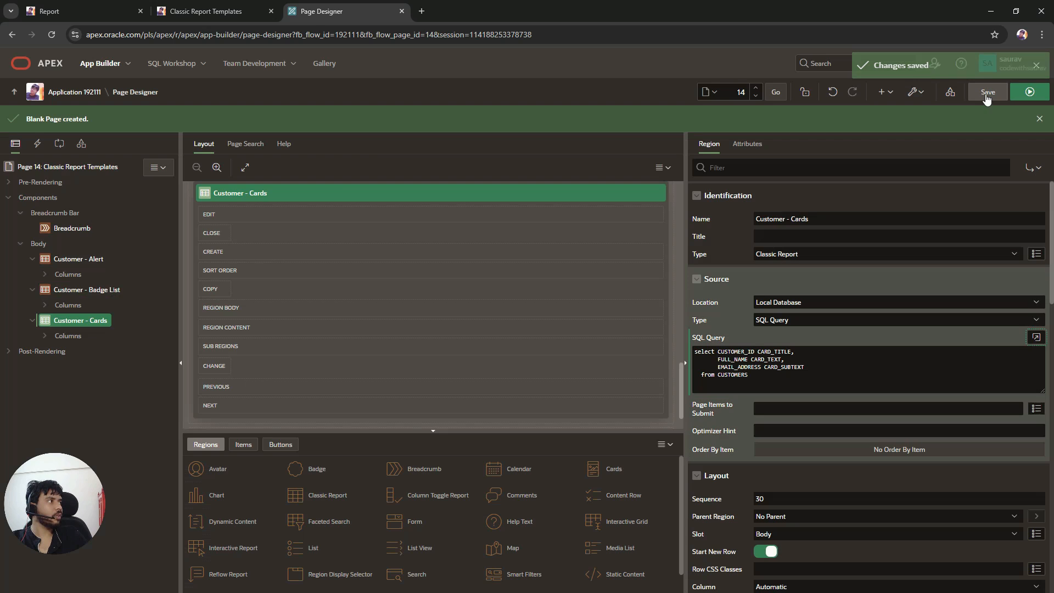
Step: Run the page and expand the Customer - Cards region to review the populated cards
left_click(1028, 98)
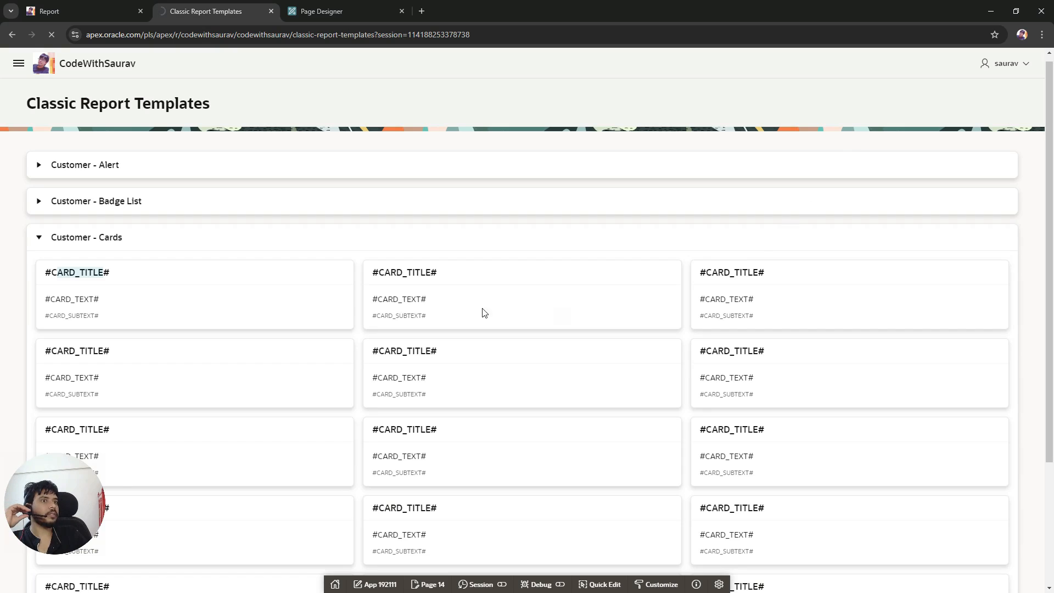
left_click(39, 244)
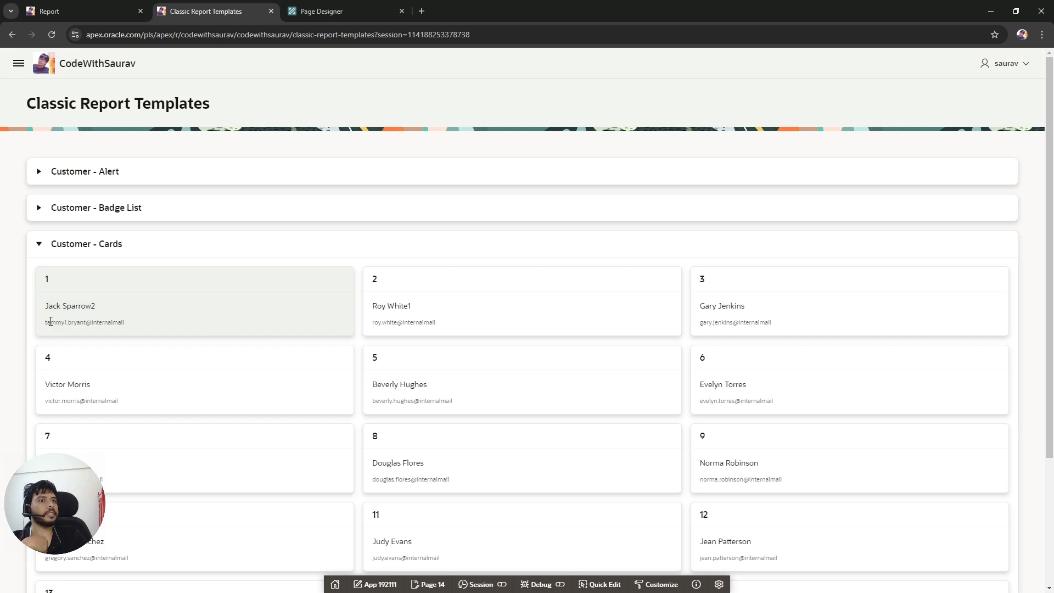
left_click_drag(51, 322, 113, 322)
scroll(363, 412, "down", 3)
scroll(362, 412, "up", 3)
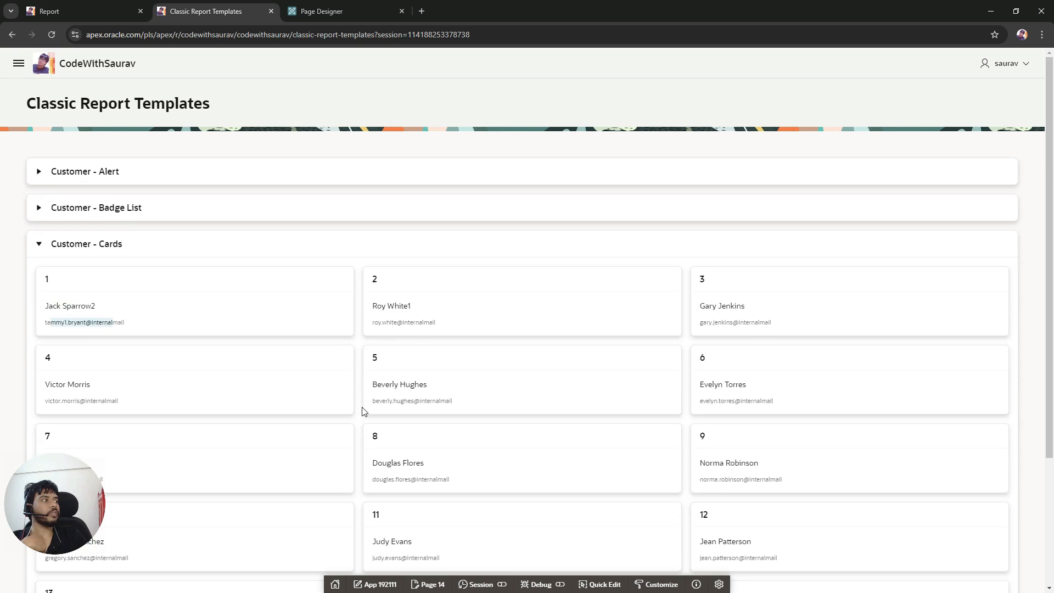
scroll(598, 386, "down", 3)
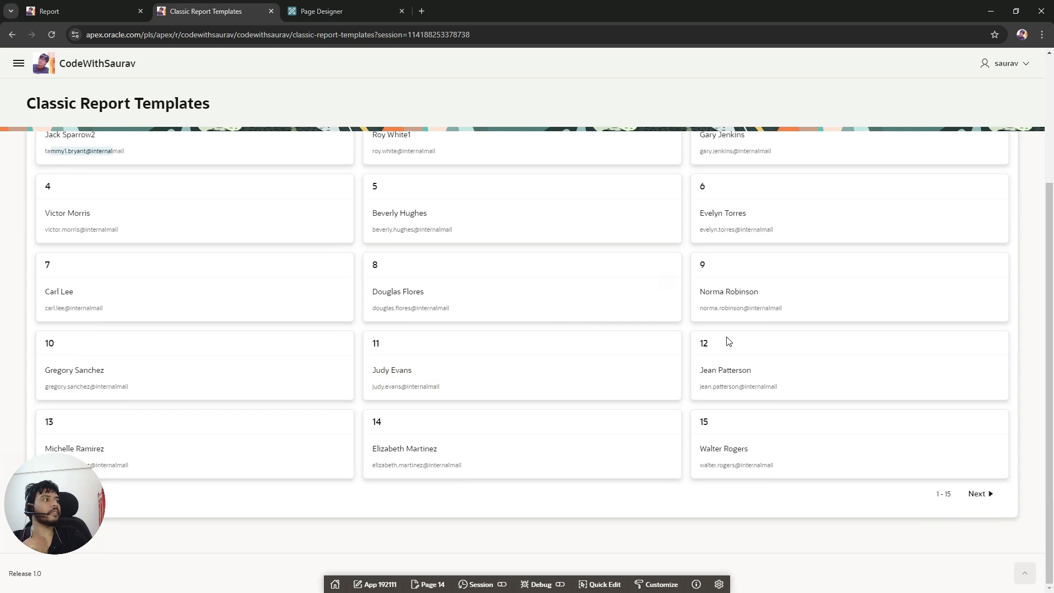
scroll(724, 341, "up", 3)
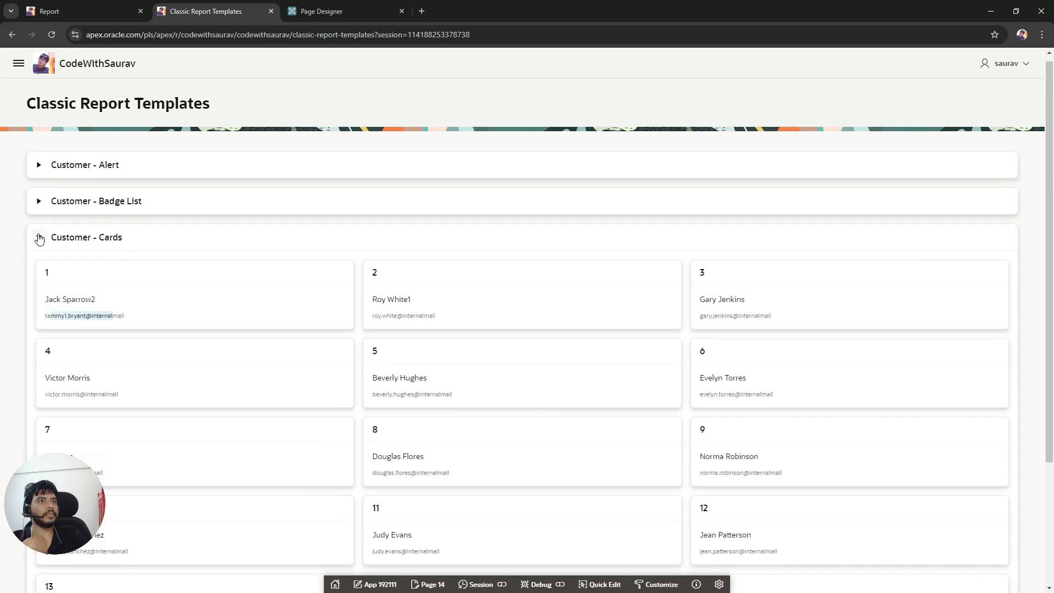
left_click(39, 237)
Step: Duplicate the Customer - Cards region in the page tree
left_click(362, 11)
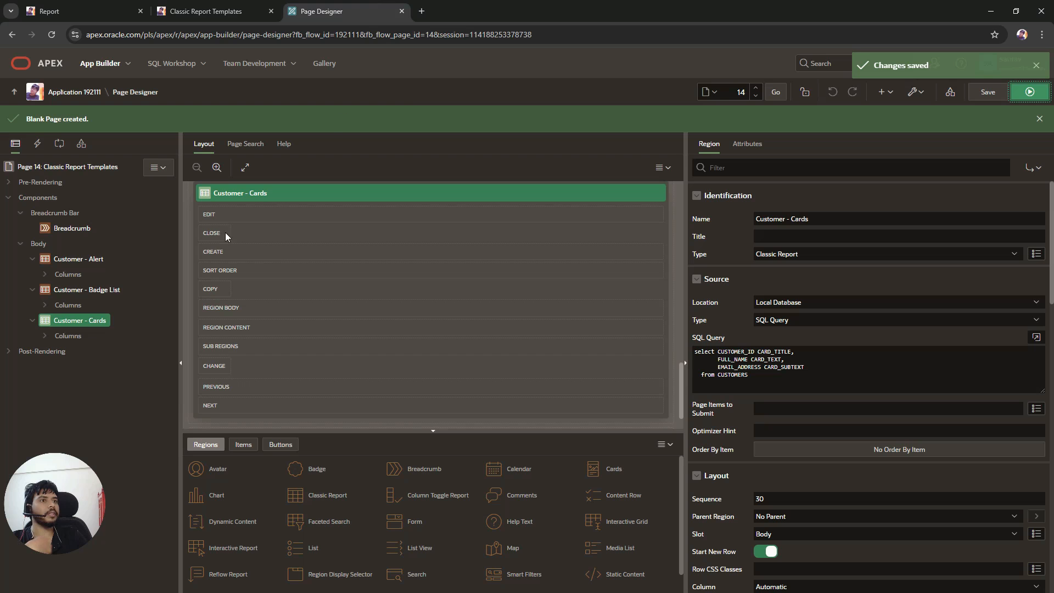
left_click(32, 289)
left_click(32, 259)
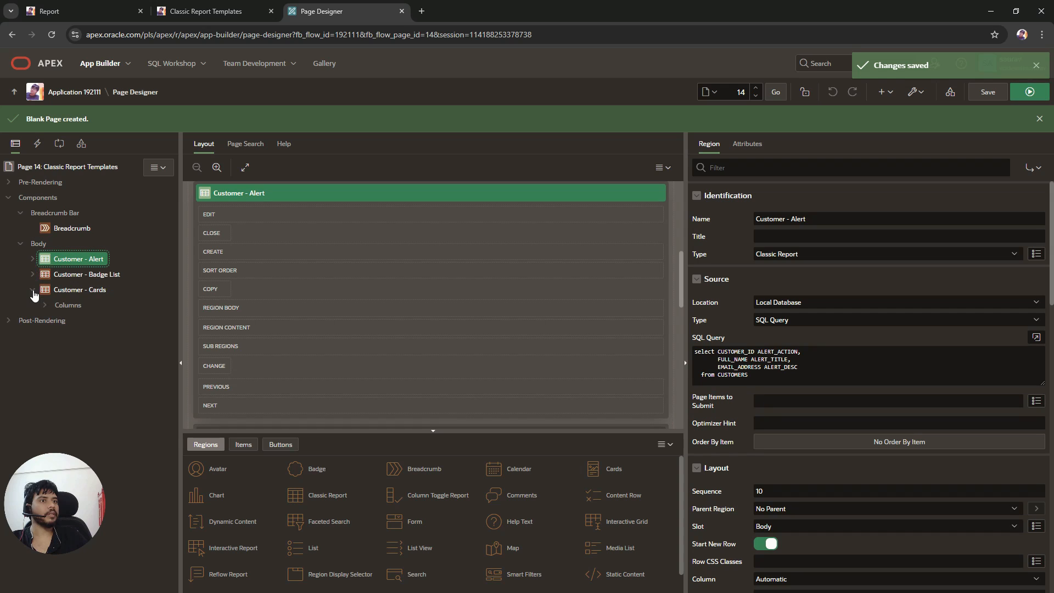
left_click(33, 291)
right_click(78, 290)
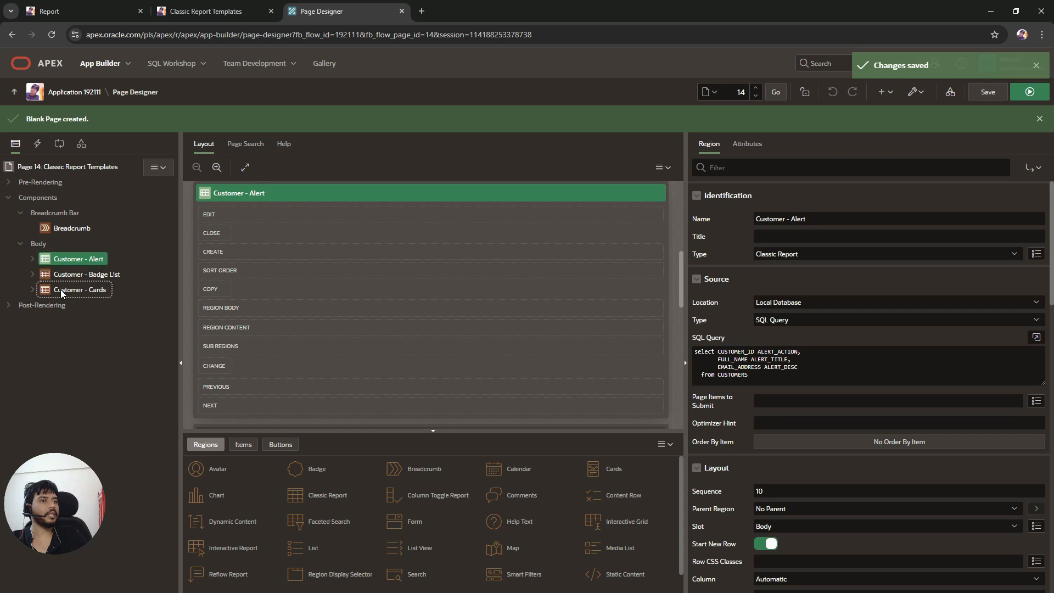
left_click(116, 304)
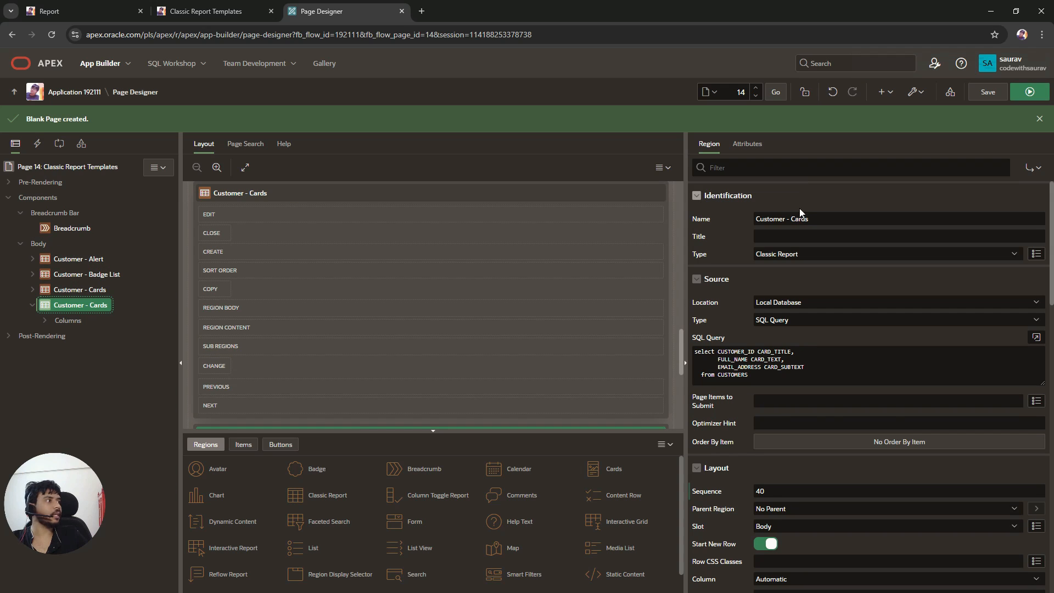
Step: Set the duplicated region's template to Search Results
left_click(747, 143)
left_click(849, 311)
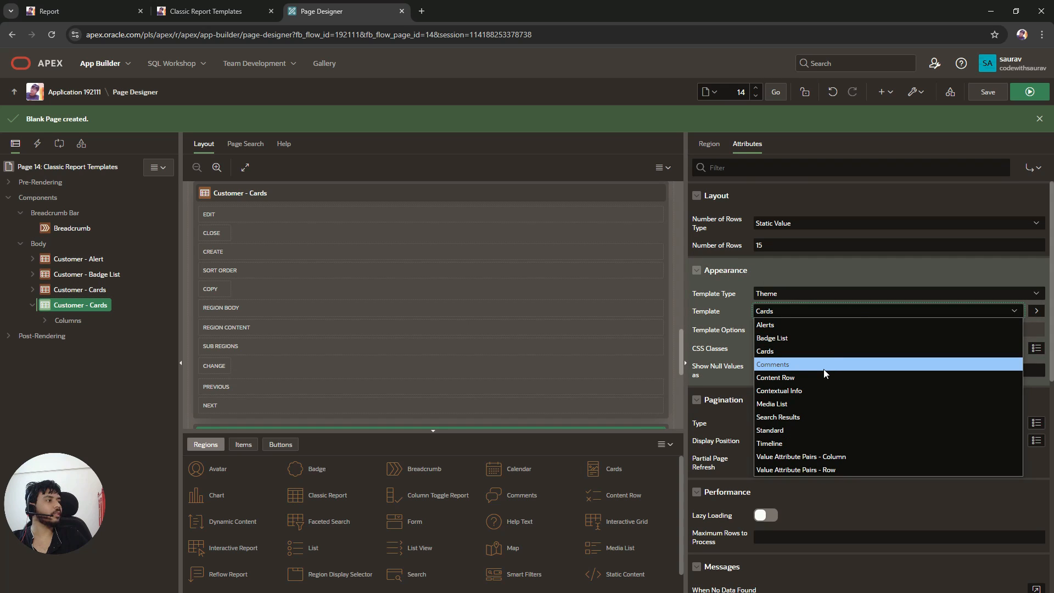
left_click(825, 416)
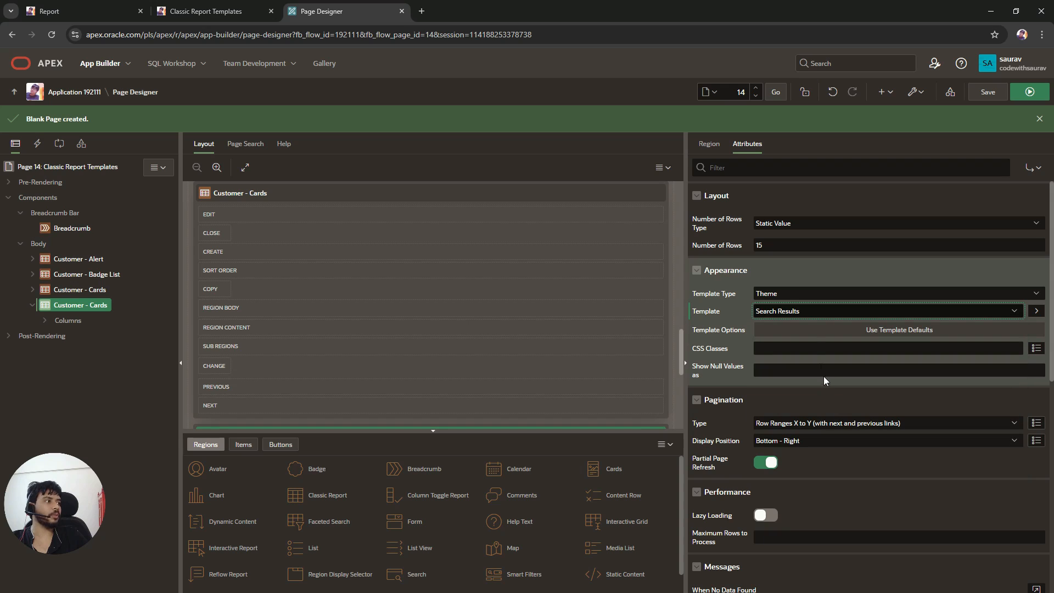
Step: Change the duplicated region's template to Comments, then save and run the page
left_click(805, 309)
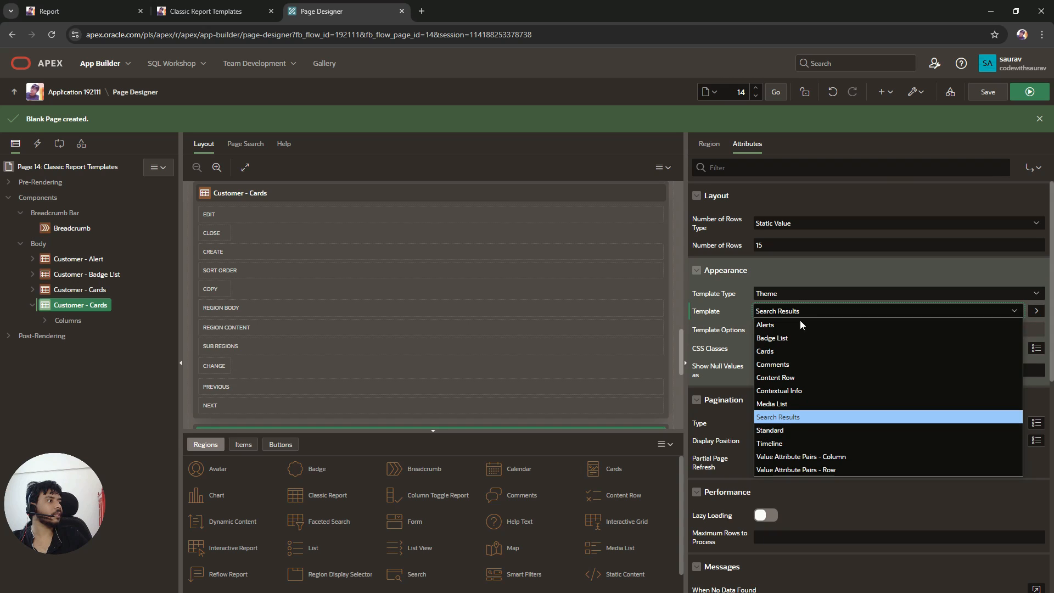
left_click(796, 365)
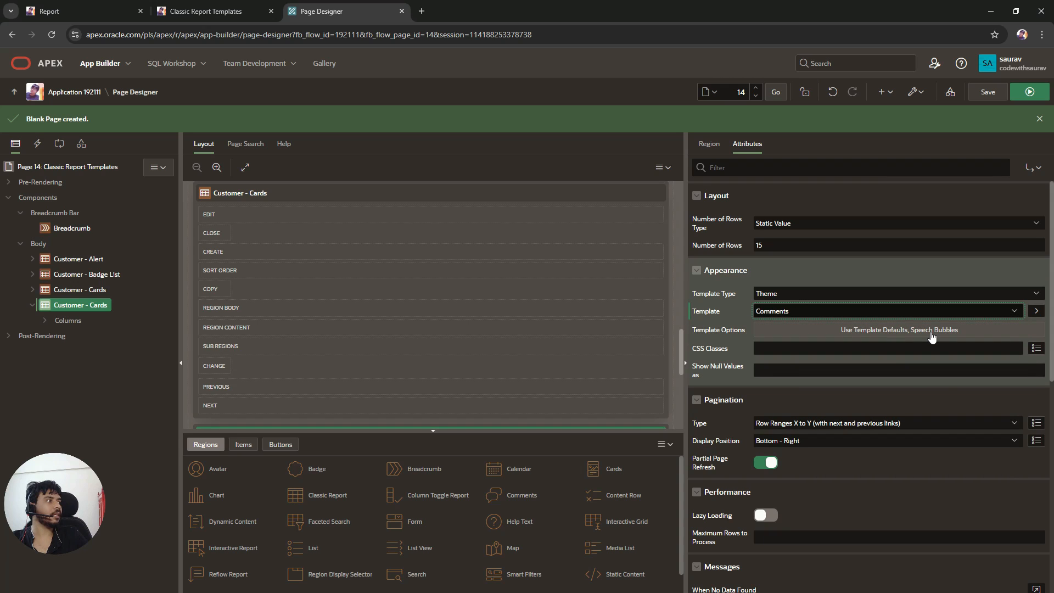
left_click(977, 93)
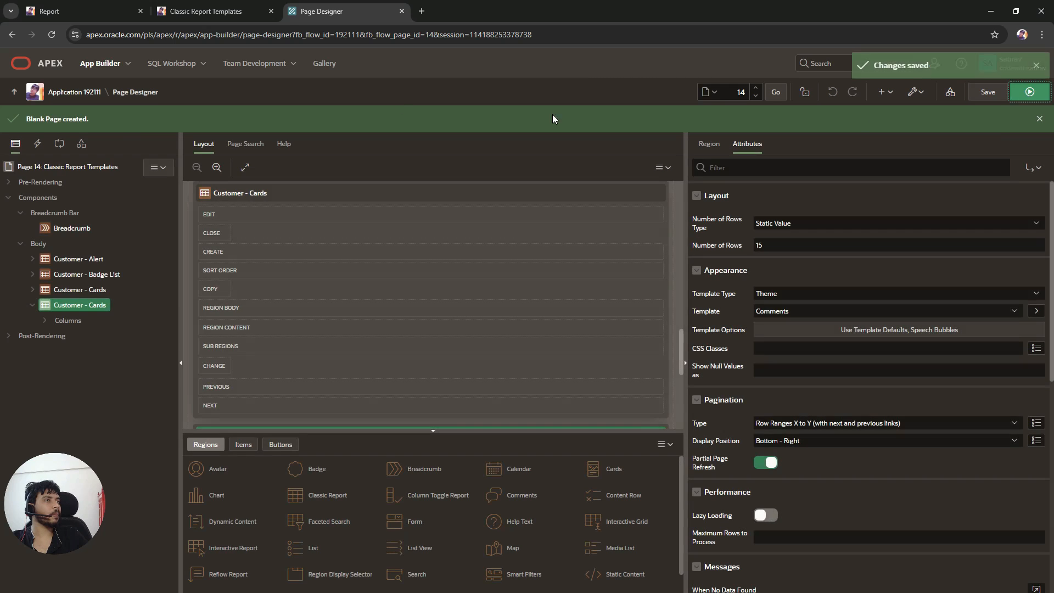
left_click(1029, 96)
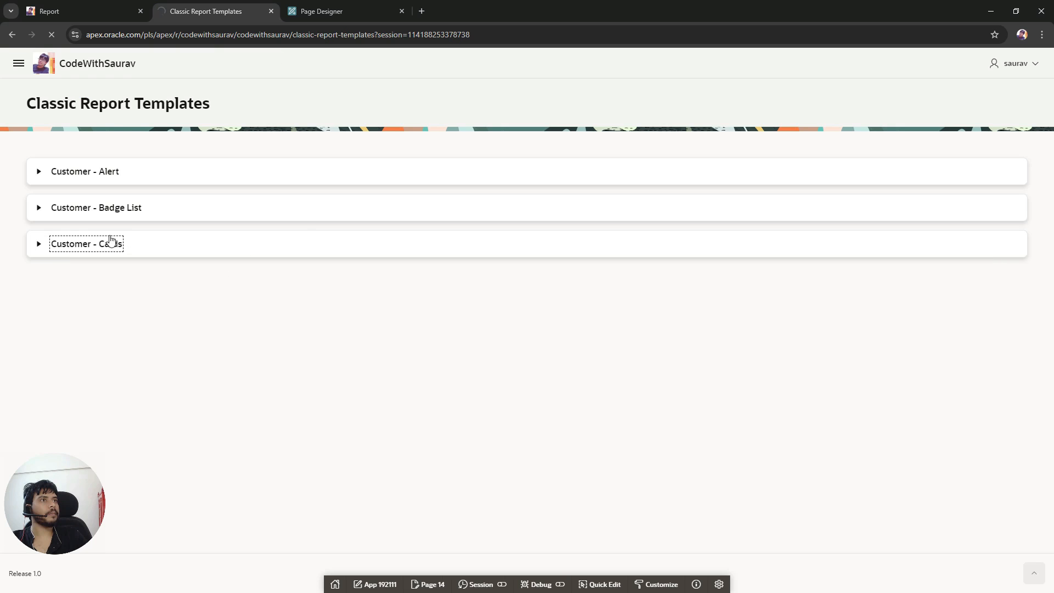
Step: Expand the second Customer - Cards region and examine the Comments template's substitution placeholders
left_click(49, 283)
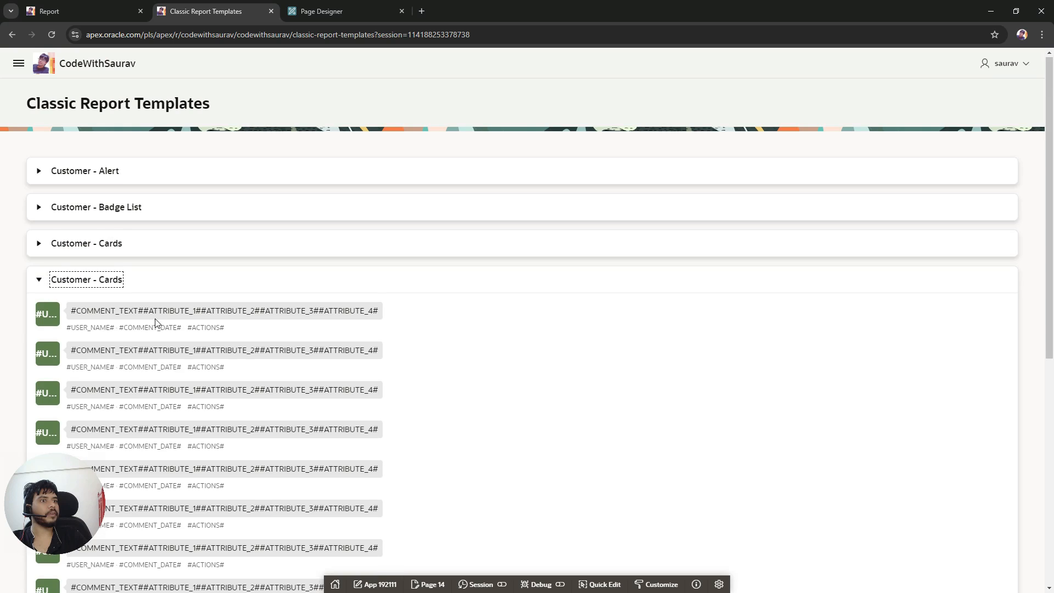
scroll(156, 322, "down", 1)
left_click_drag(125, 257, 364, 257)
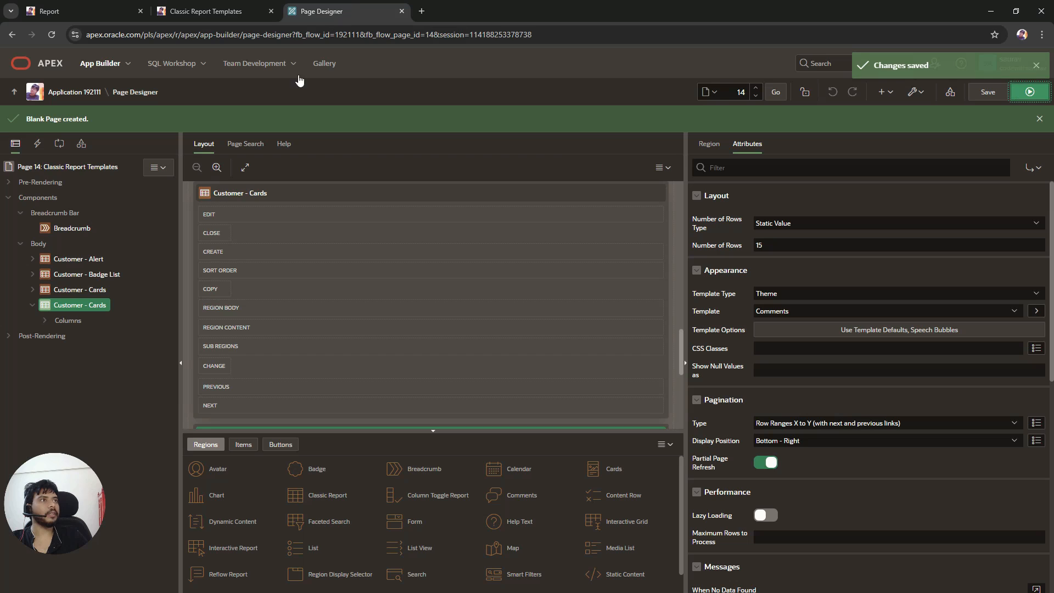
Step: Rename the duplicated region to Customer - Comments
left_click(321, 11)
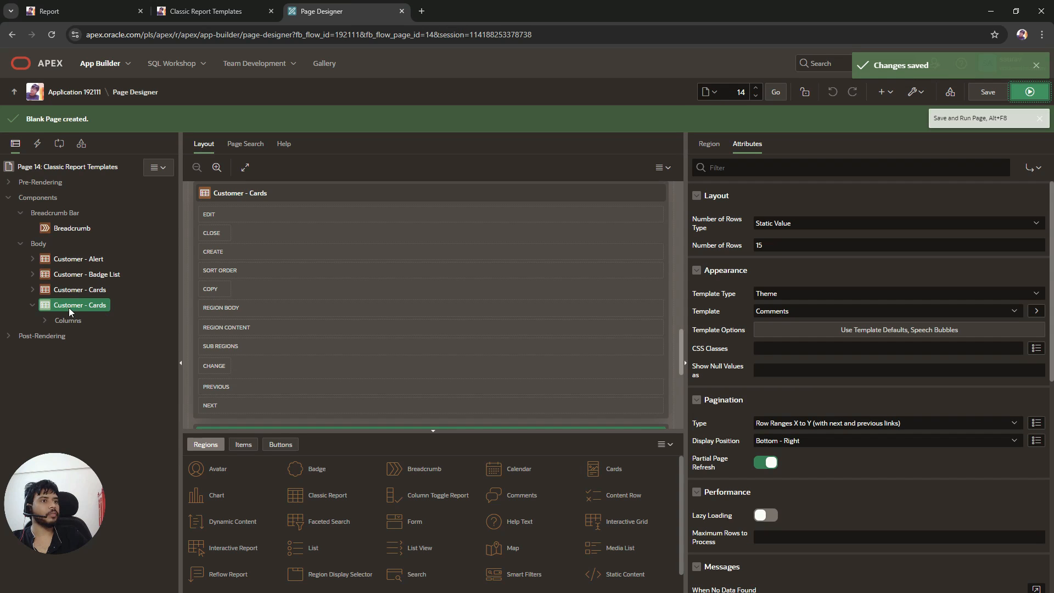
left_click(708, 144)
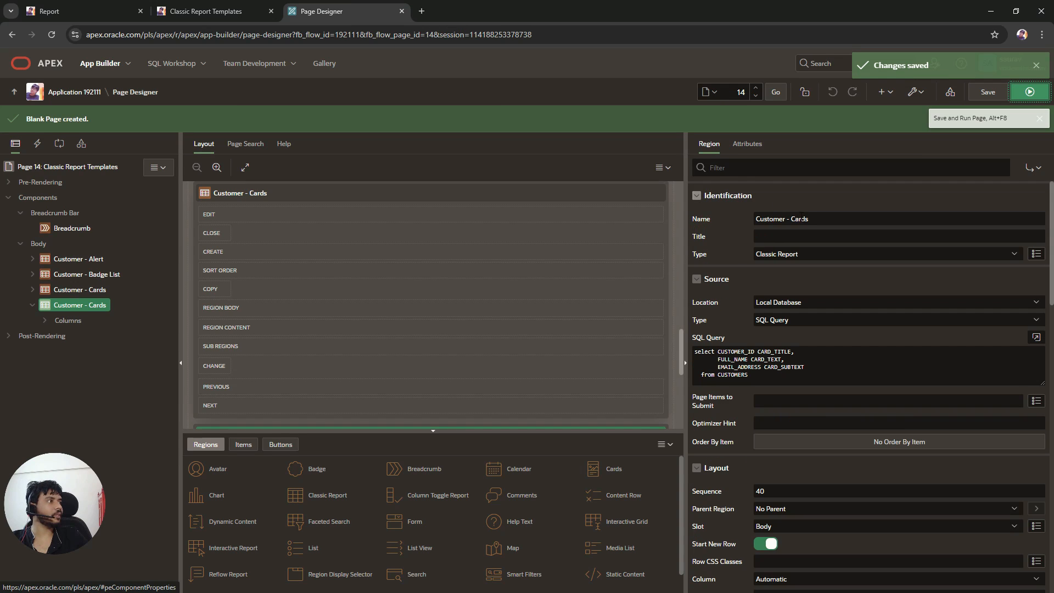
double_click(800, 218)
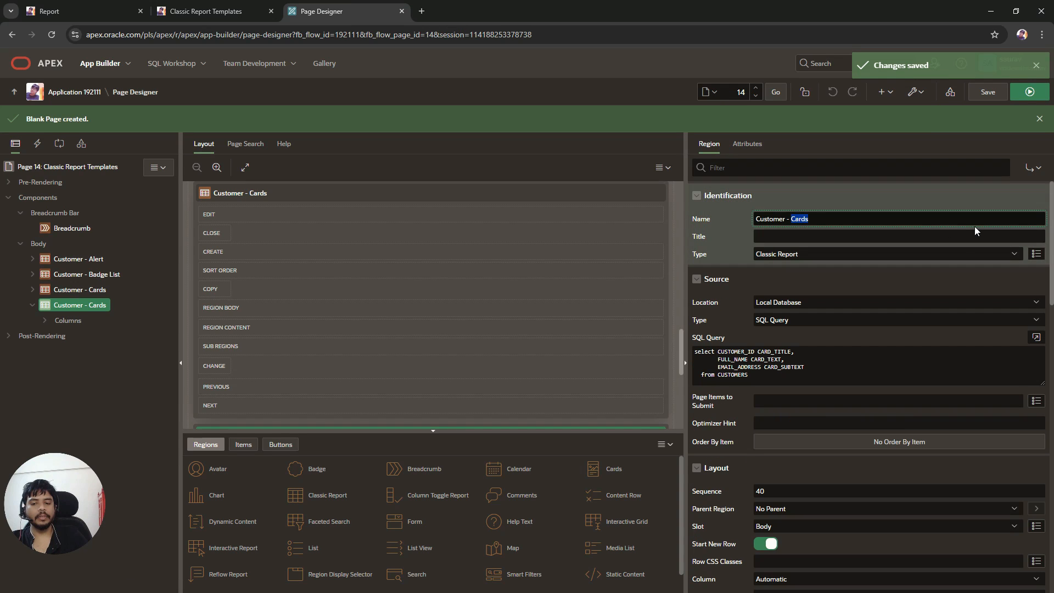
type("Comments")
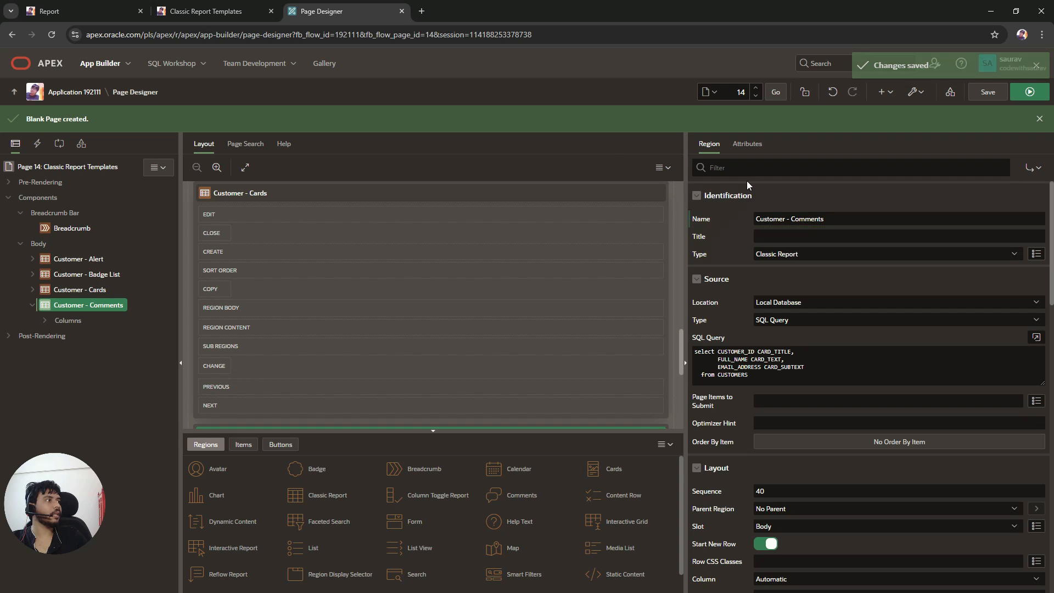
Step: Copy the COMMENT_TEXT placeholder from the running page and paste it over the CARD_TEXT alias in the region's SQL query
left_click(206, 11)
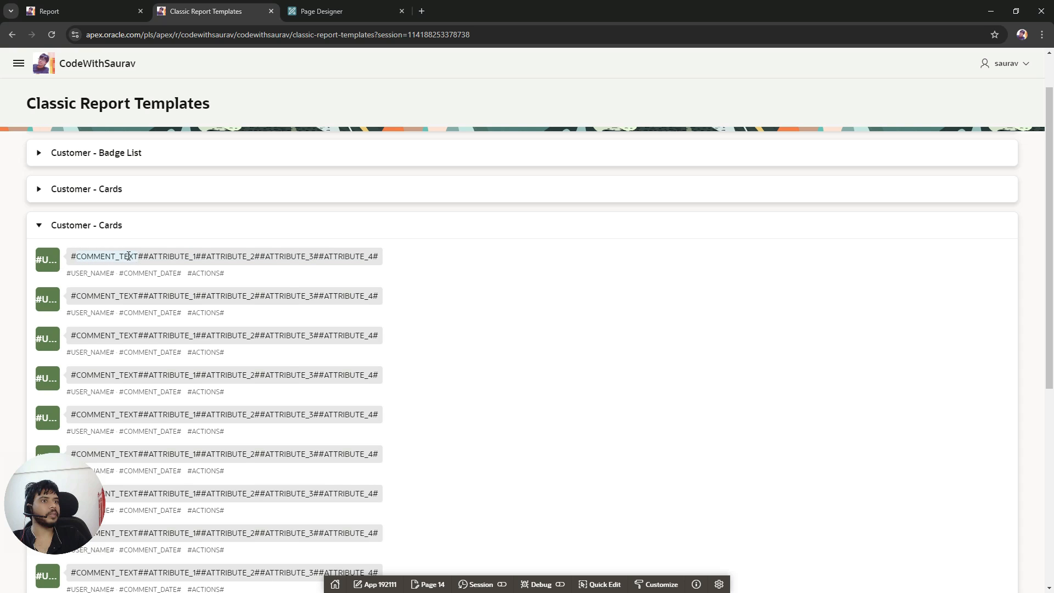
right_click(128, 256)
left_click(146, 266)
left_click(321, 11)
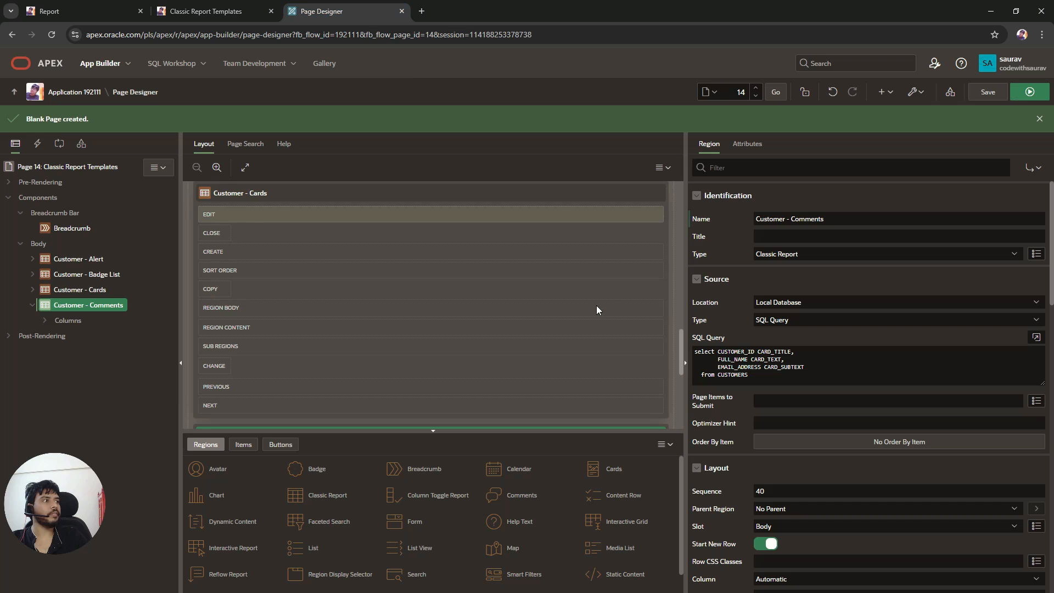
left_click(1036, 337)
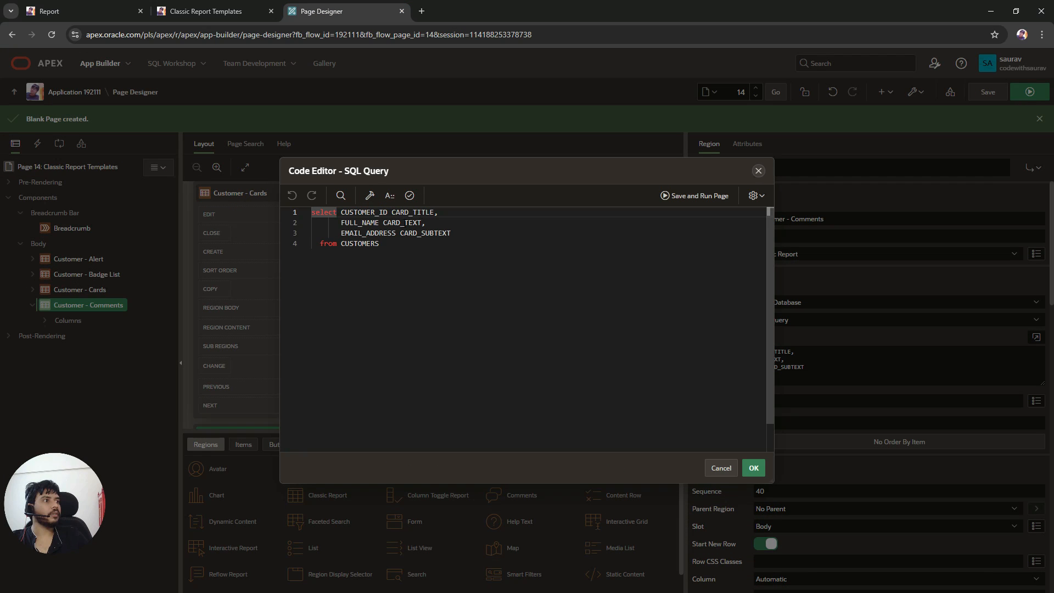
double_click(410, 222)
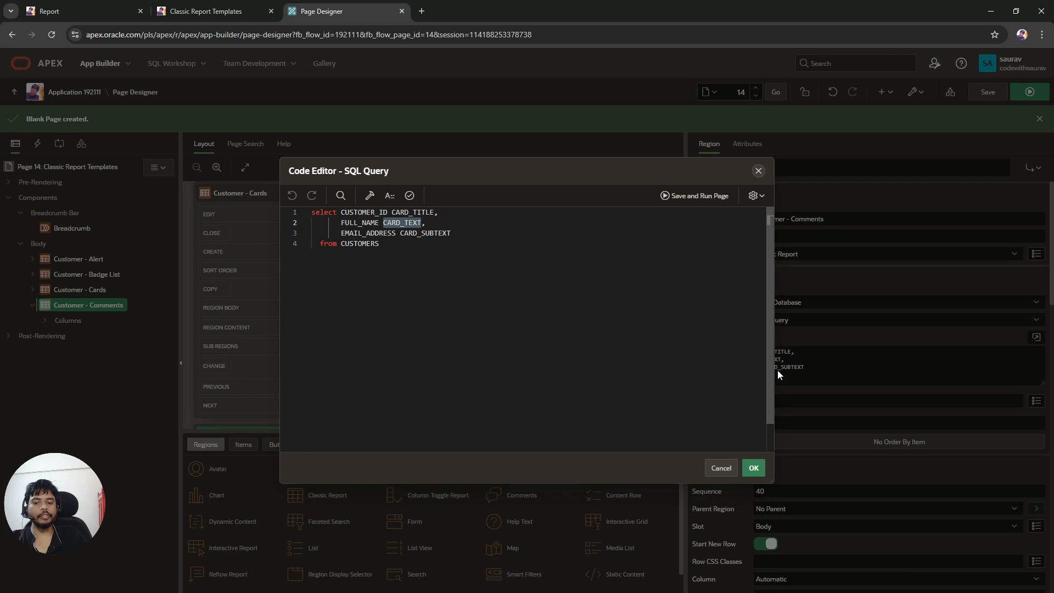
key("ctrl+v")
Step: Copy the USER_NAME placeholder and paste it over the CARD_SUBTEXT alias in the query
left_click(179, 21)
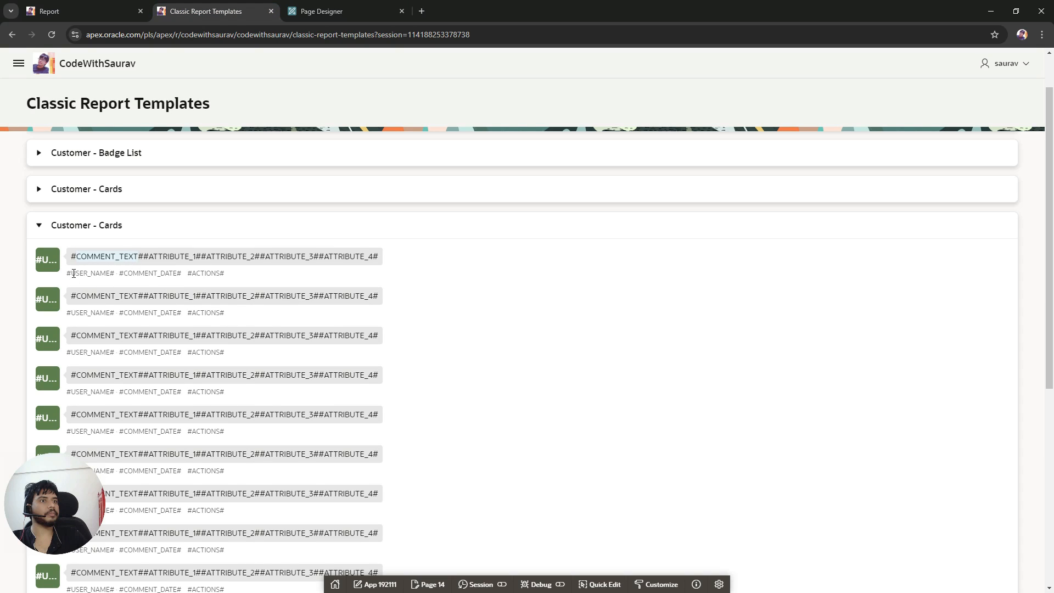
left_click_drag(73, 273, 106, 272)
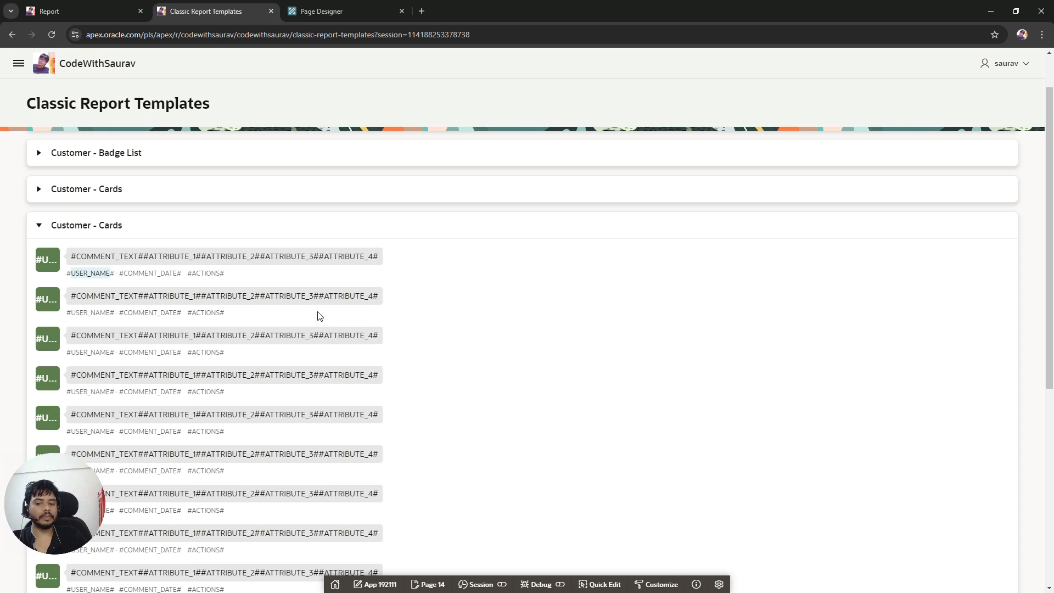
left_click(321, 11)
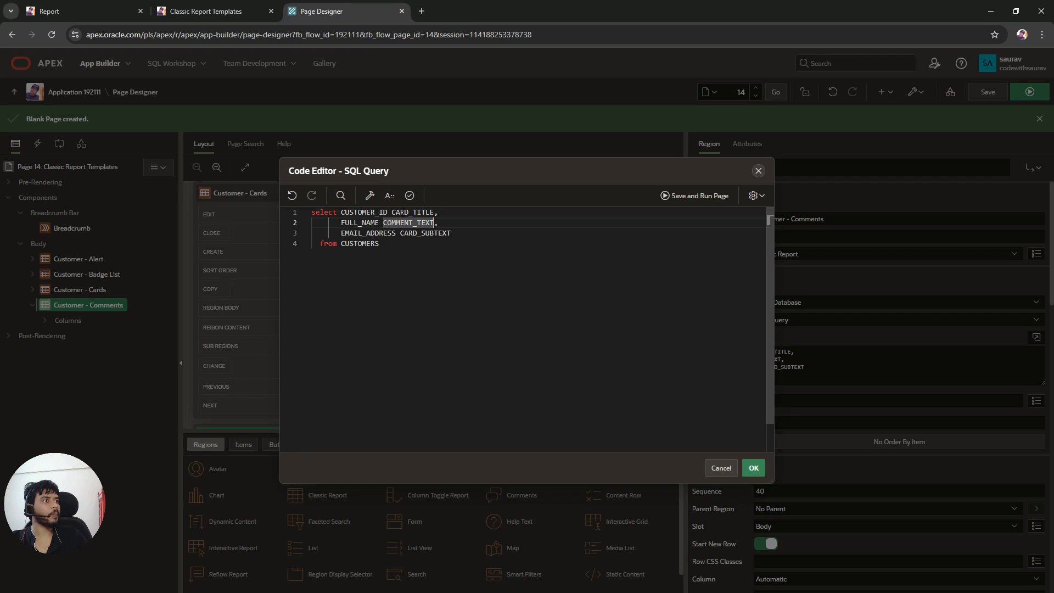
double_click(421, 233)
key("ctrl+v")
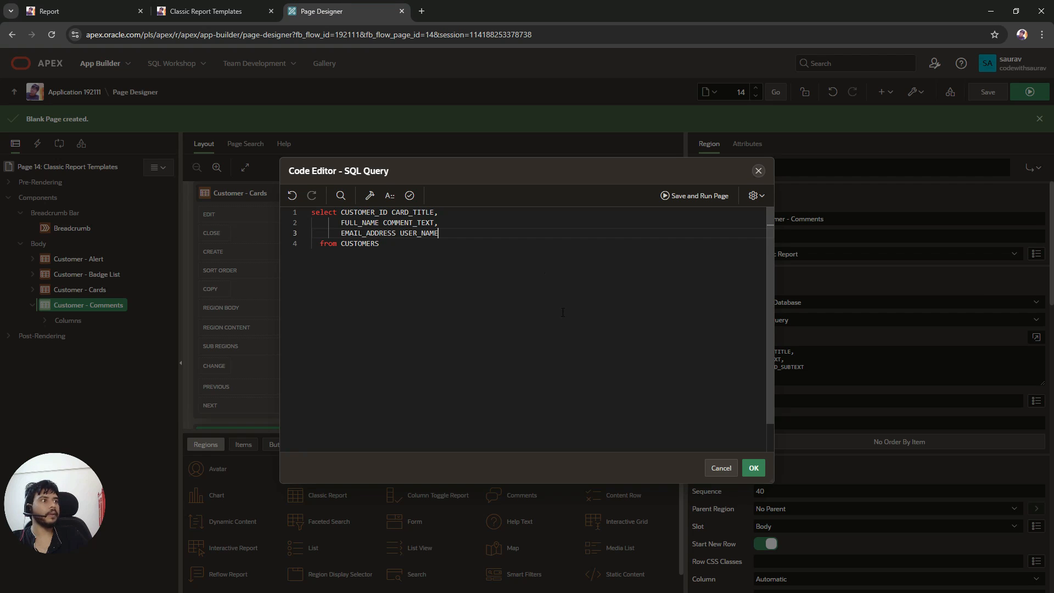
Step: Replace the CARD_TITLE alias with USER_ICON using the copied placeholder, tidy it, and apply the query
left_click(213, 17)
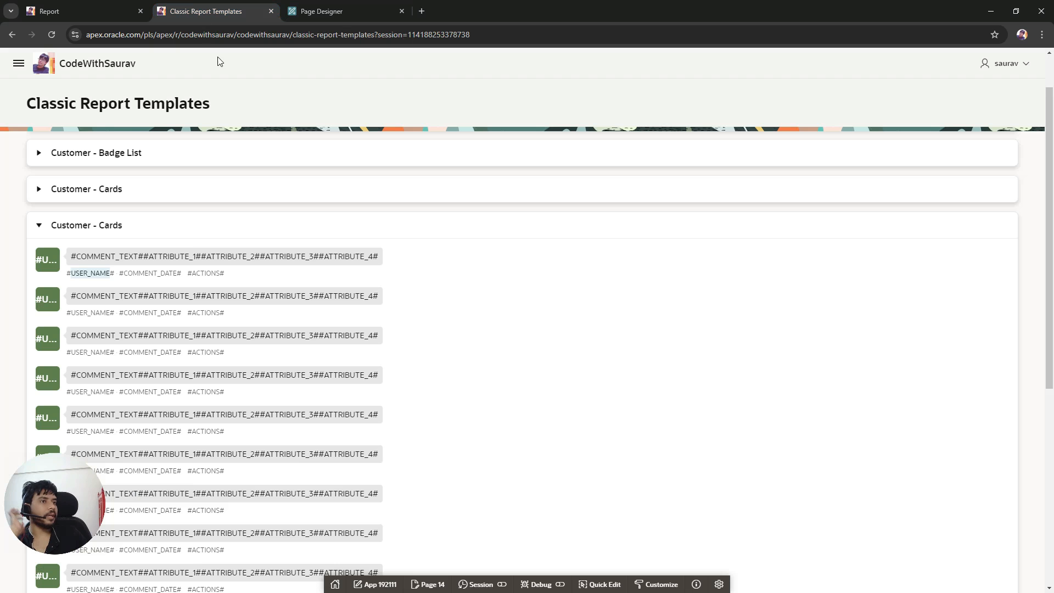
triple_click(48, 258)
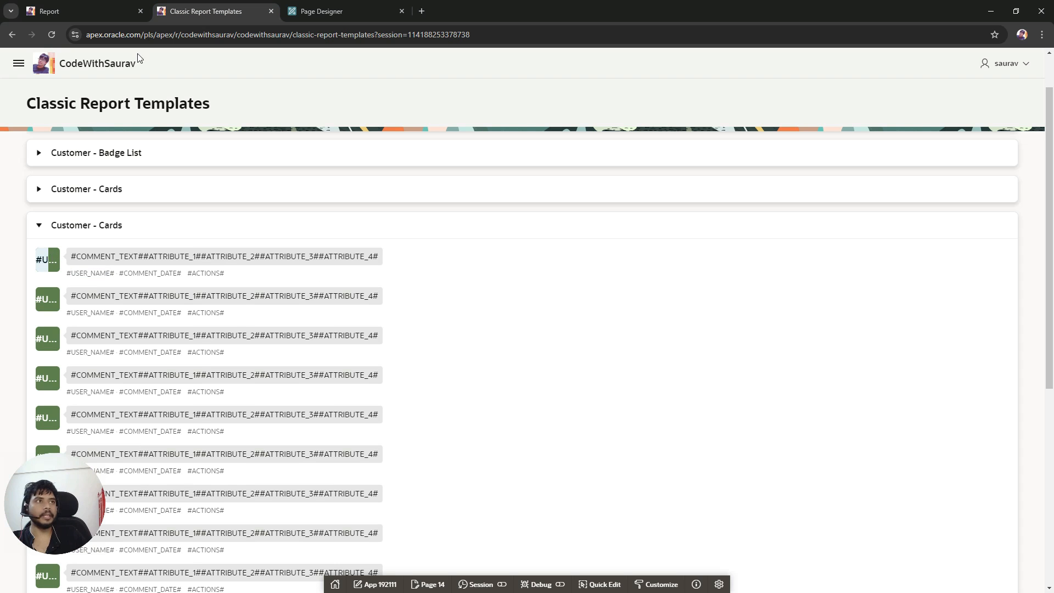
left_click(322, 11)
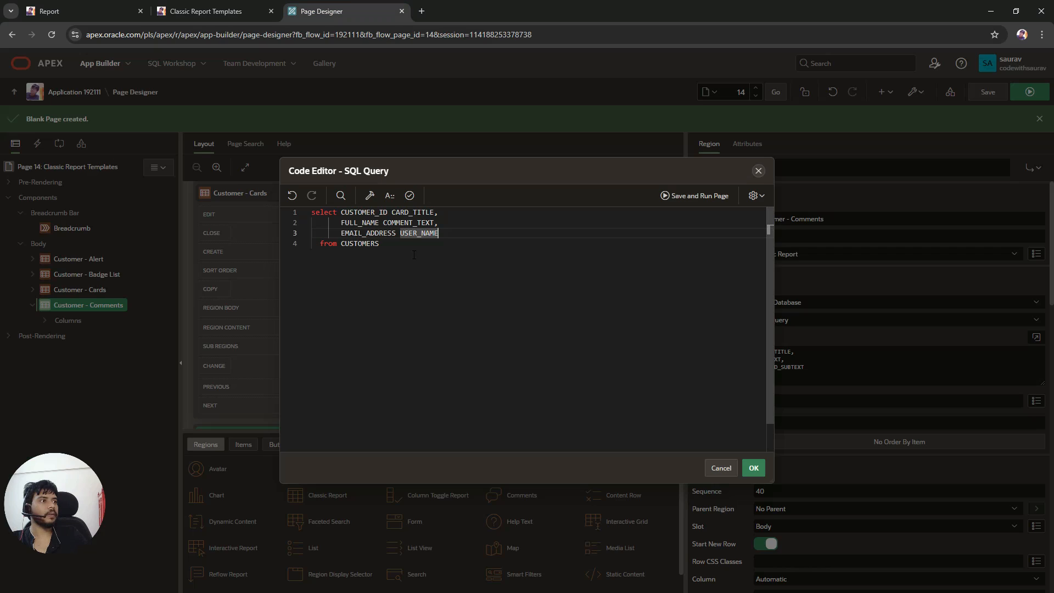
double_click(411, 212)
type("#USER_ICON#")
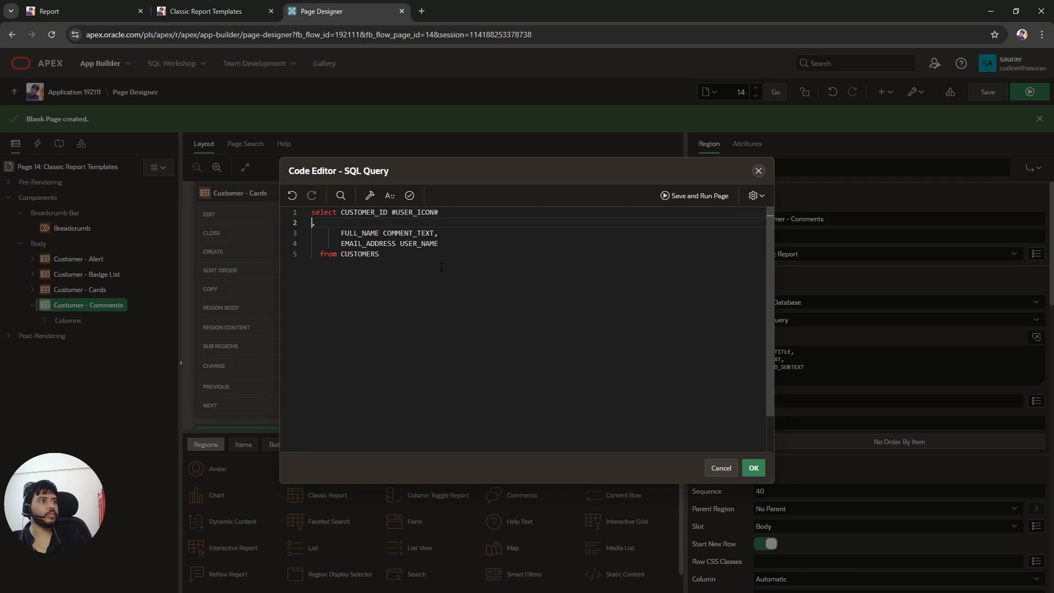
key("BackSpace")
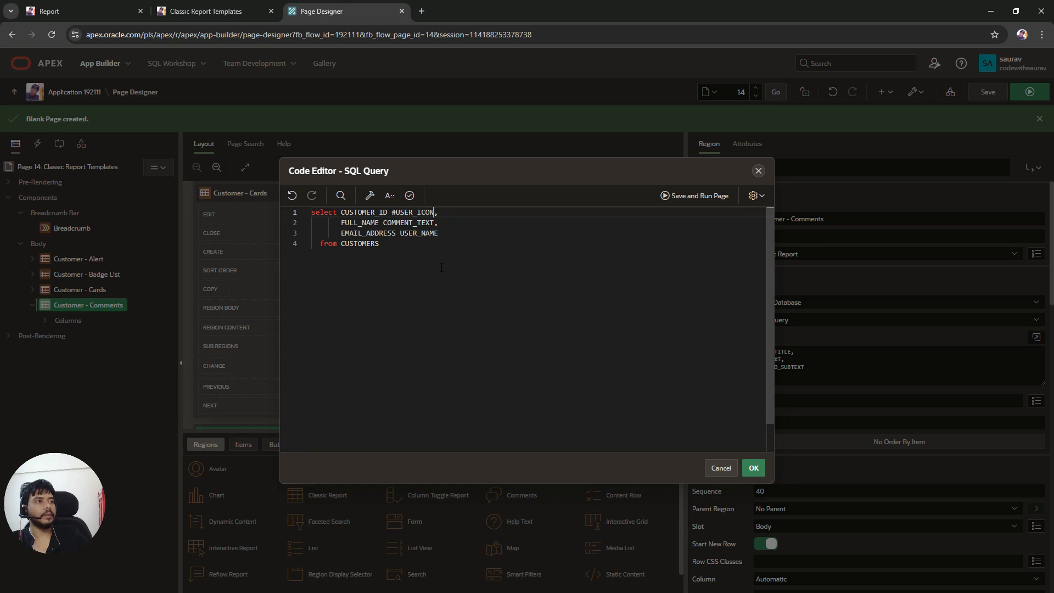
key("Left")
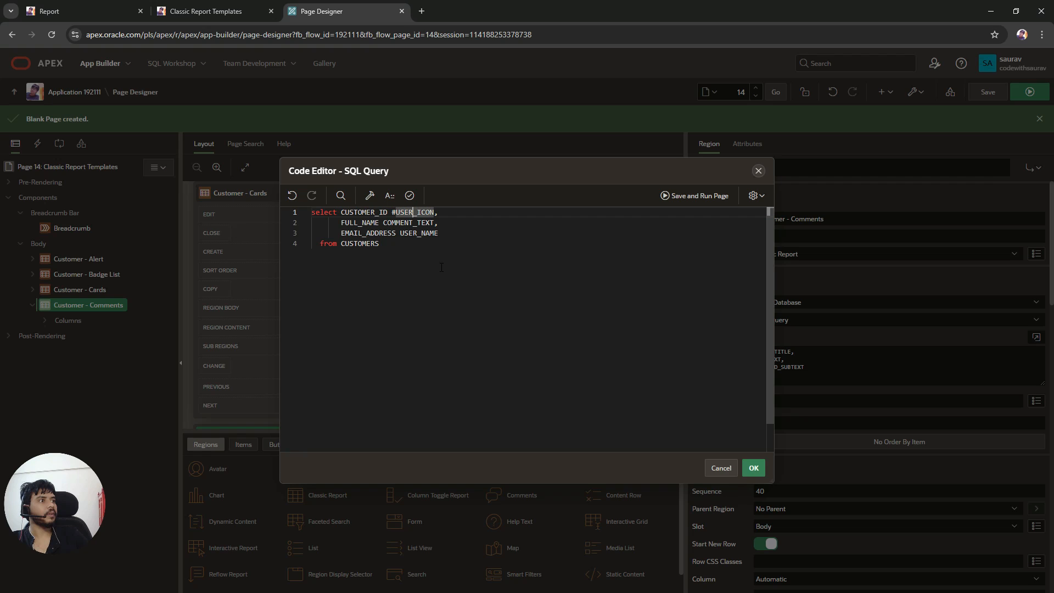
key("BackSpace")
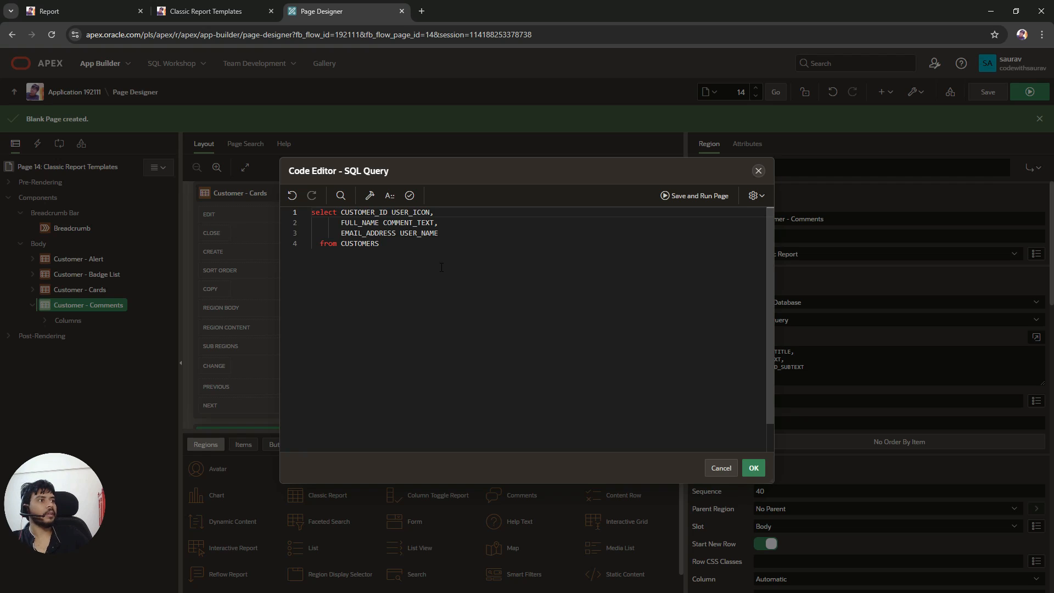
left_click(753, 468)
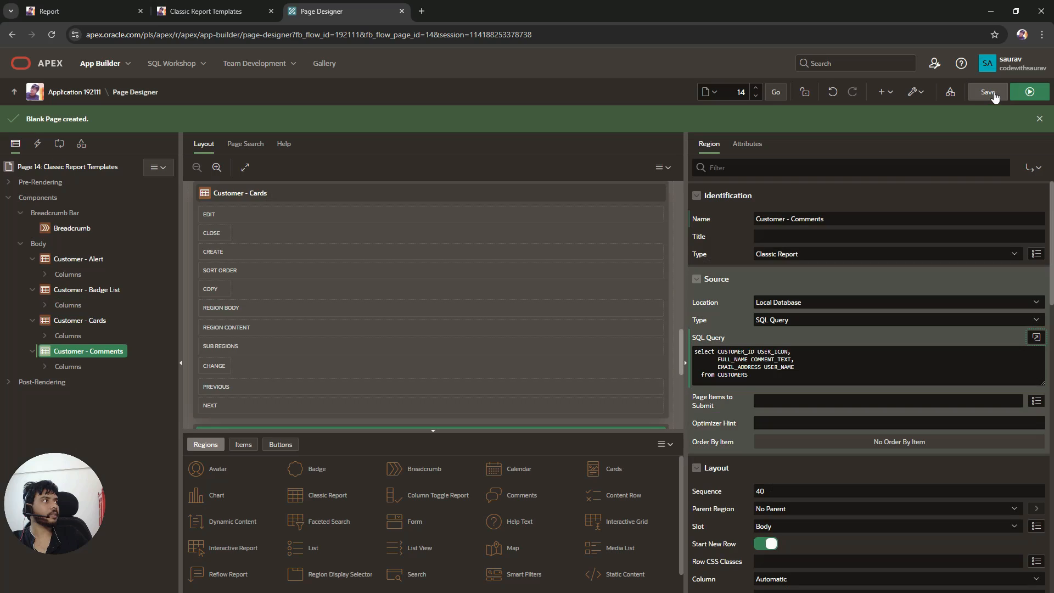
Step: Save the page, reload the running page and expand the Customer - Comments region
left_click(992, 93)
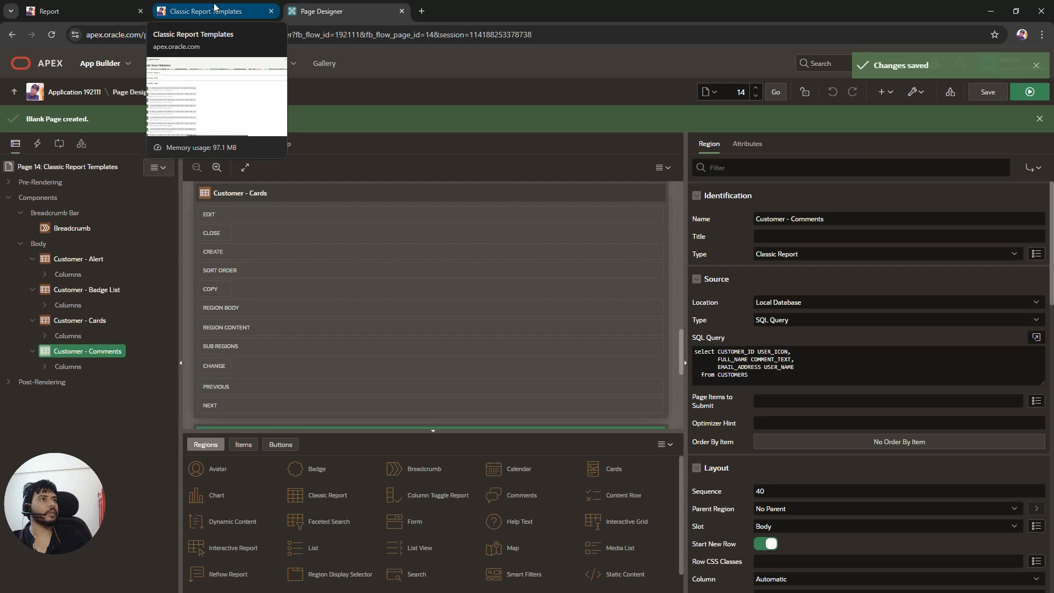
left_click(214, 8)
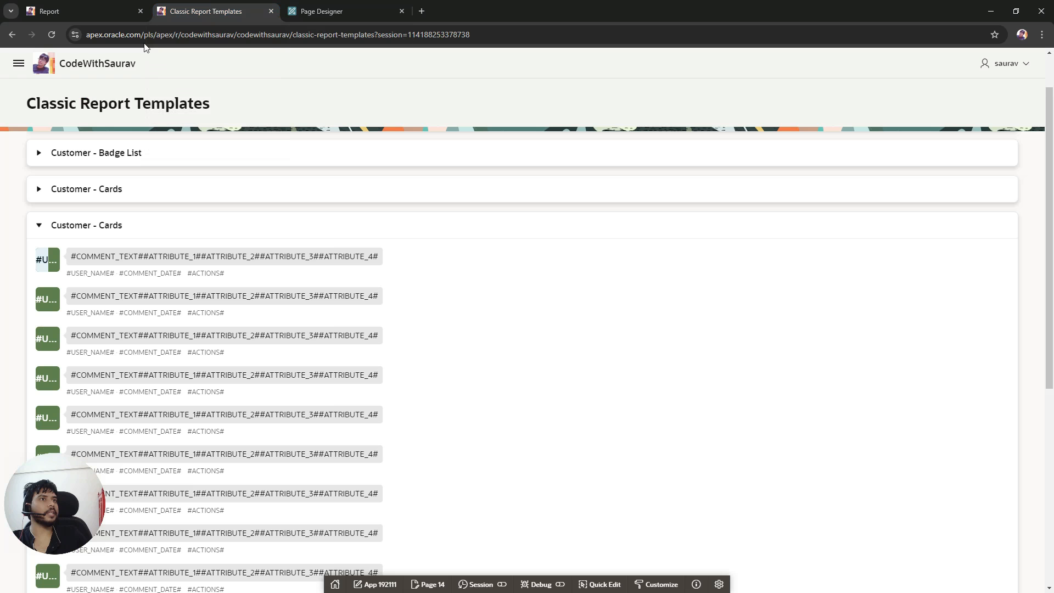
key("F5")
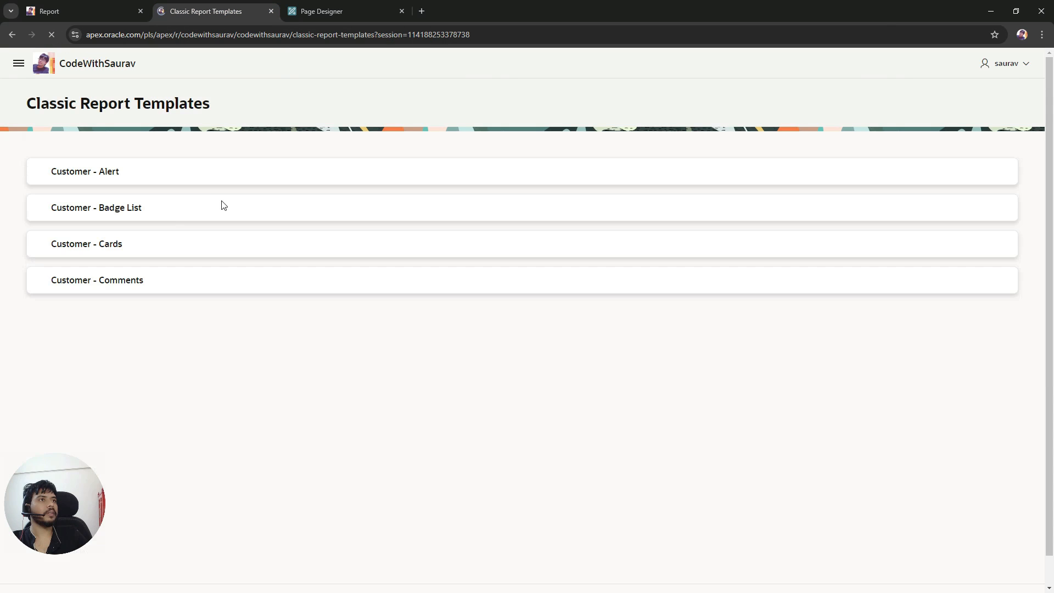
left_click(39, 281)
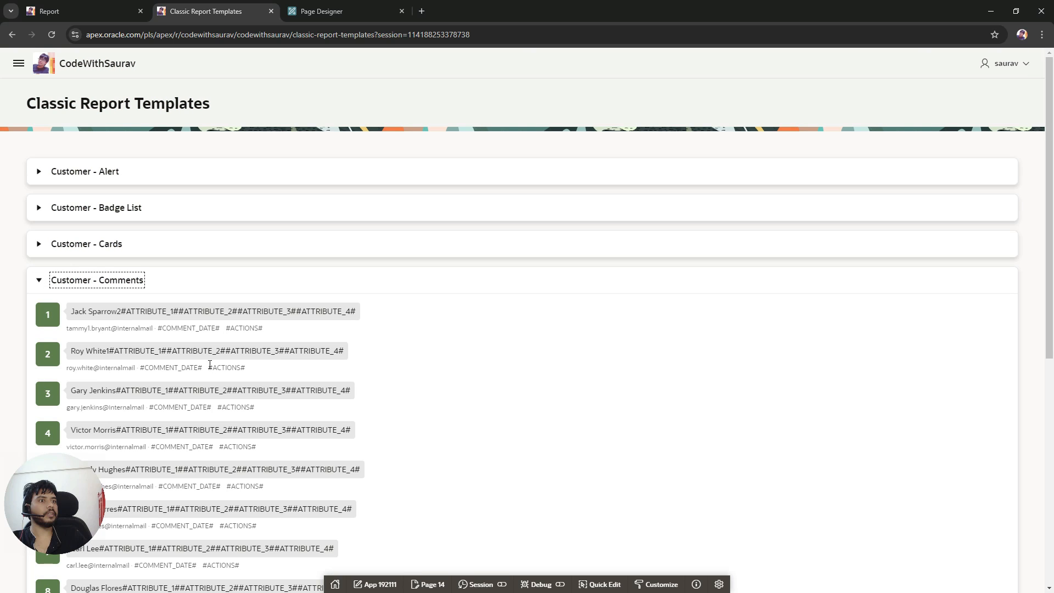
Step: Review the Customer - Comments entries and copy the ATTRIBUTE placeholders from the first comment
left_click_drag(73, 313, 100, 315)
left_click_drag(55, 314, 147, 328)
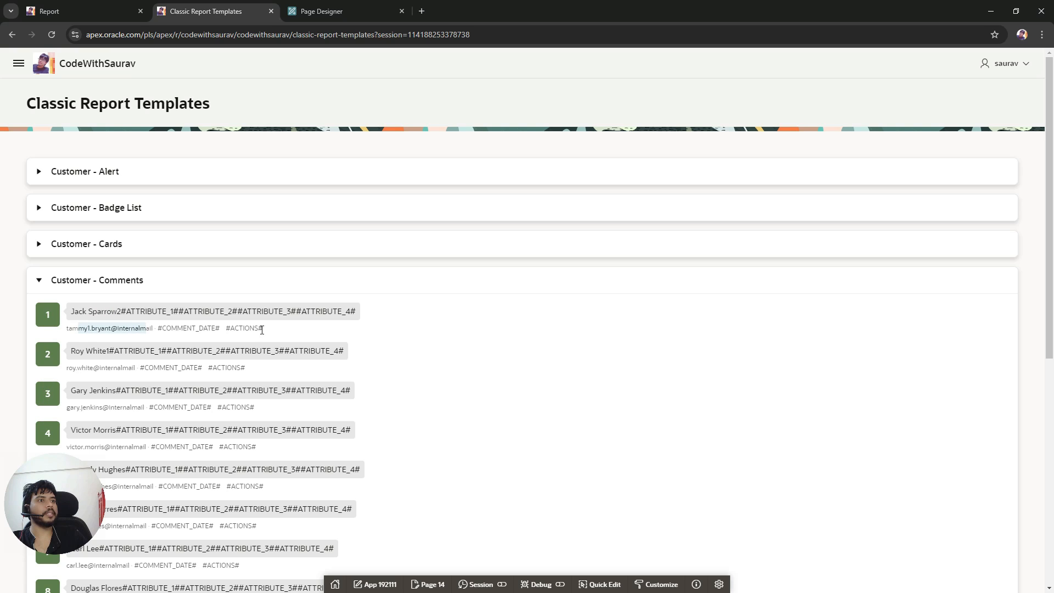
left_click(491, 343)
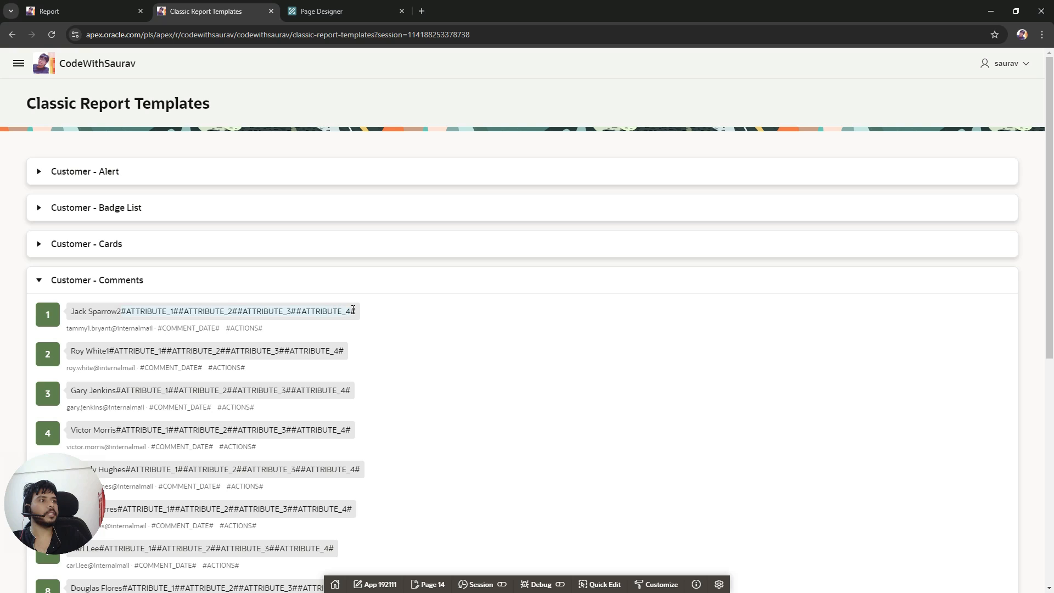
right_click(349, 313)
left_click(375, 324)
Step: Open the Customer - Comments SQL query and add a new null column from the pasted ATTRIBUTE placeholders
left_click(321, 11)
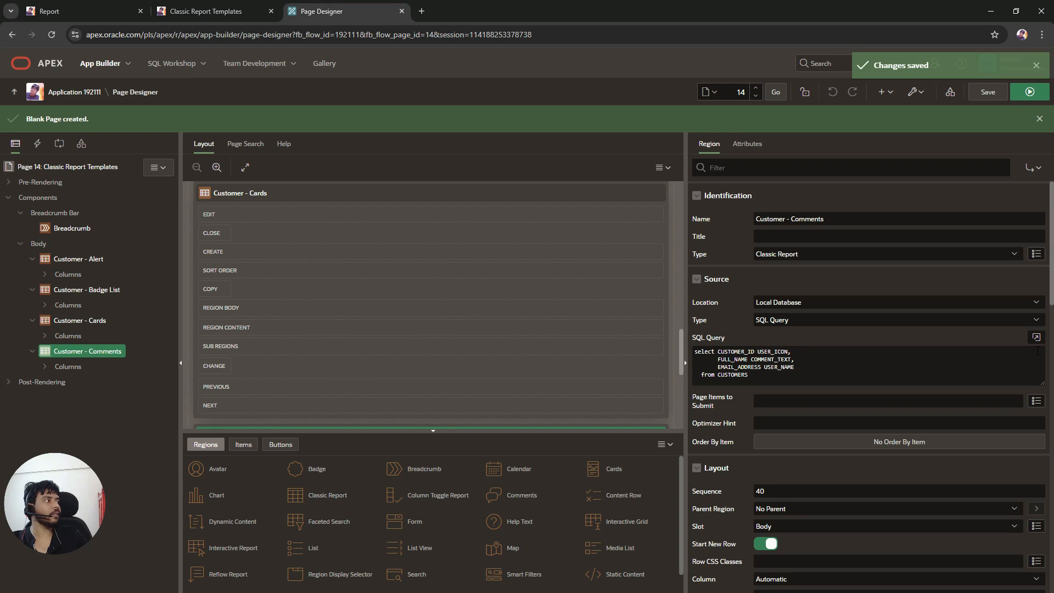
left_click(1035, 339)
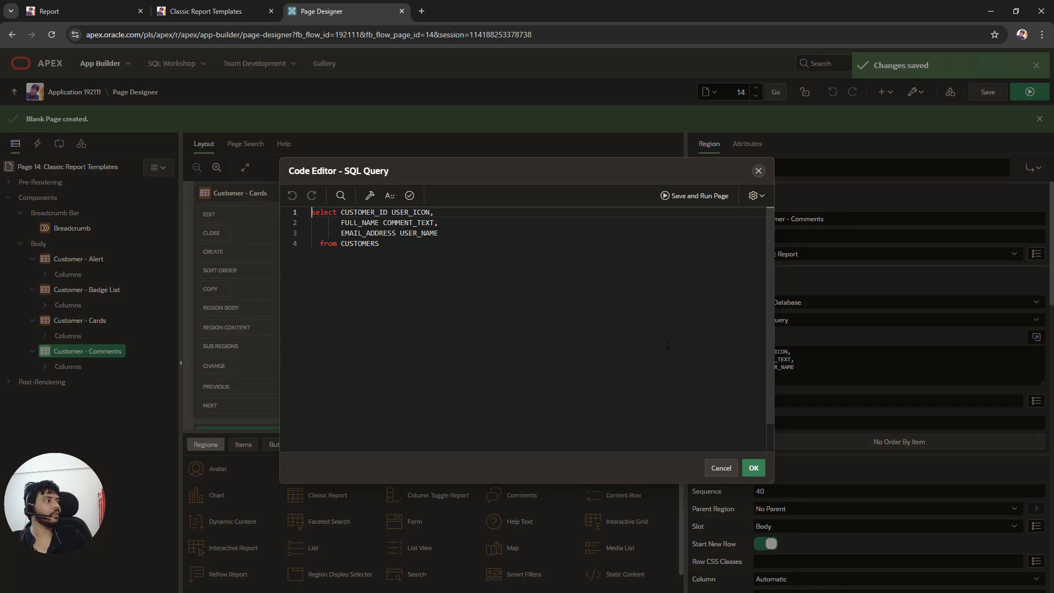
left_click(475, 229)
type(",")
key("Return")
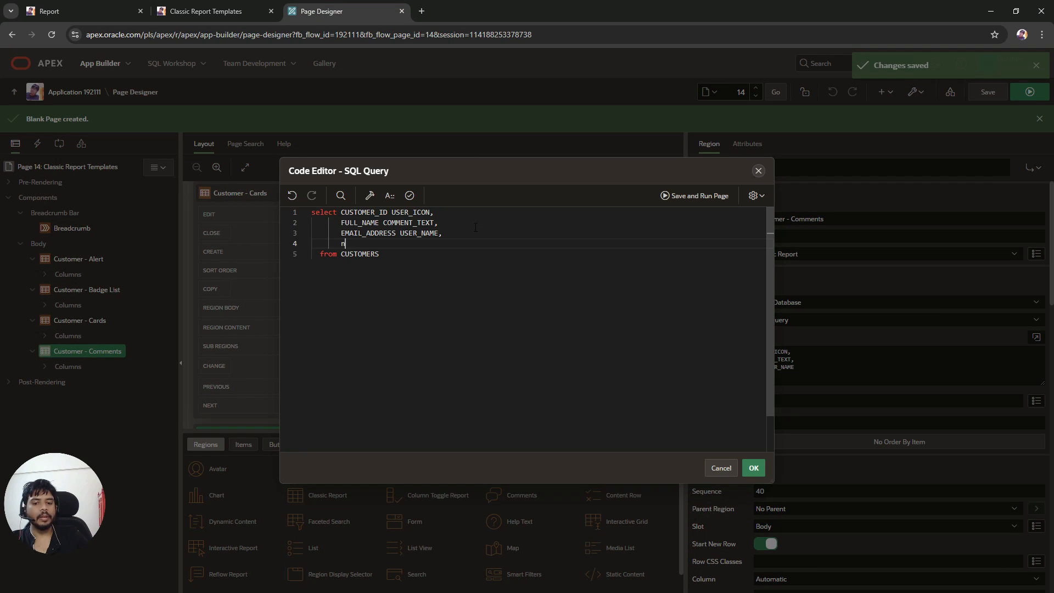
type("null")
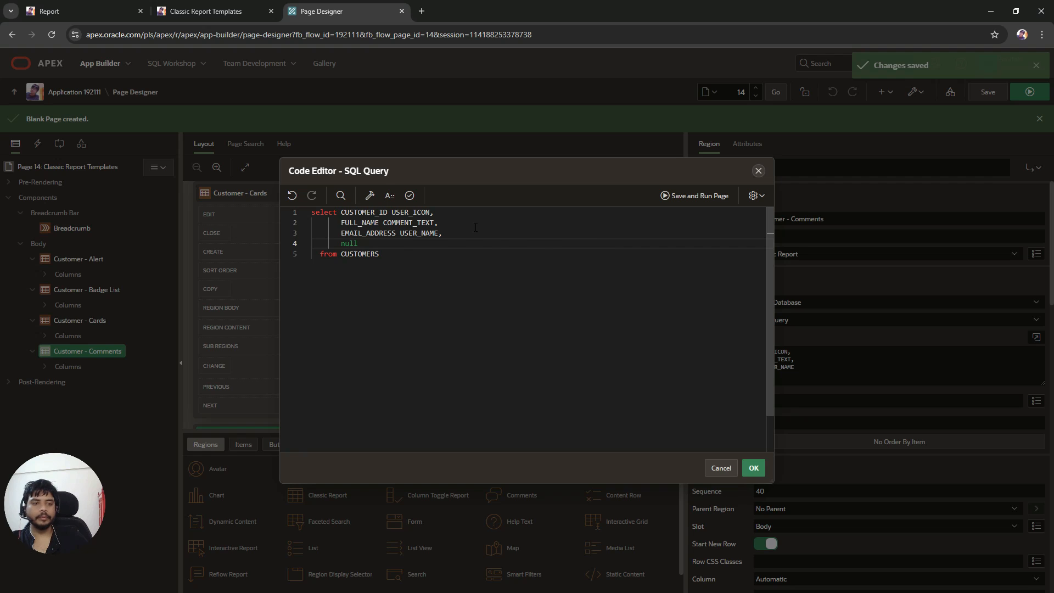
key("ctrl+v")
left_click(365, 243)
key("BackSpace")
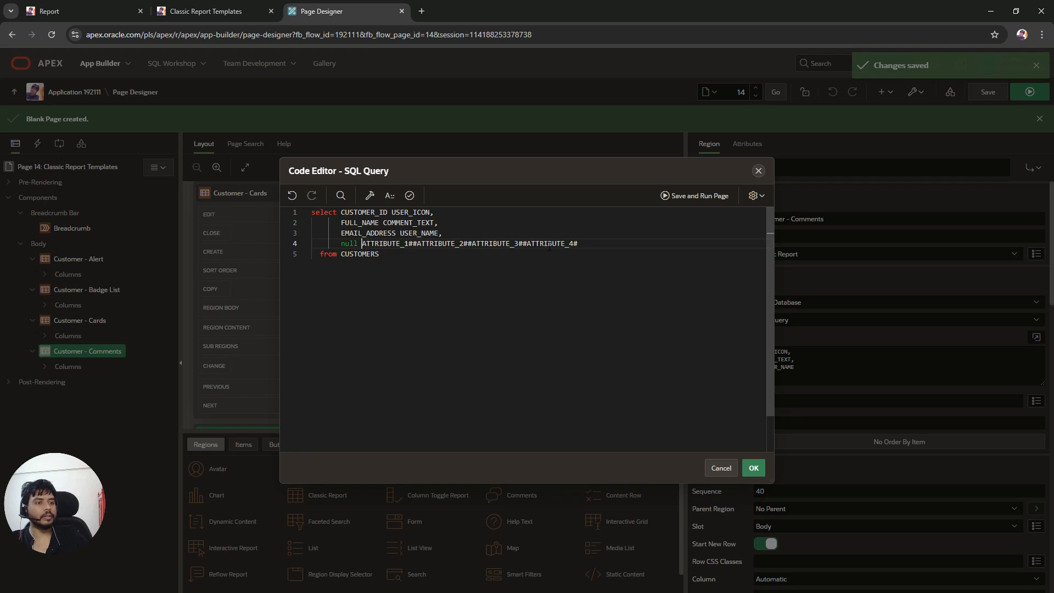
Step: Split the pasted placeholders into null columns ATTRIBUTE_1, ATTRIBUTE_2, ATTRIBUTE_3 and ATTRIBUTE_4, validate and apply the query
key("ctrl+End")
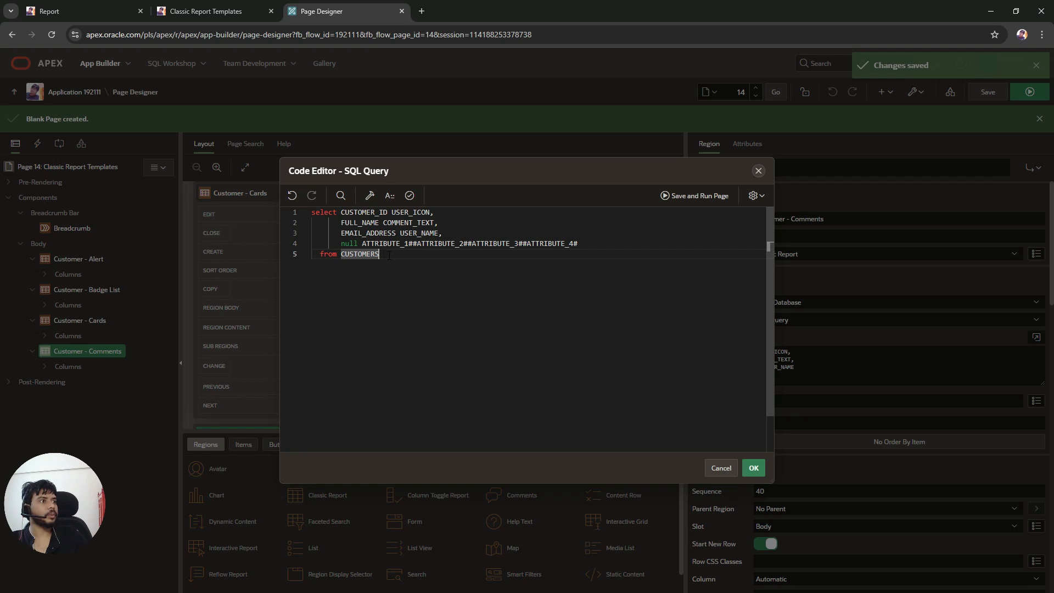
left_click(413, 245)
key("BackSpace")
type(",")
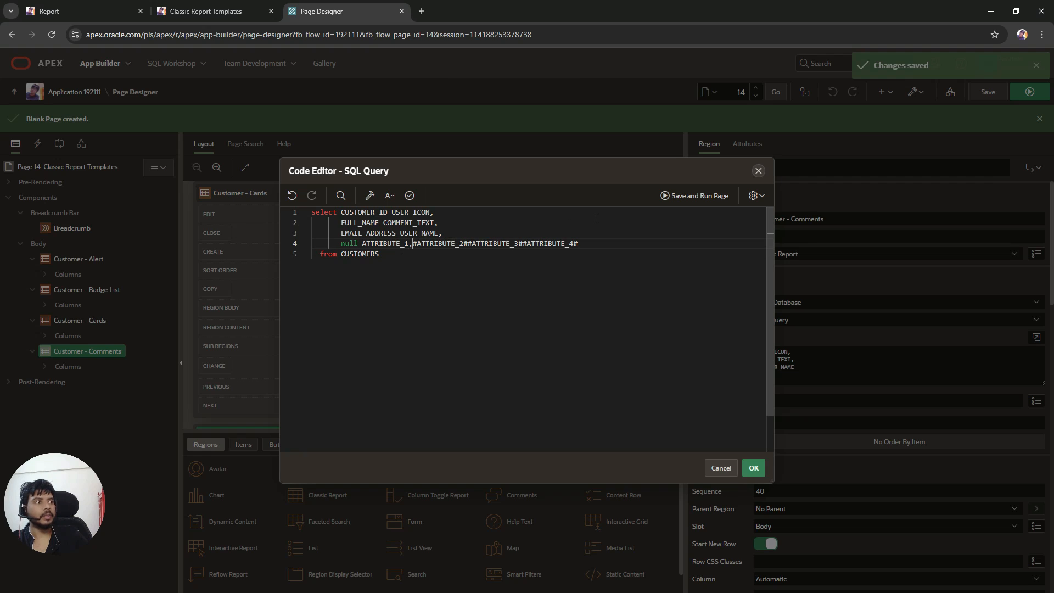
key("Return")
type("null")
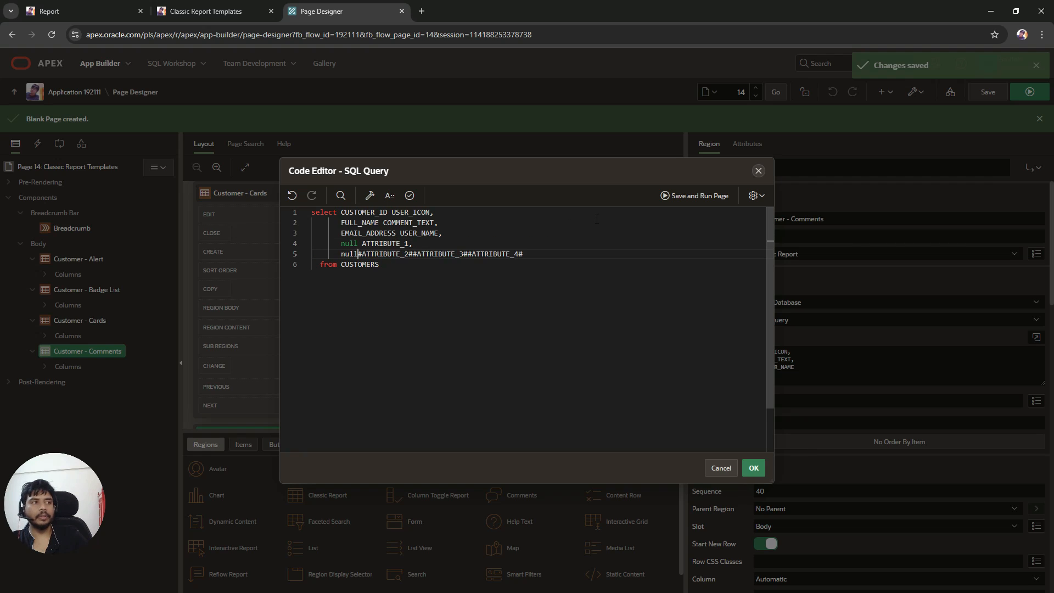
key("Delete")
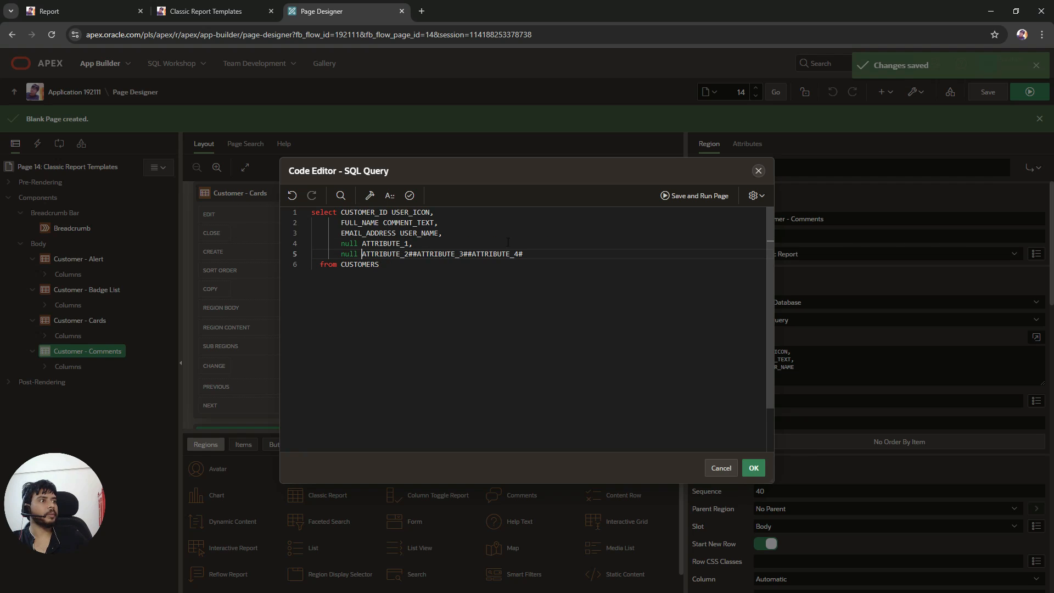
key("ctrl+Right")
key("Delete")
type(",")
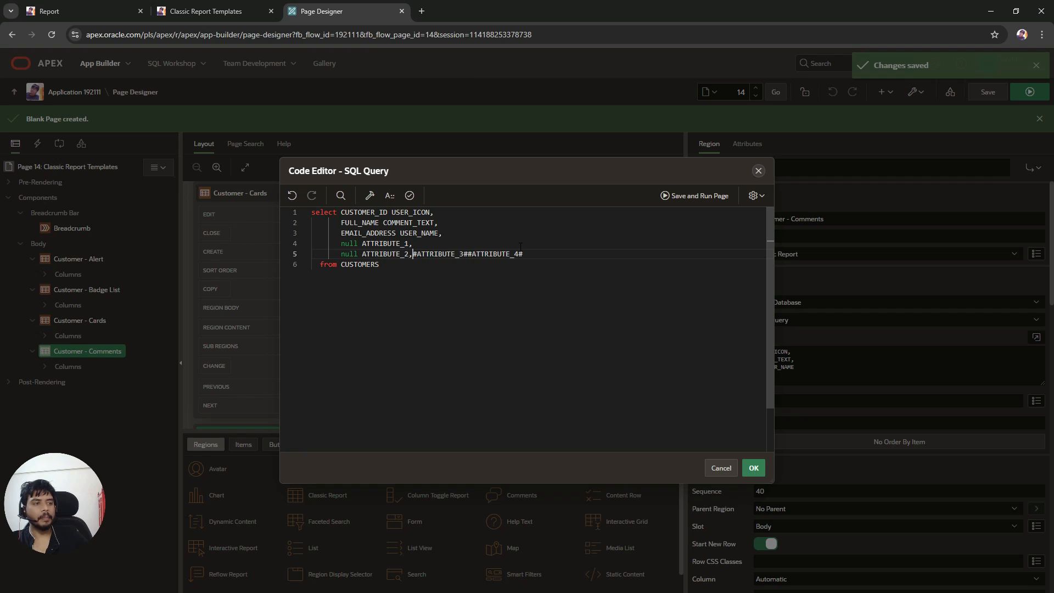
key("Return")
type("null")
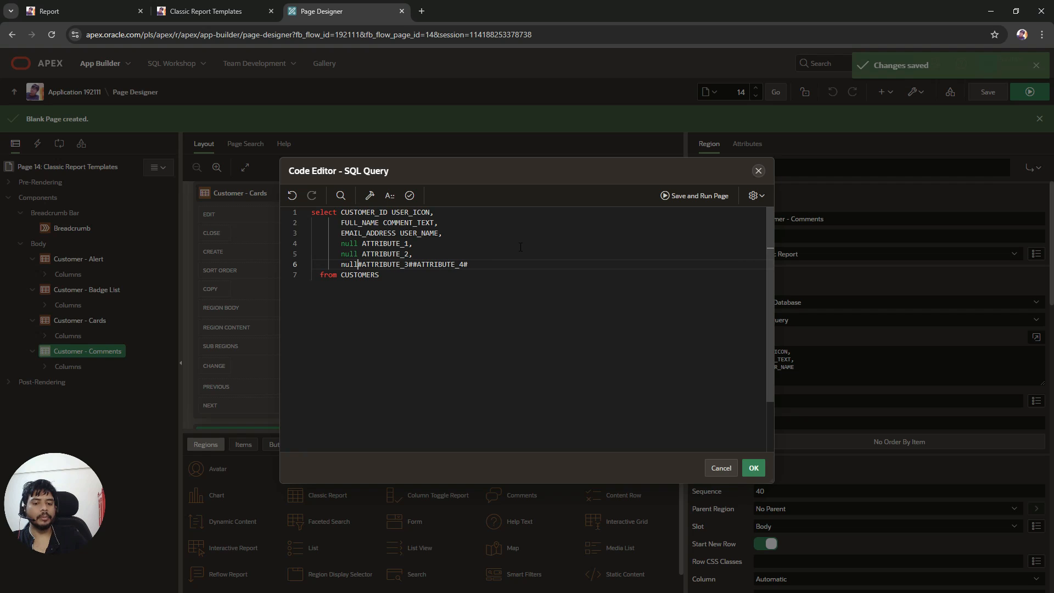
key("Delete")
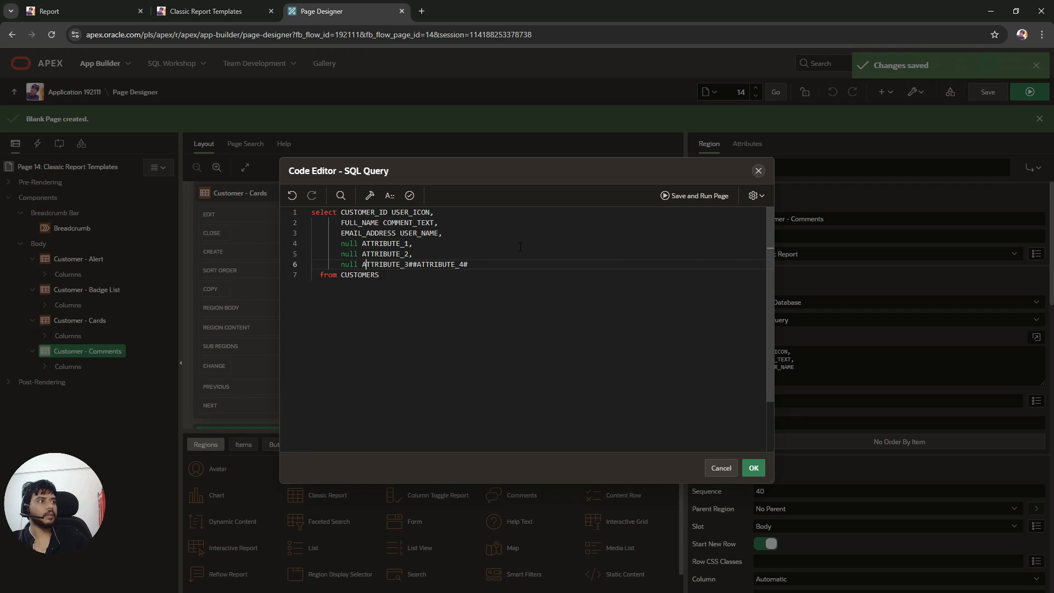
key("ctrl+Right")
key("Delete")
key("Delete")
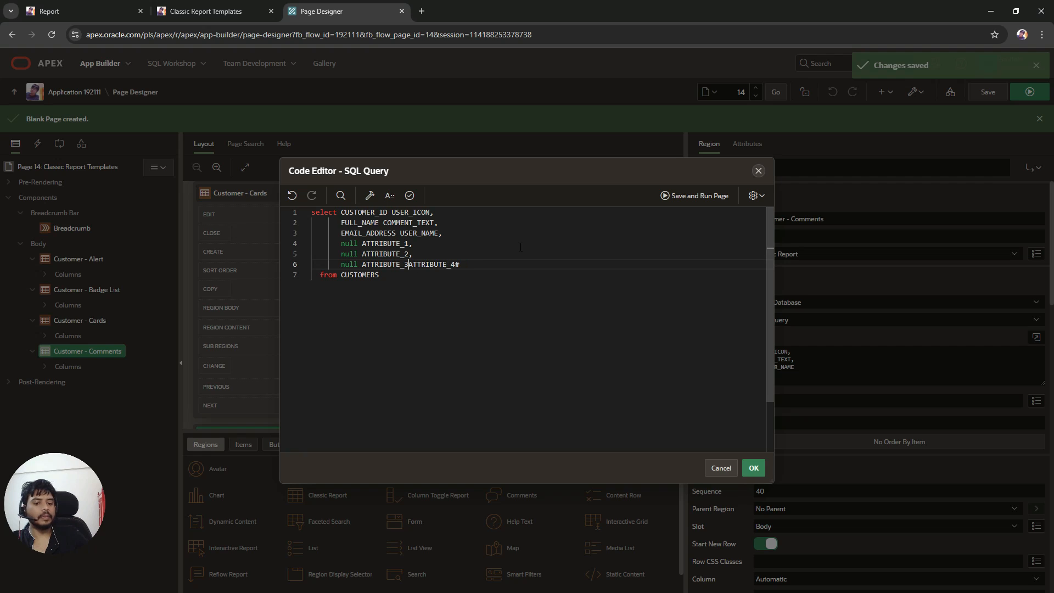
type(",")
key("Return")
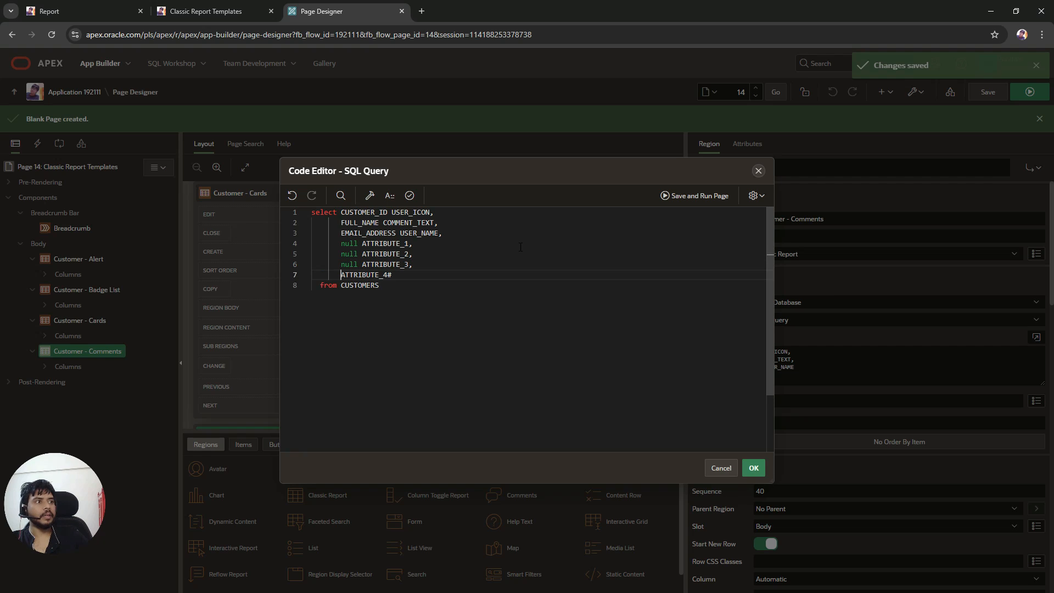
type("null")
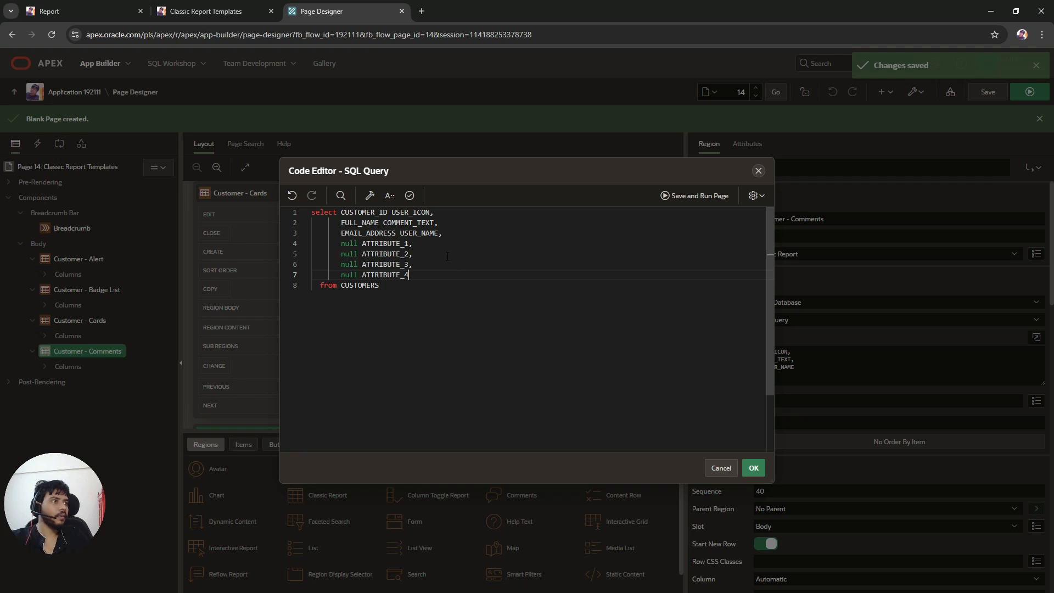
left_click(409, 196)
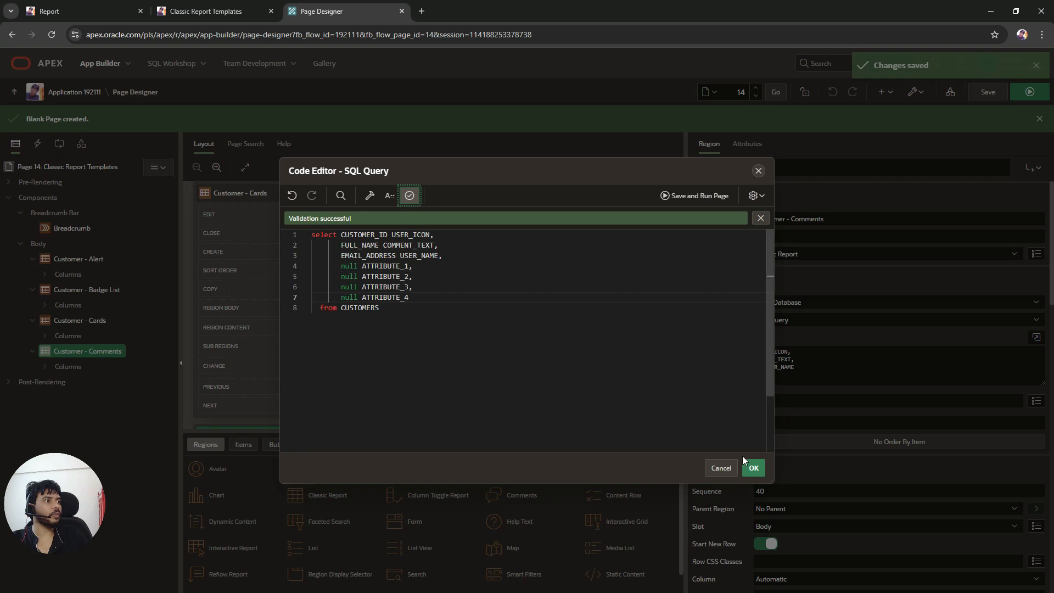
left_click(753, 468)
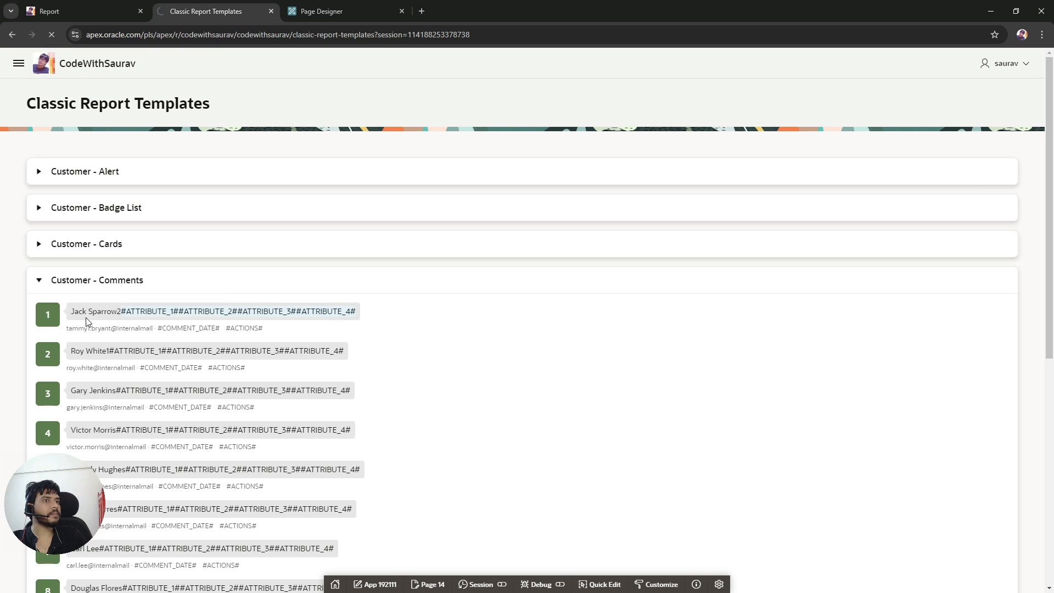
Step: Expand the Customer - Comments region on the running page and copy the COMMENT_DATE and ACTIONS placeholders
left_click(37, 282)
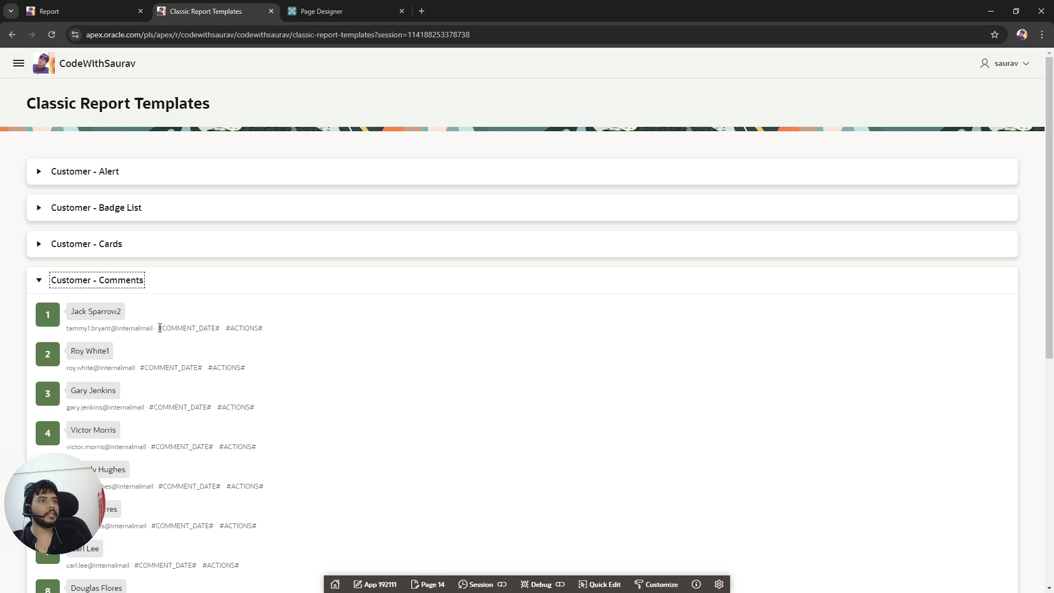
left_click_drag(159, 327, 262, 331)
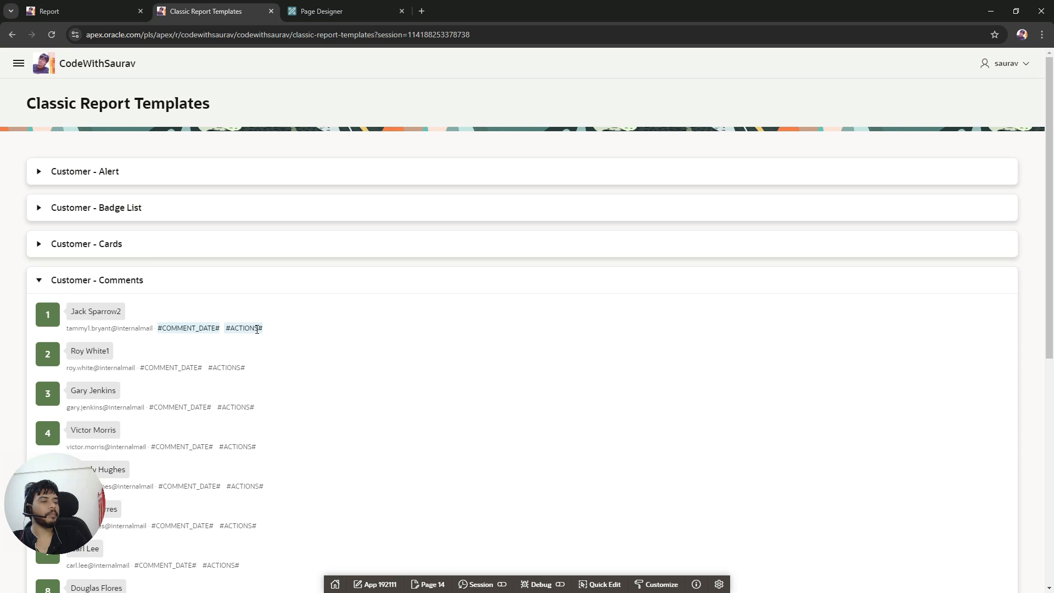
right_click(257, 330)
left_click(271, 337)
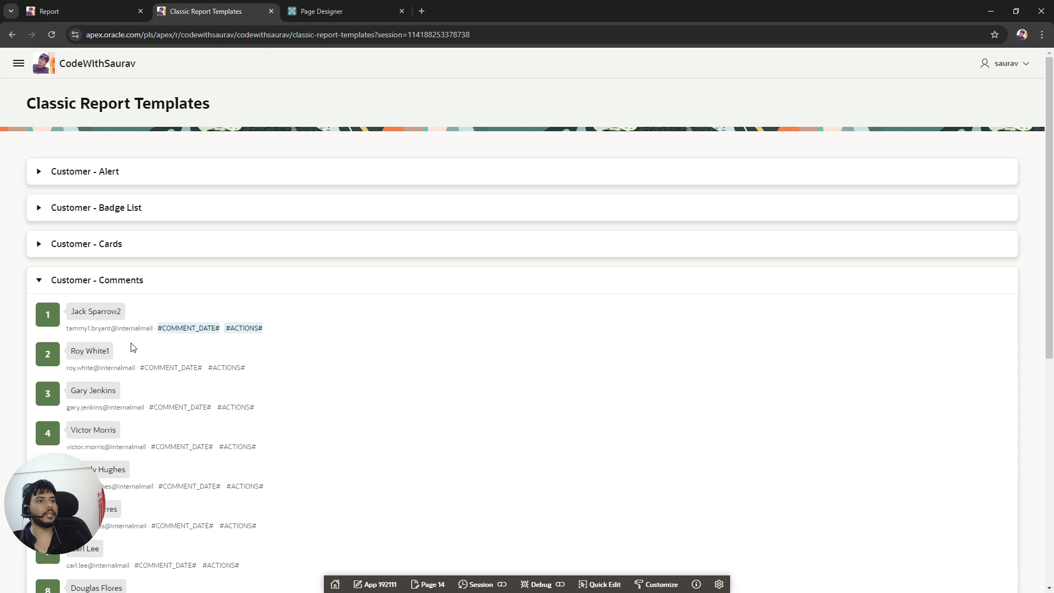
Step: Open the Comments SQL query again and paste the placeholders as a new null column after ATTRIBUTE_4
left_click(329, 8)
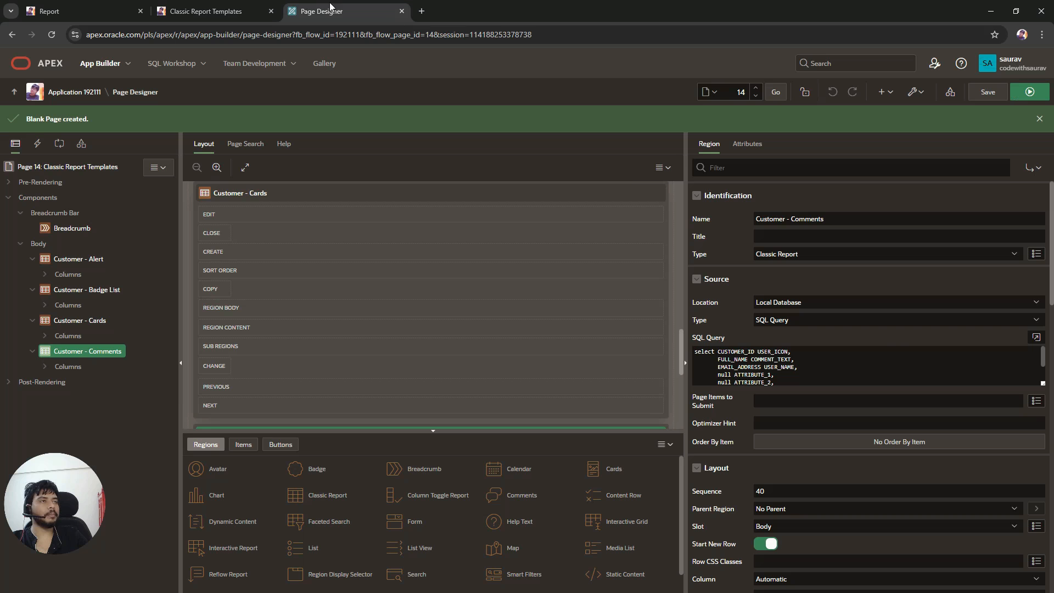
left_click(1036, 337)
left_click(424, 275)
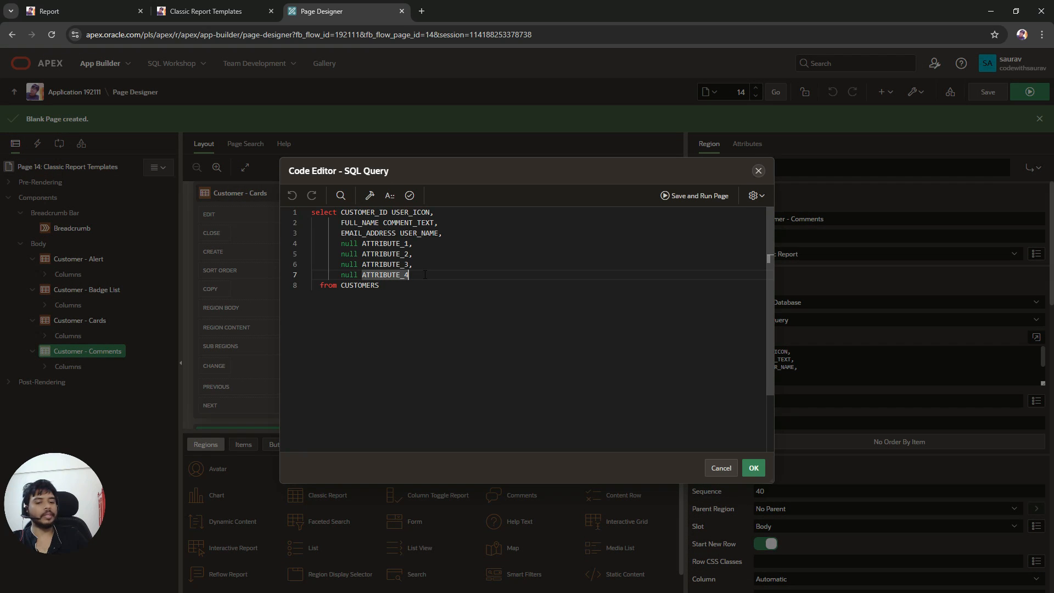
type(",")
key("Return")
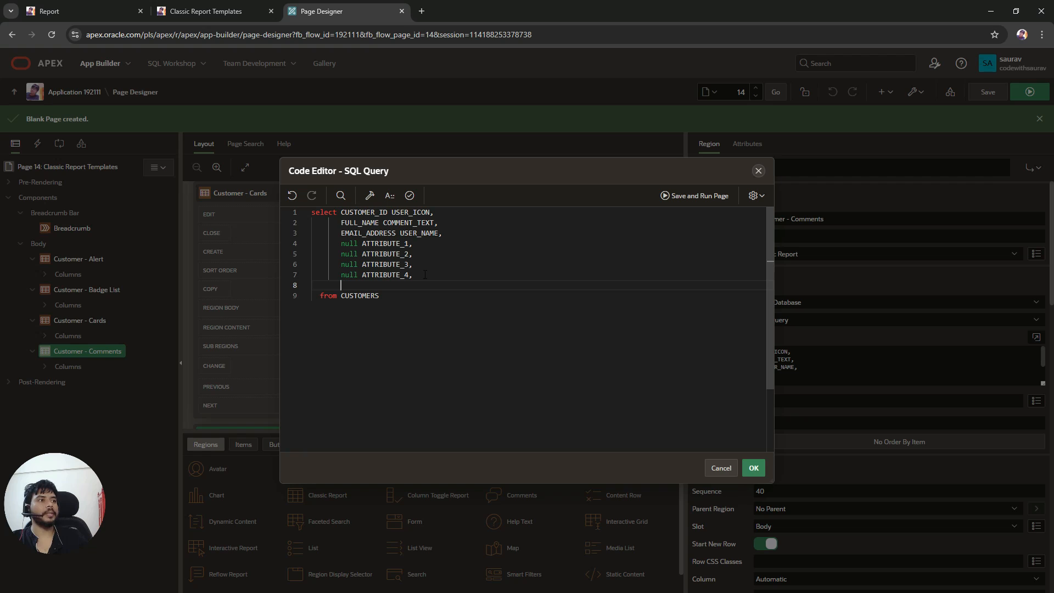
key("ctrl+v")
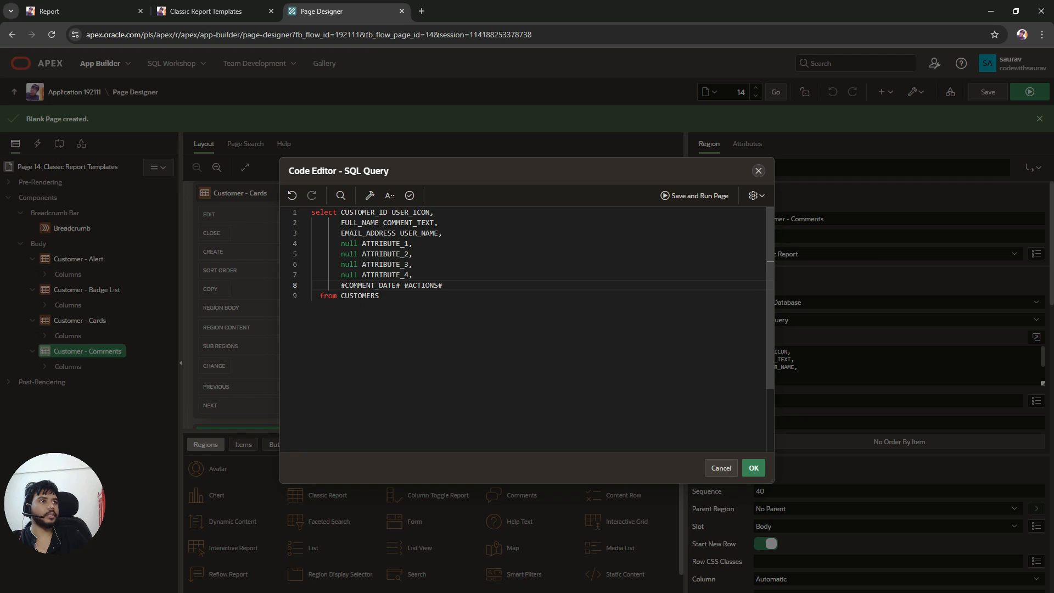
left_click(345, 284)
key("BackSpace")
type("null")
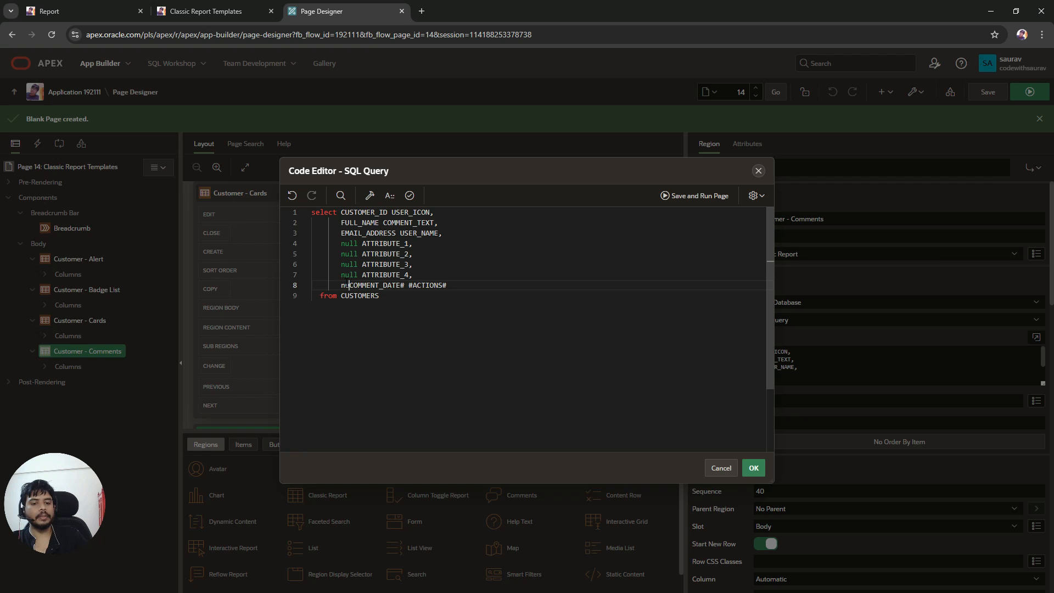
Step: Turn the pasted placeholders into null columns COMMENT_DATE and ACTIONS, validate and apply the query
double_click(383, 285)
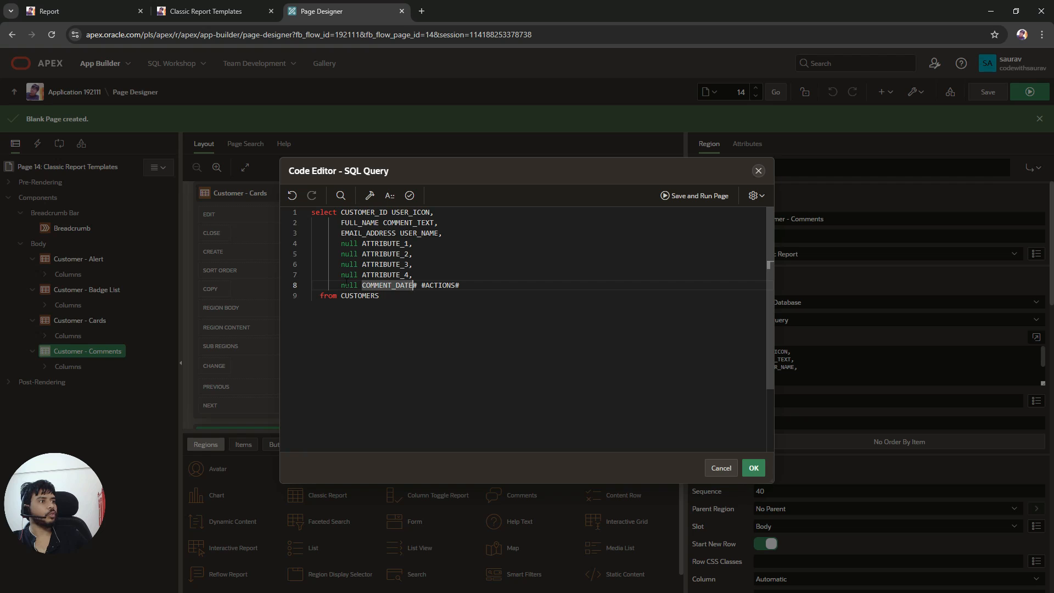
key("Right")
key("Delete")
key("Delete")
key("Delete")
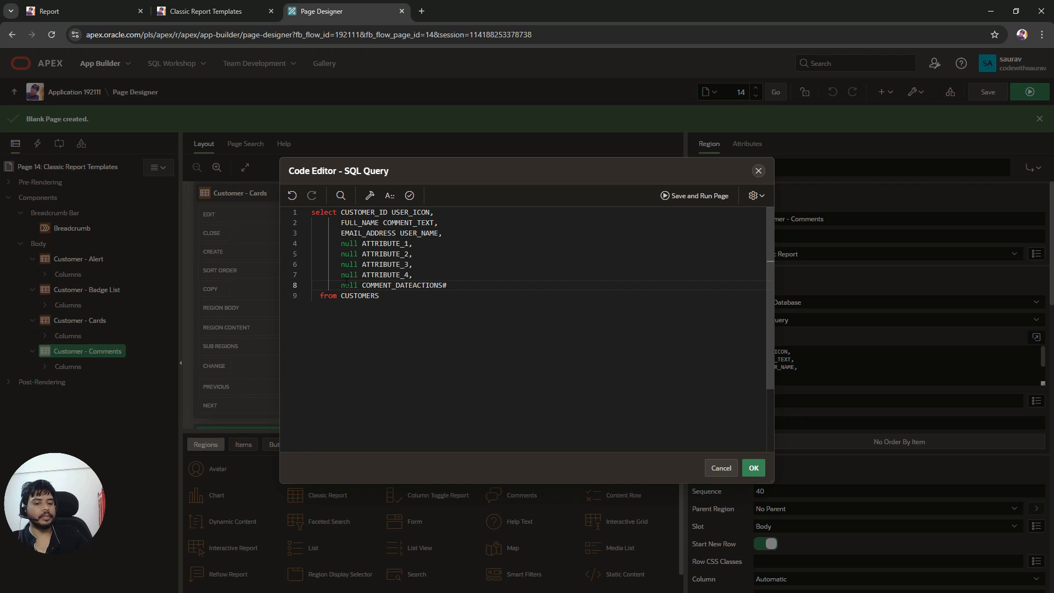
type(",")
key("Return")
type("nul")
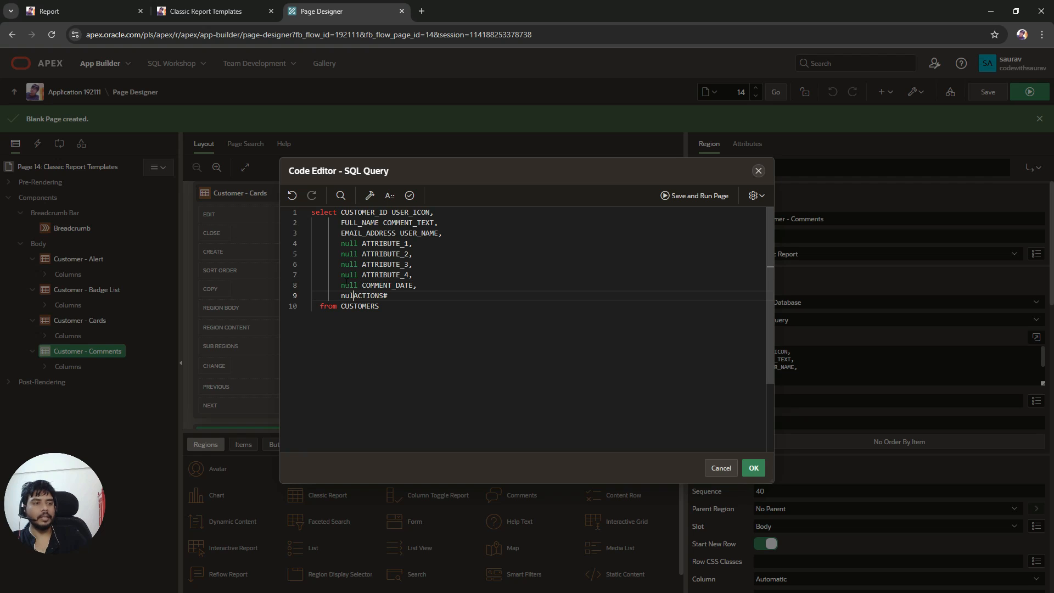
type("l")
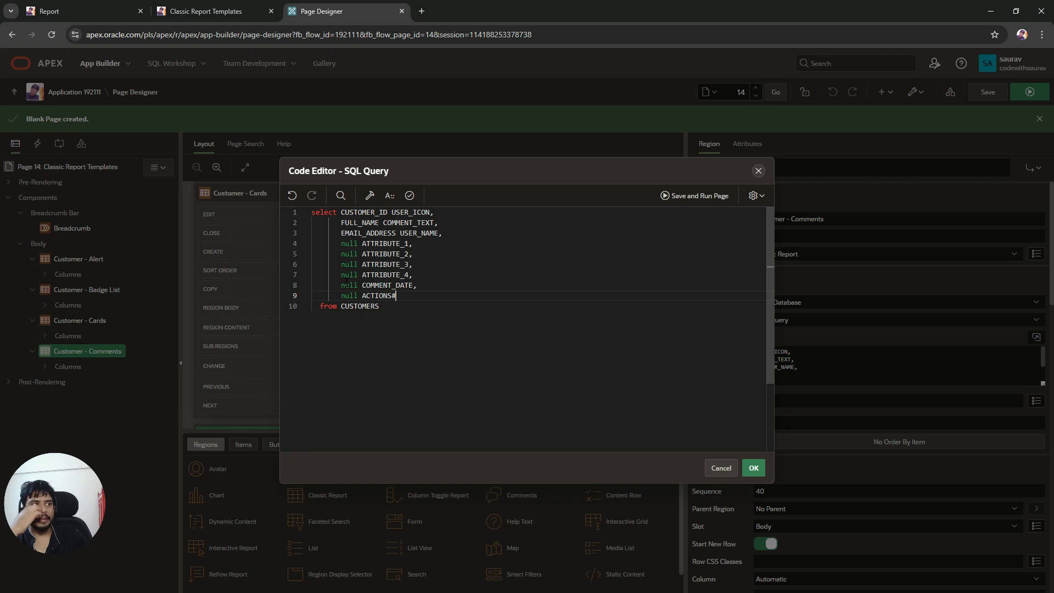
key("End")
key("BackSpace")
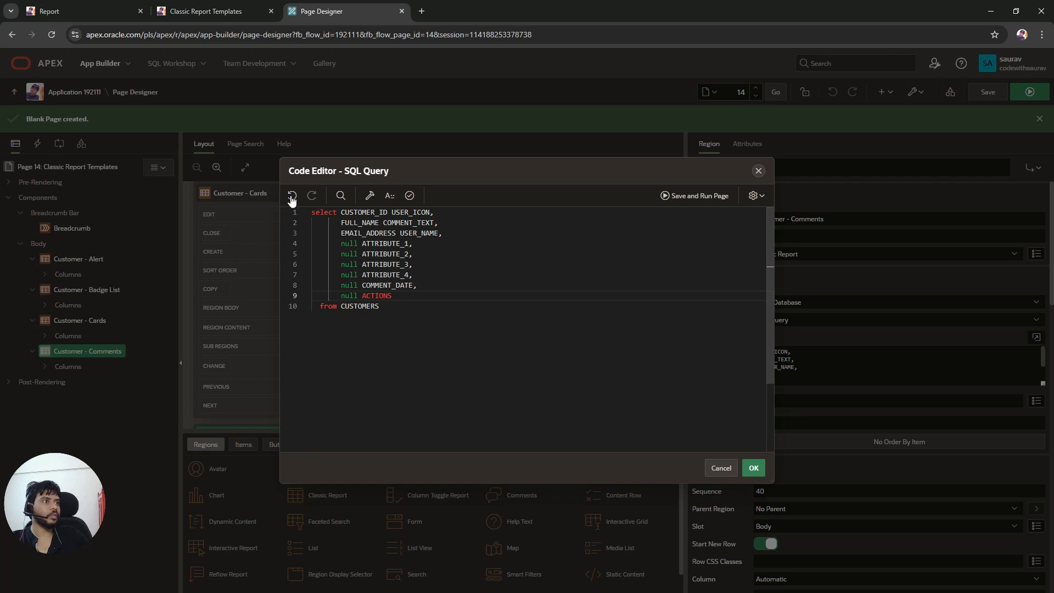
left_click(409, 195)
left_click(751, 468)
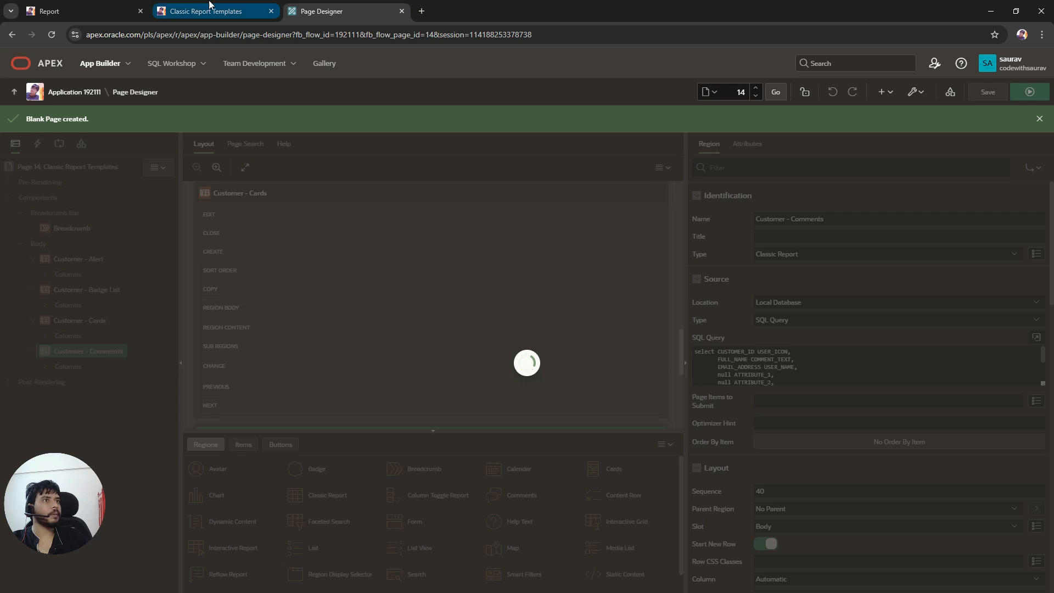
Step: Reload the running page, expand Customer - Comments and scroll through the comment entries
left_click(206, 11)
left_click(55, 35)
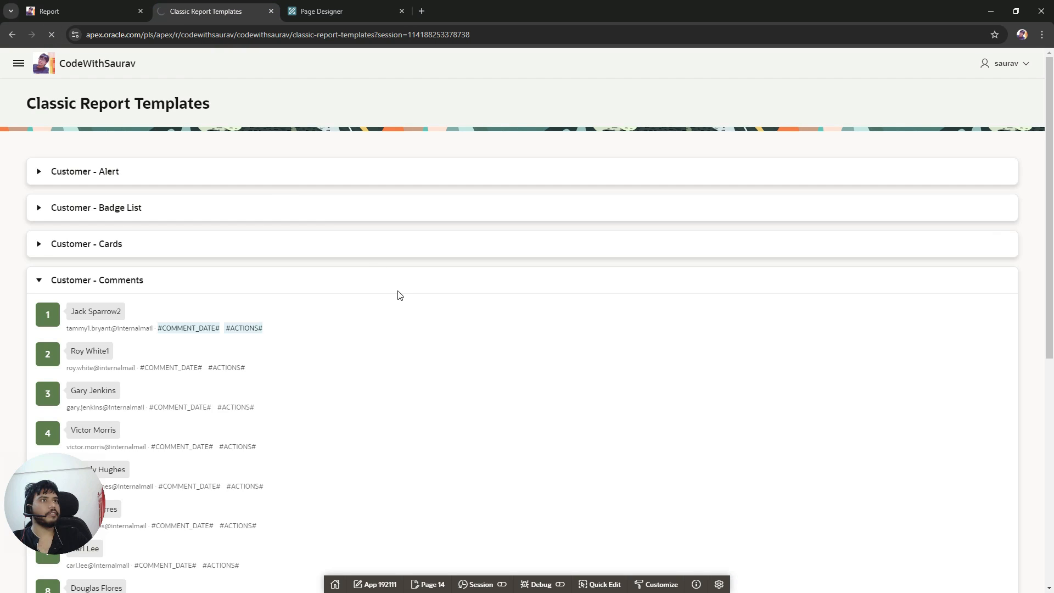
left_click(37, 286)
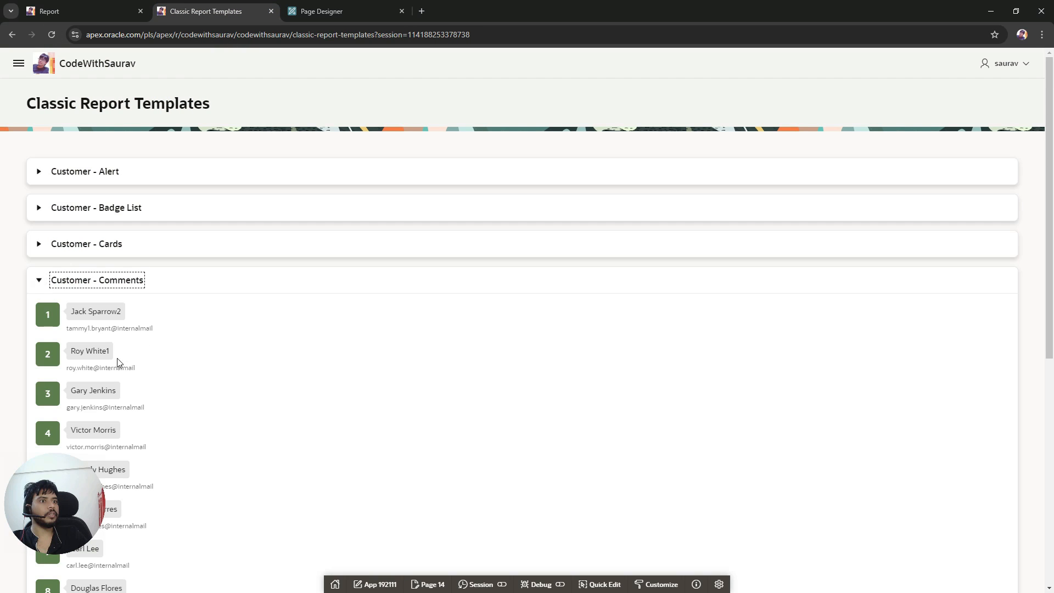
scroll(255, 339, "down", 4)
scroll(256, 340, "down", 4)
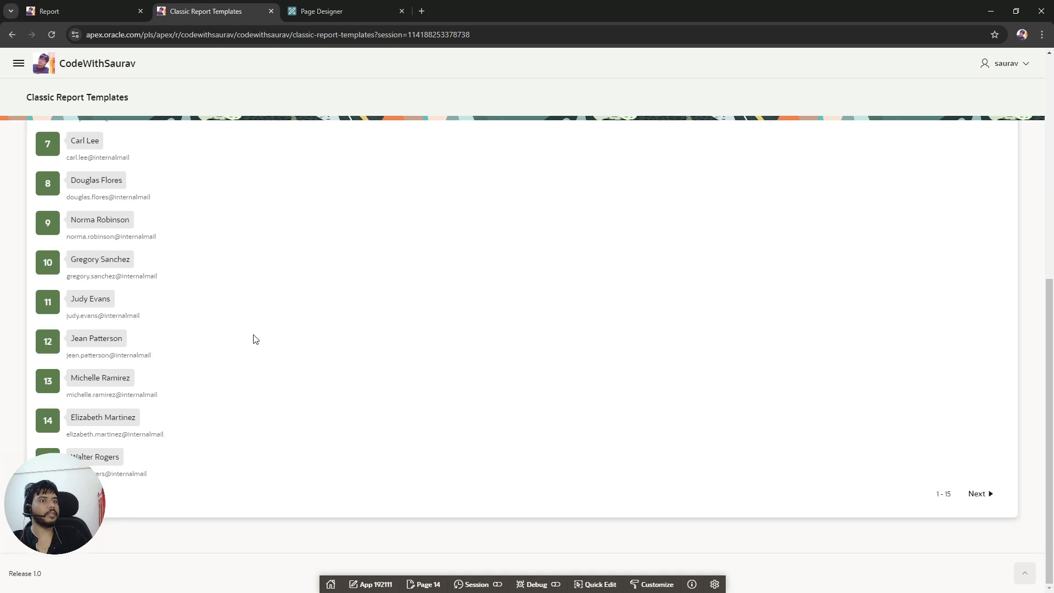
scroll(255, 339, "up", 4)
scroll(263, 367, "down", 3)
scroll(276, 400, "down", 1)
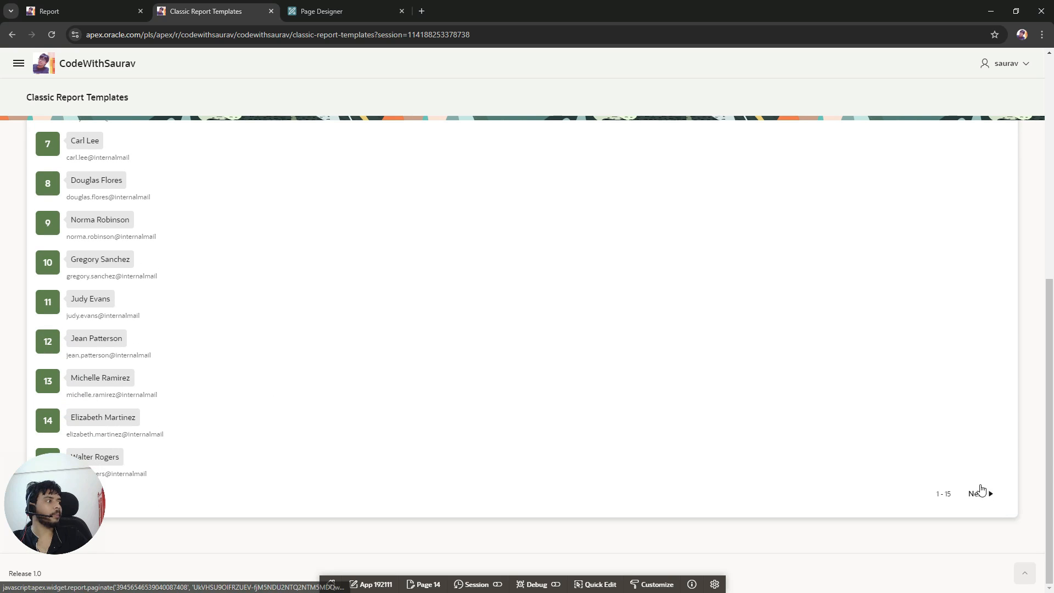
Step: Scroll back to the top of the running page and collapse the Customer - Comments region
scroll(476, 377, "up", 5)
scroll(476, 374, "up", 2)
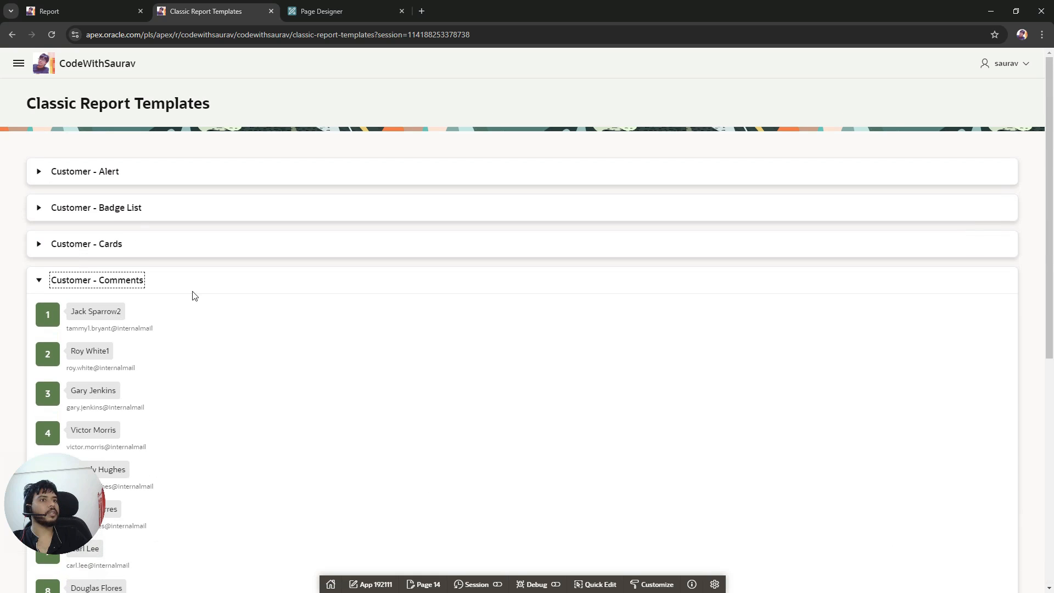
left_click(40, 280)
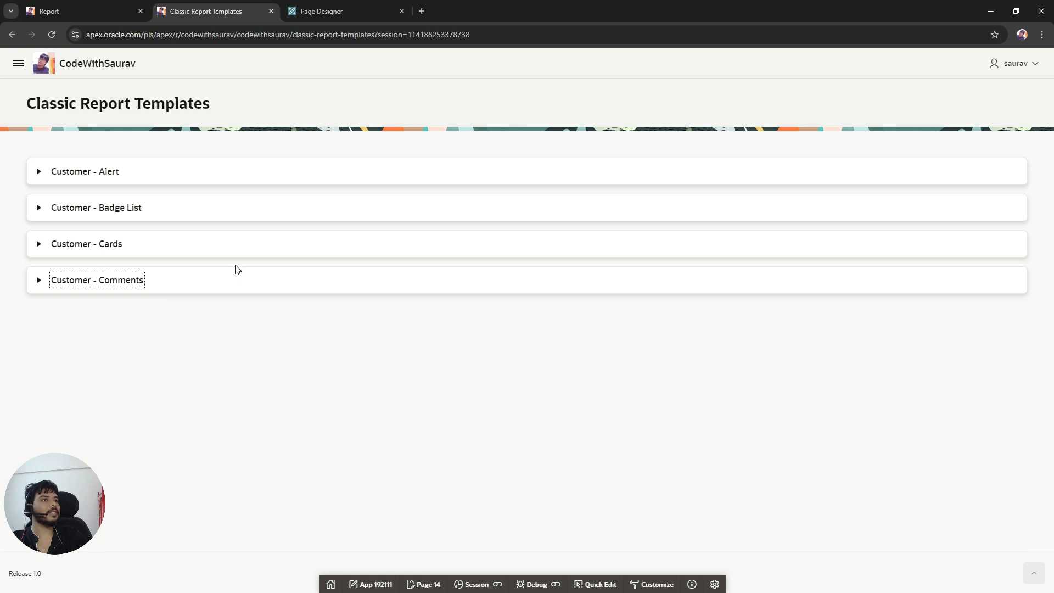
Step: Duplicate the Customer - Comments region in Page Designer
left_click(324, 11)
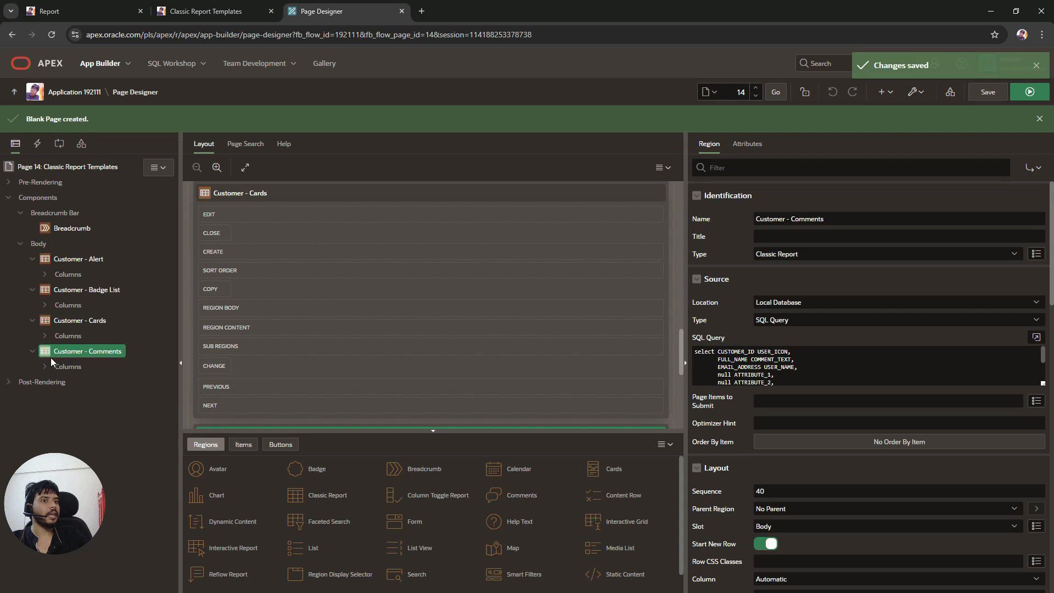
left_click(32, 351)
right_click(87, 352)
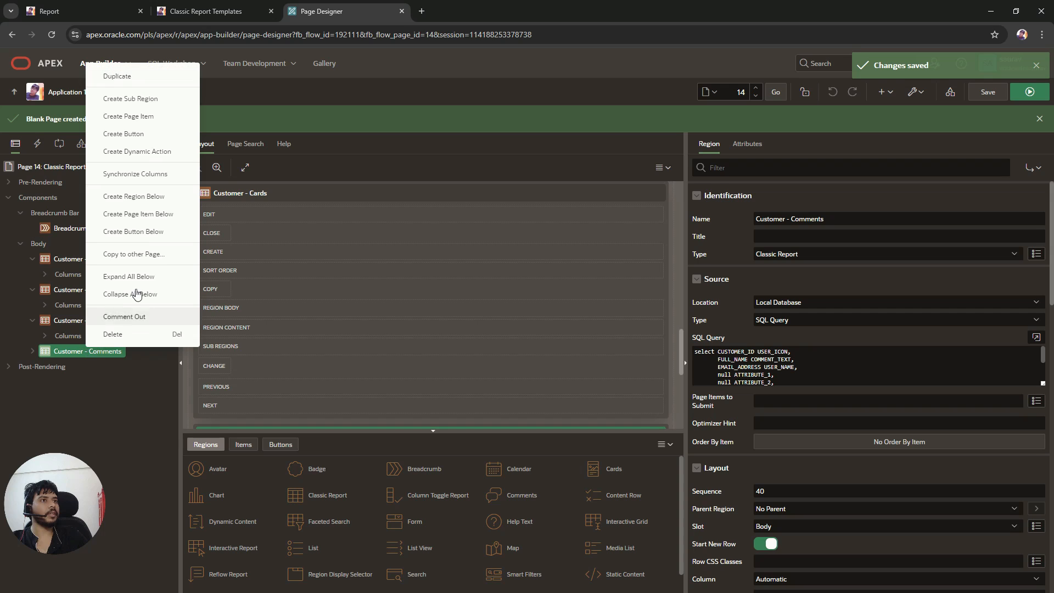
left_click(107, 75)
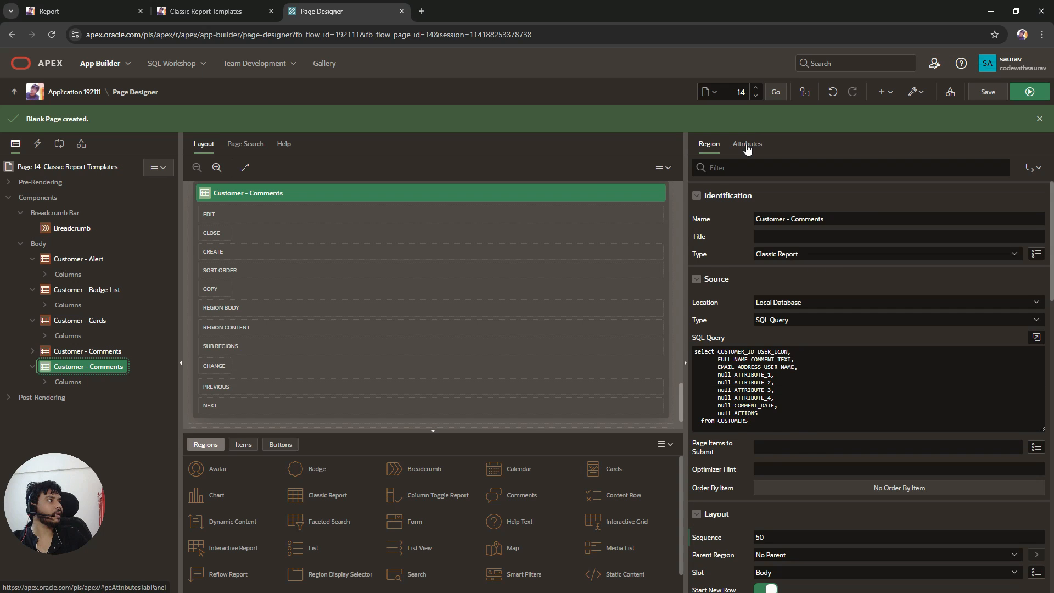
Step: Set the duplicated region's template to Content Row, then save and run the page
left_click(746, 144)
left_click(798, 311)
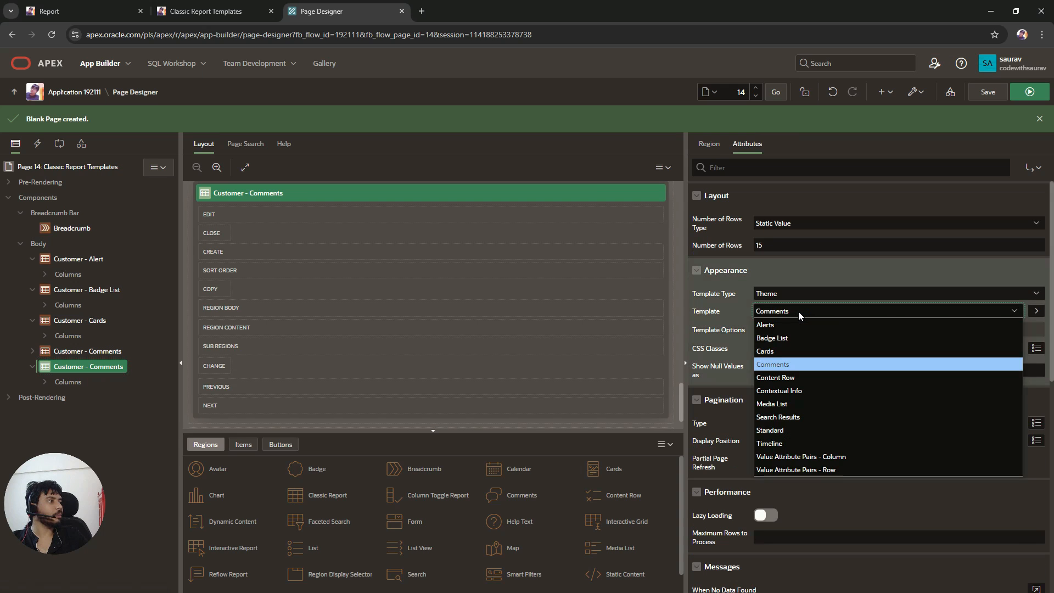
left_click(788, 378)
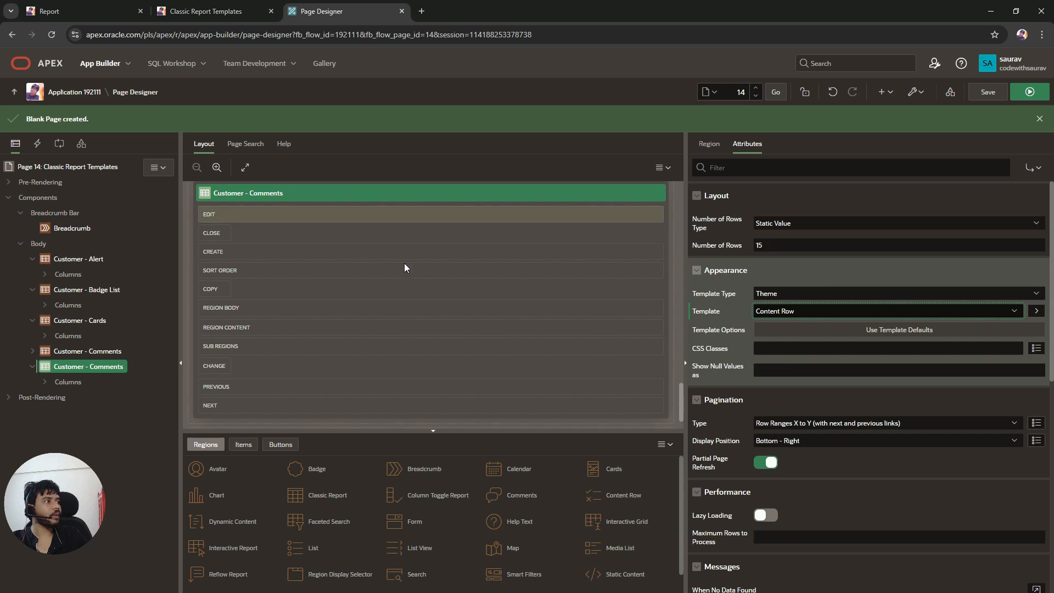
left_click(986, 92)
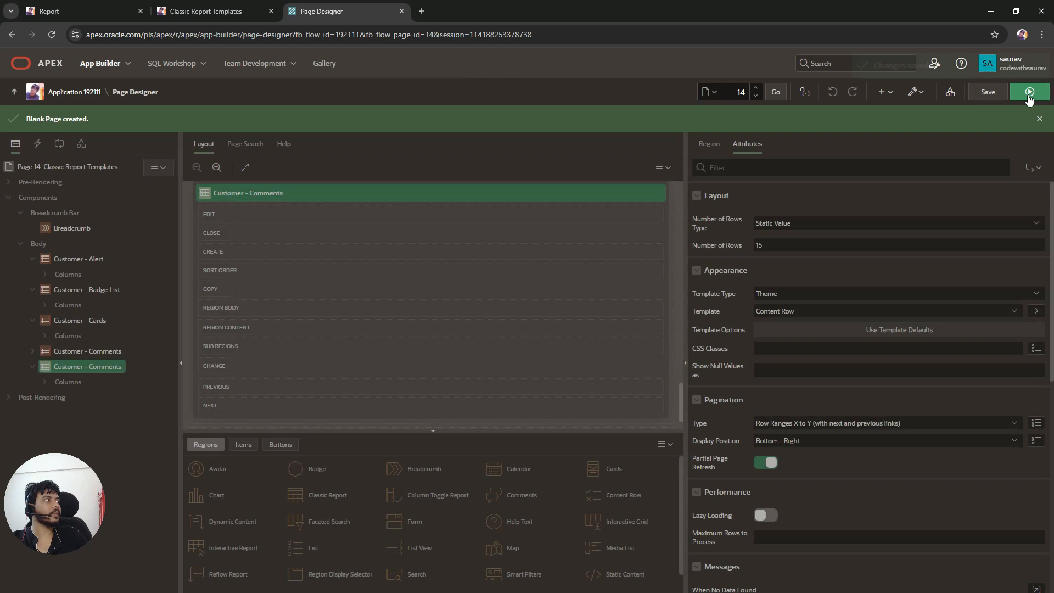
left_click(1029, 93)
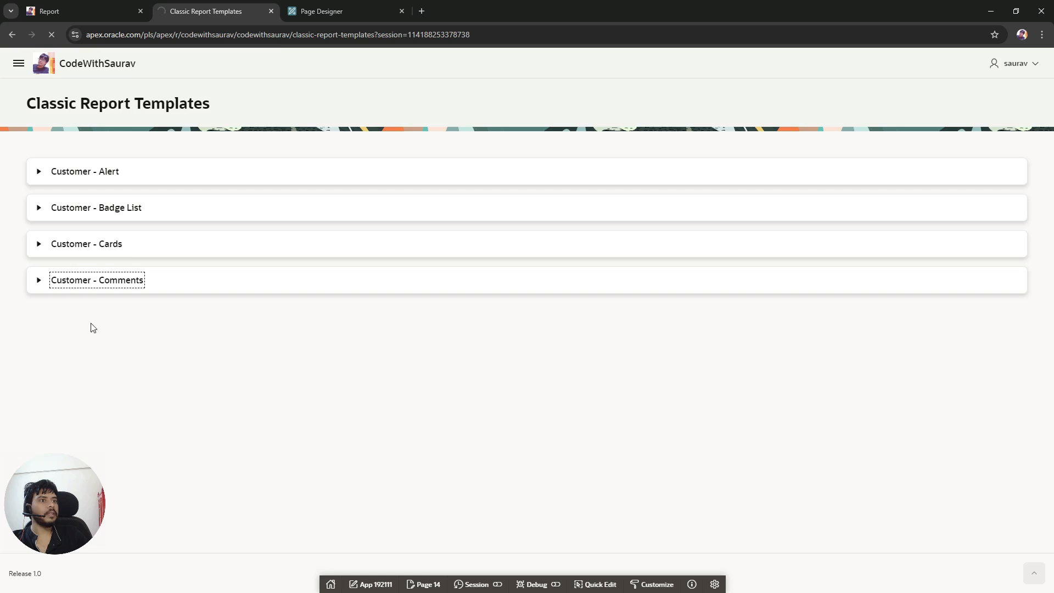
Step: Rename the duplicated region to Customer - Content Row, then save and run the page
left_click(345, 10)
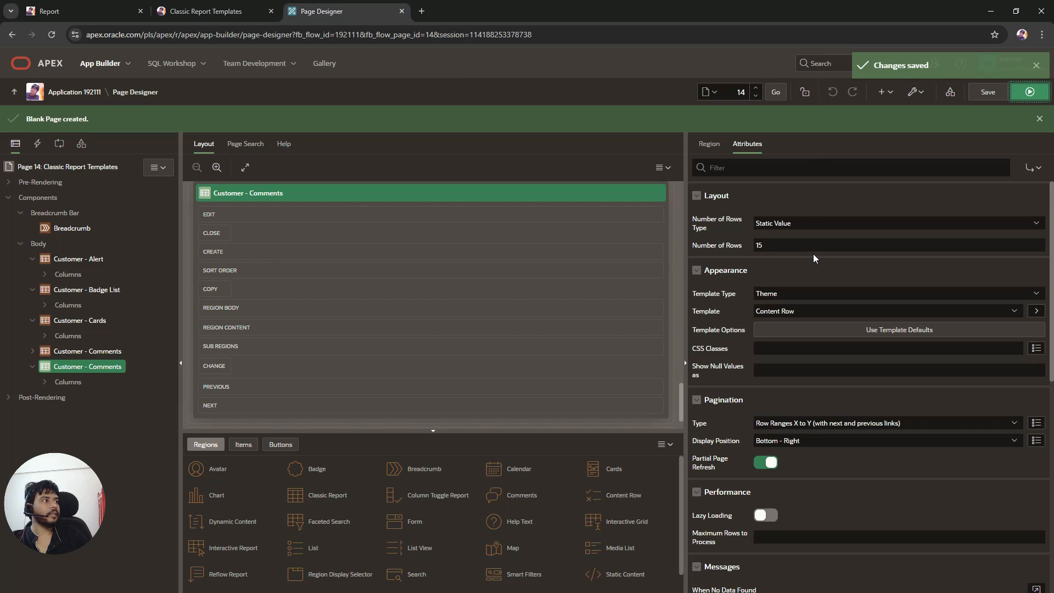
left_click(708, 144)
double_click(807, 218)
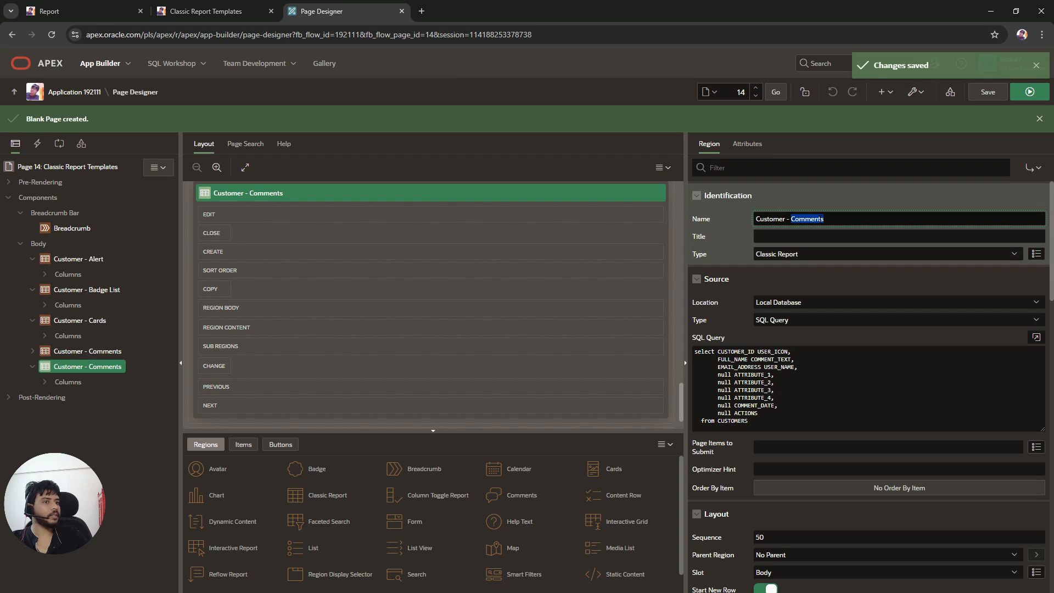
type("C")
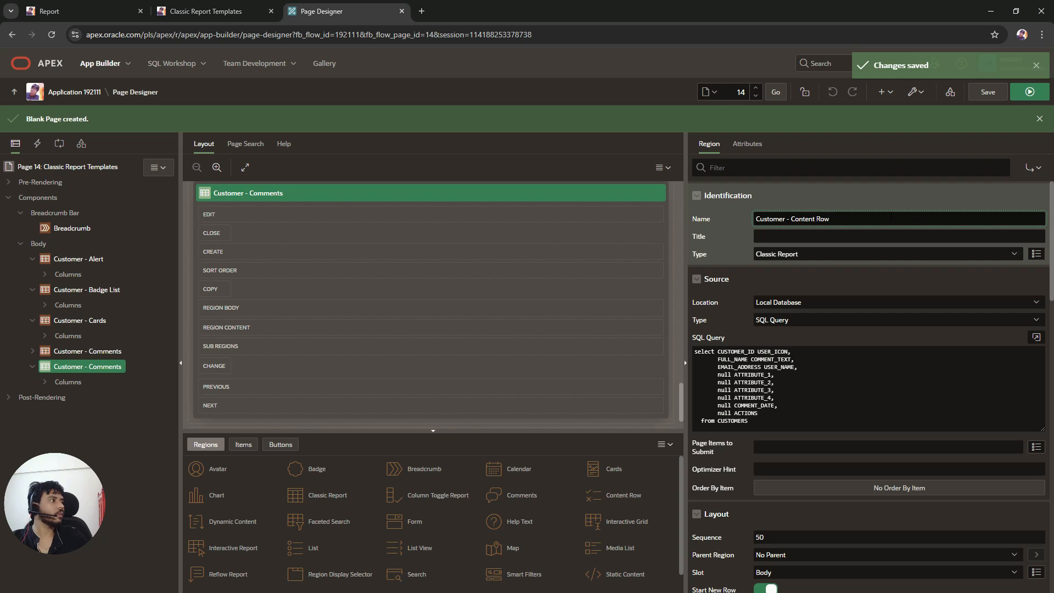
left_click(1023, 93)
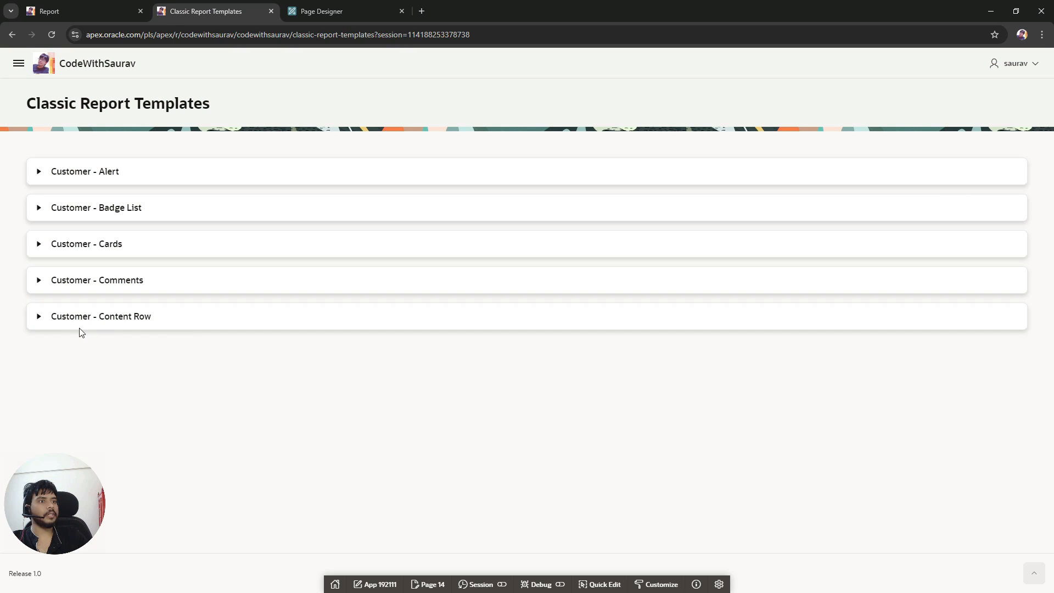
Step: Expand the Customer - Content Row region on the running page and copy the TITLE placeholder
left_click(40, 319)
scroll(232, 326, "down", 3)
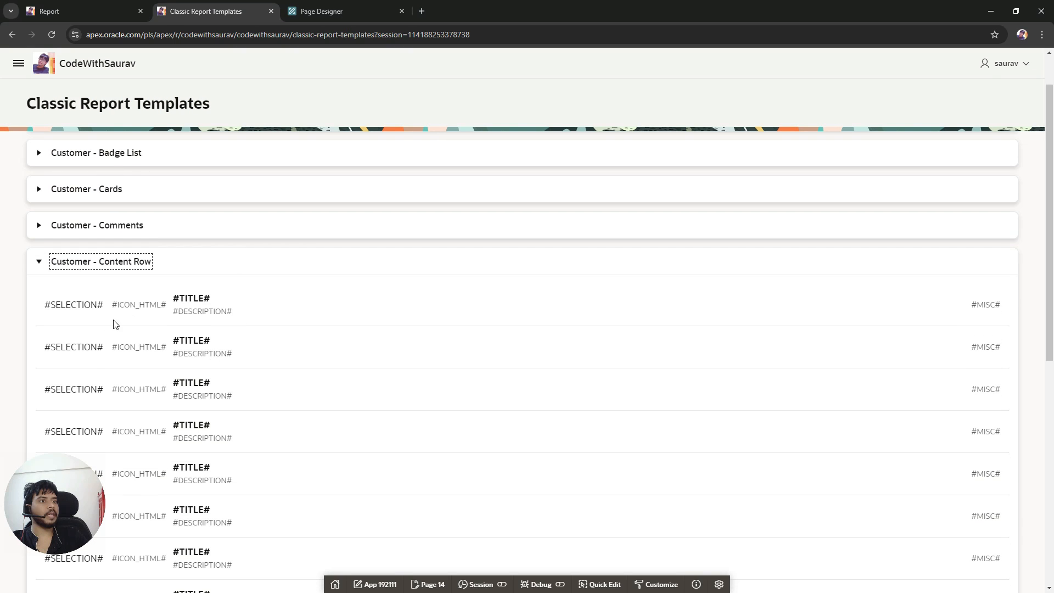
scroll(330, 328, "up", 3)
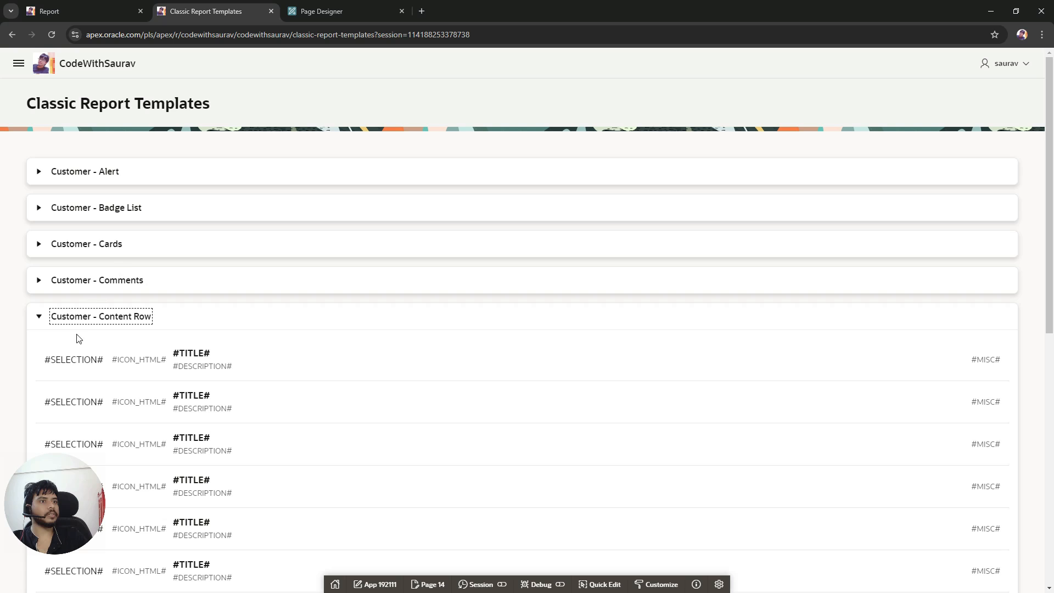
double_click(195, 354)
key("ctrl+c")
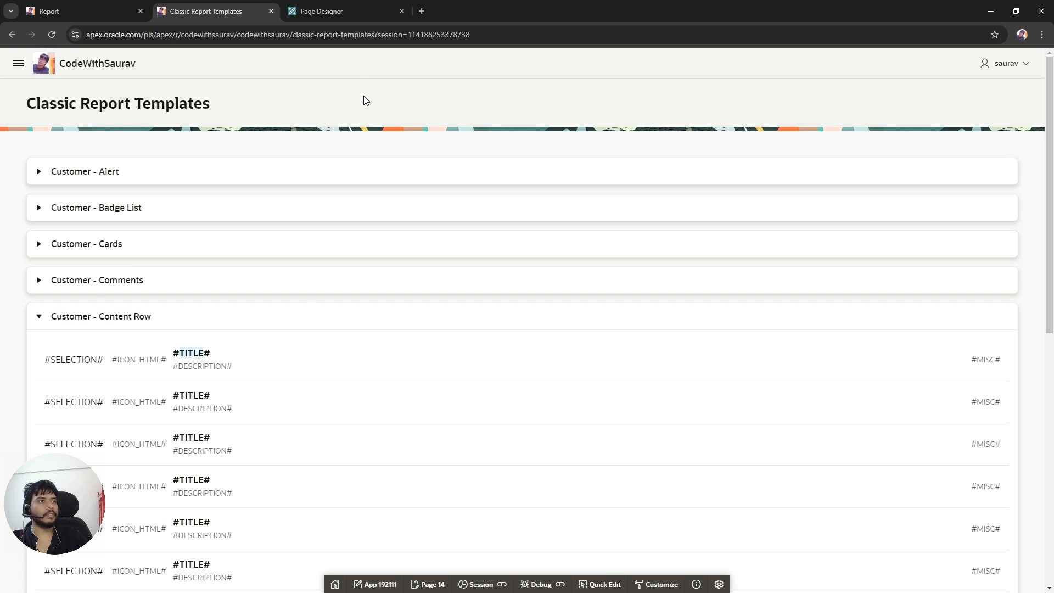
Step: Open the region's SQL query in the code editor and replace the COMMENT_TEXT alias with TITLE
left_click(321, 11)
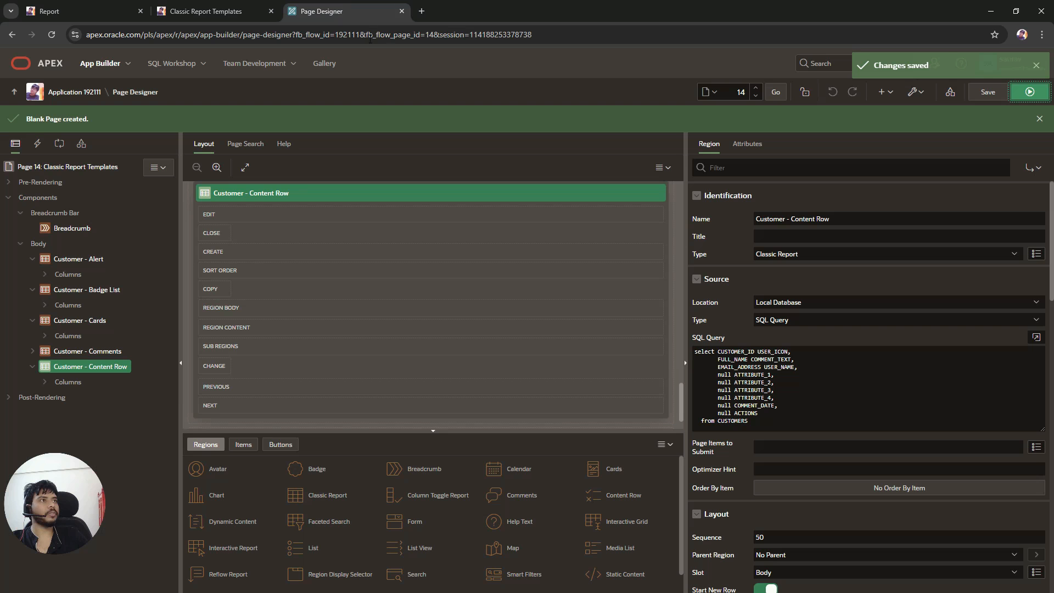
left_click(1037, 337)
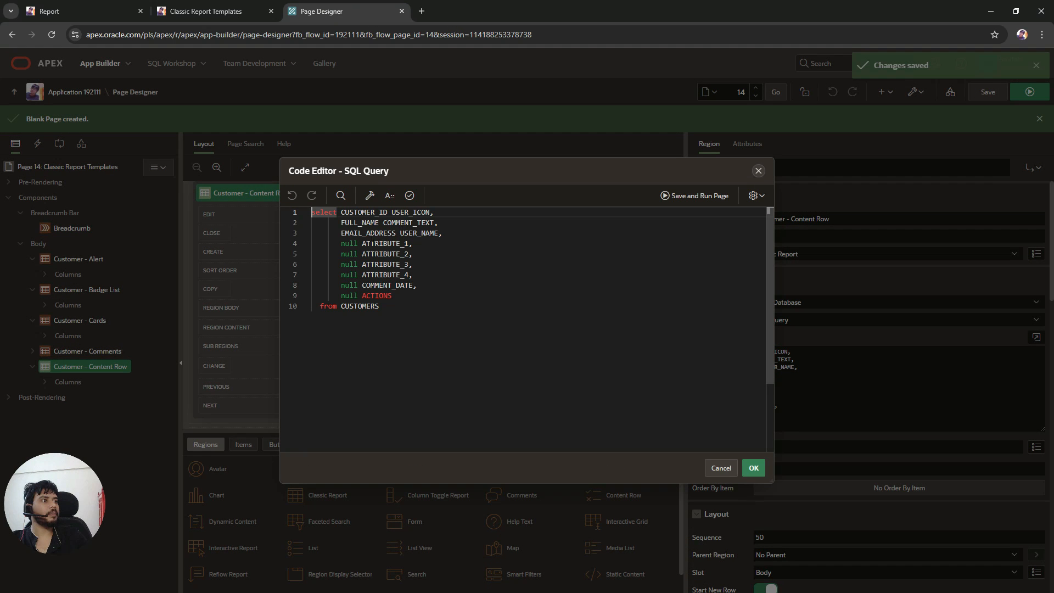
double_click(391, 222)
key("ctrl+v")
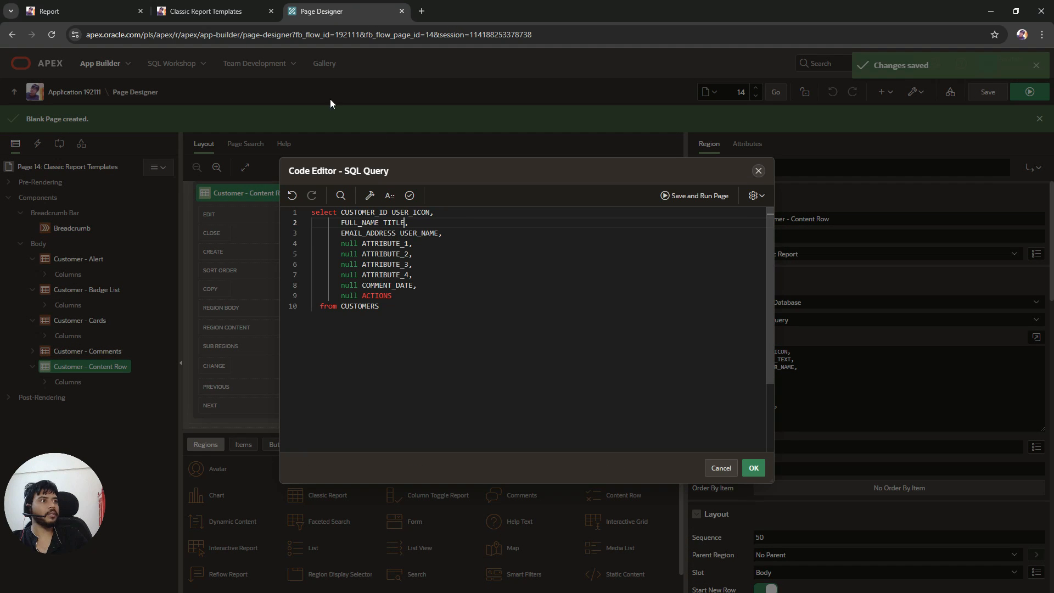
Step: Copy the DESCRIPTION placeholder from the running page and replace the USER_NAME alias with it
left_click(208, 6)
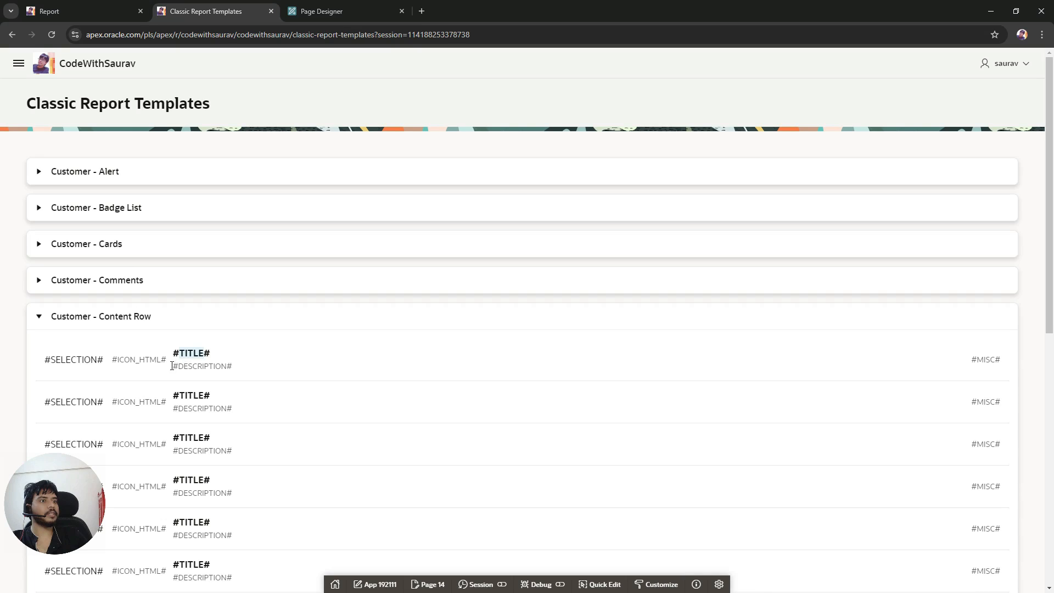
double_click(203, 366)
key("ctrl+c")
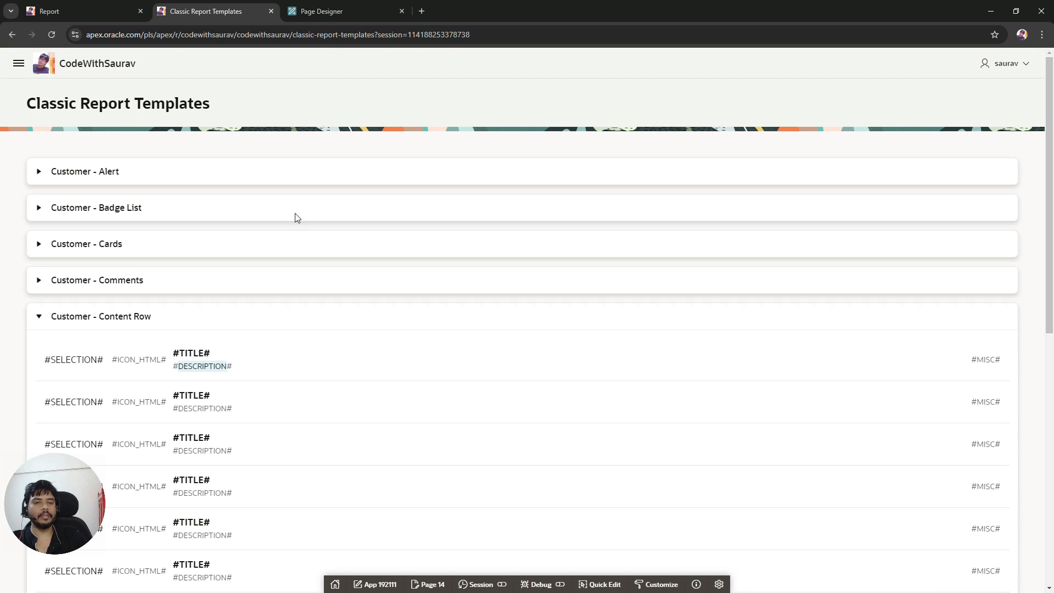
left_click(323, 9)
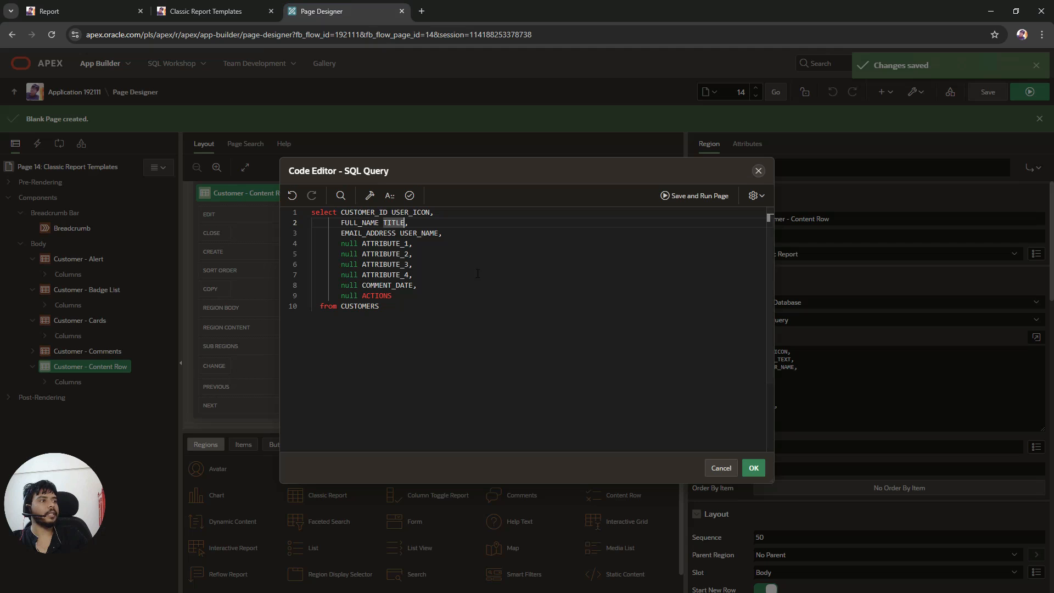
double_click(423, 232)
key("ctrl+v")
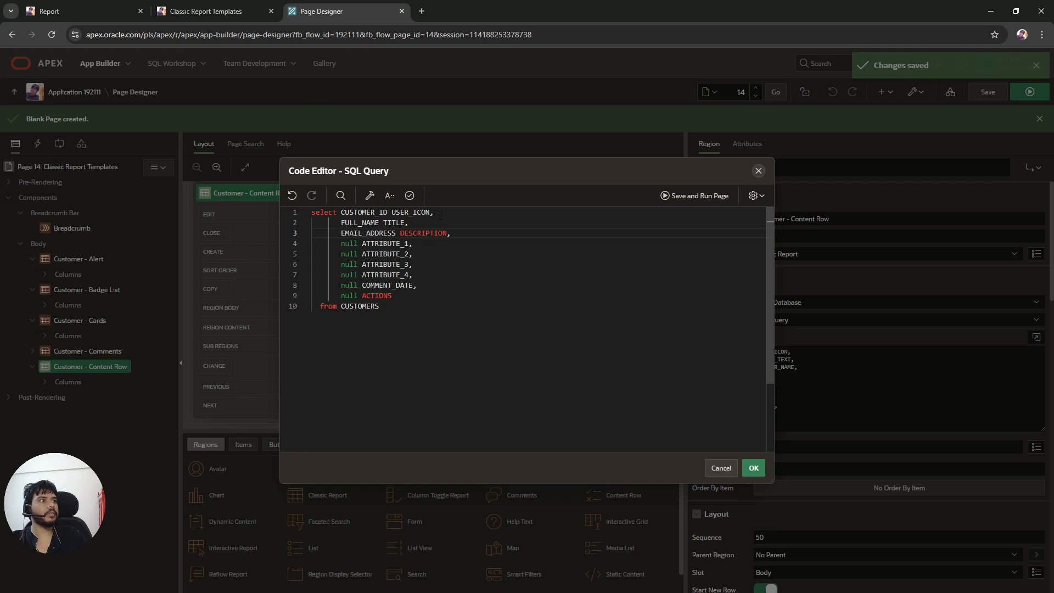
Step: Copy the MISC placeholder from the running page and replace the USER_ICON alias with it
left_click(208, 11)
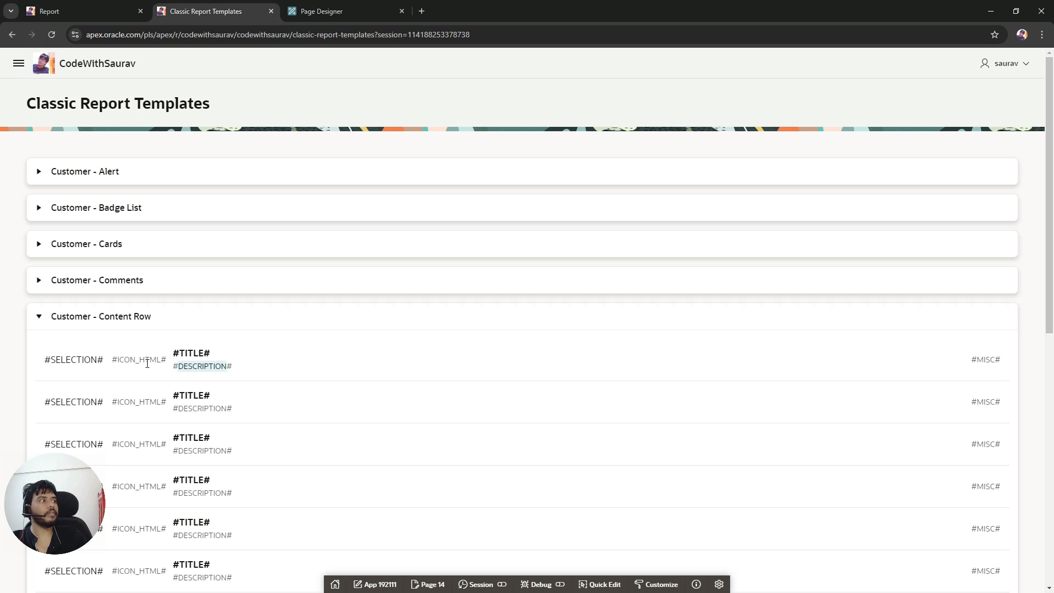
double_click(989, 358)
key("ctrl+c")
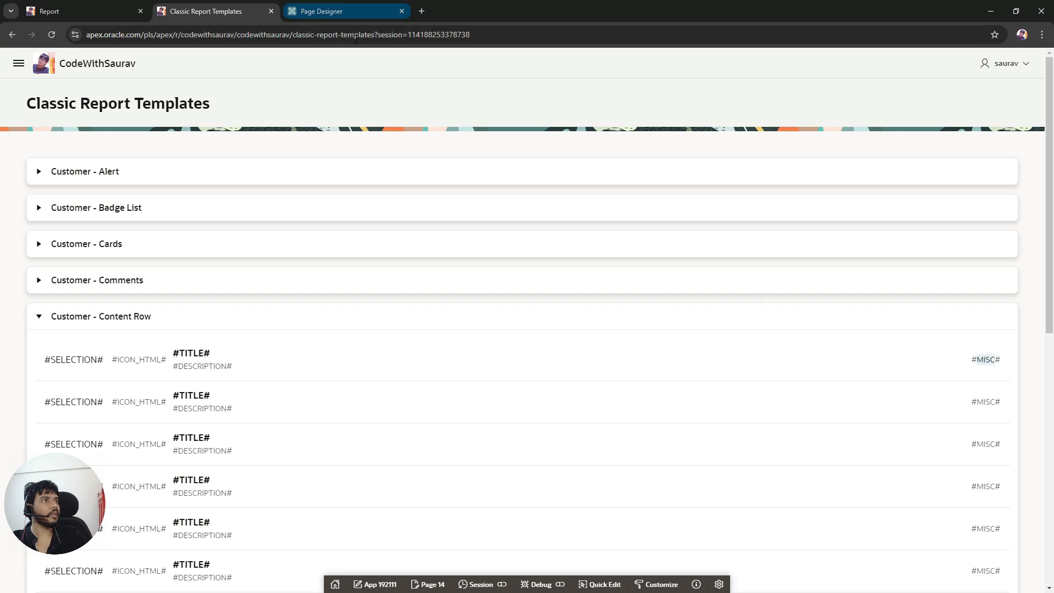
left_click(324, 11)
double_click(400, 212)
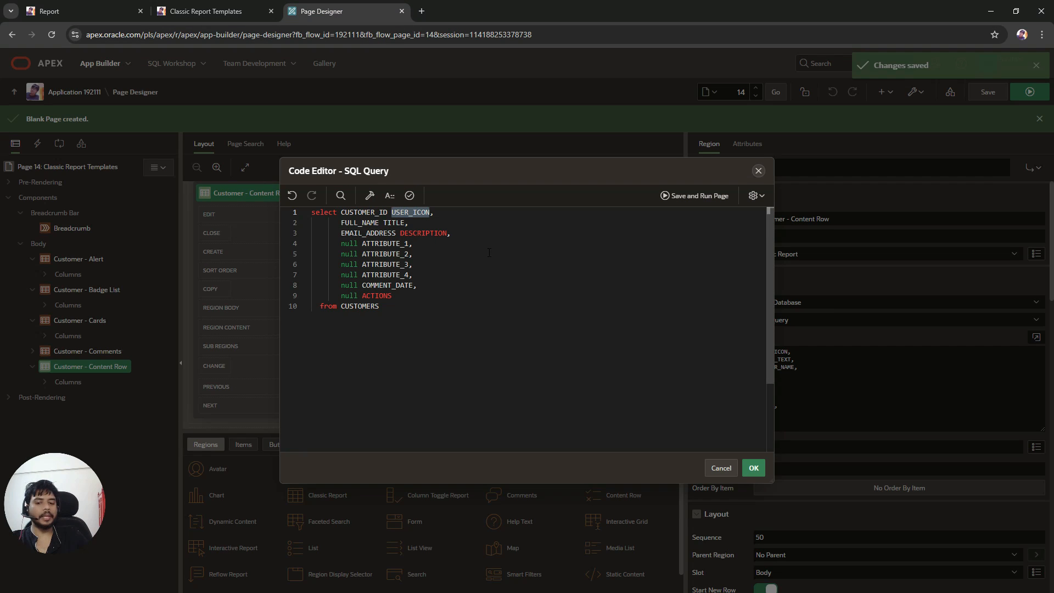
key("ctrl+v")
Step: Copy the ICON_HTML placeholder and rename the ATTRIBUTE_1 null column to ICON_HTML, removing the # signs
left_click(175, 8)
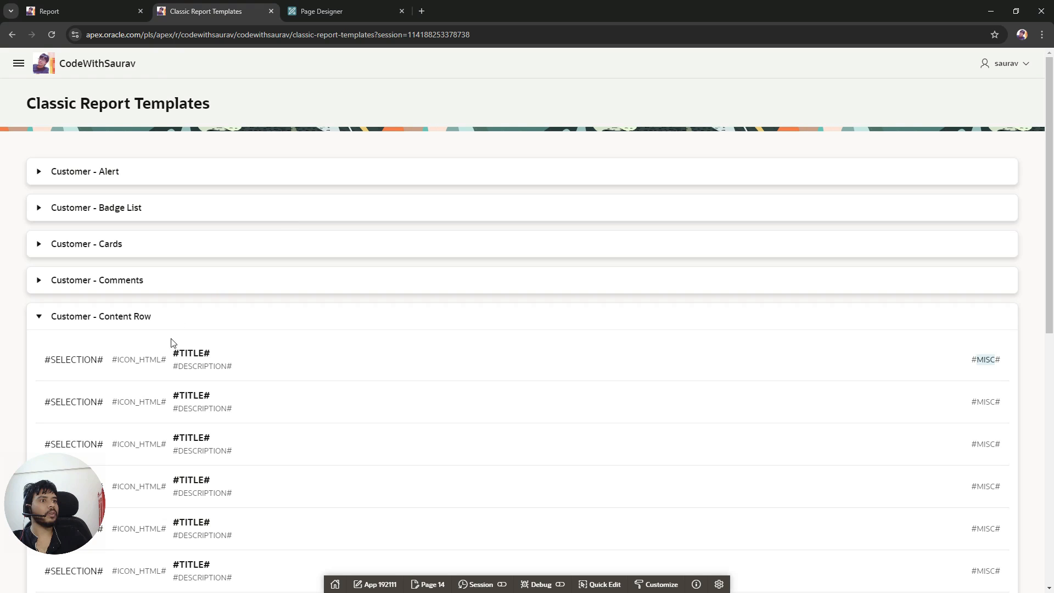
left_click_drag(112, 359, 161, 359)
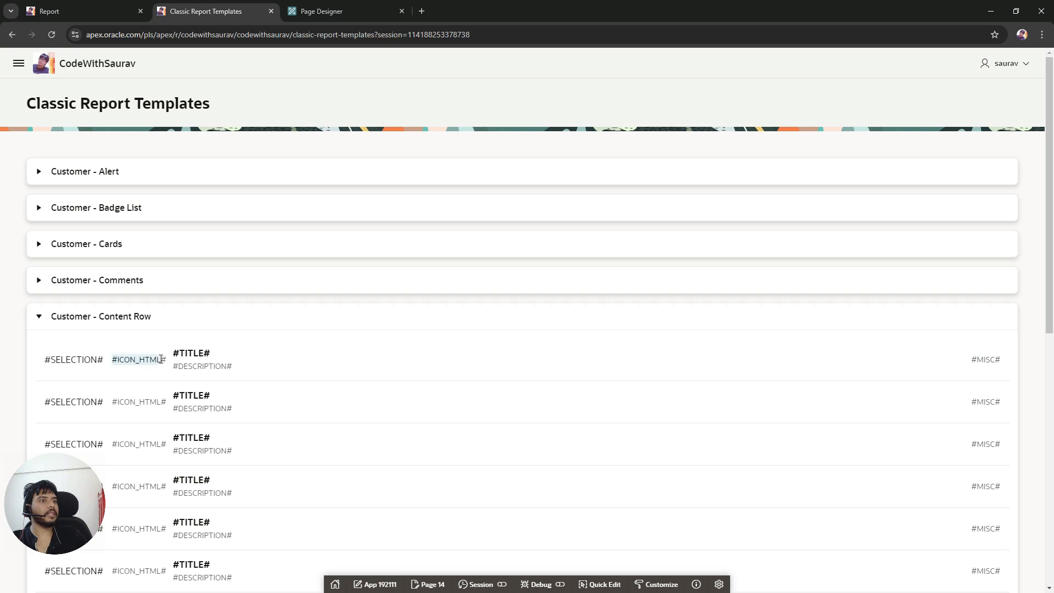
left_click(156, 371)
left_click_drag(113, 360, 169, 364)
key("ctrl+c")
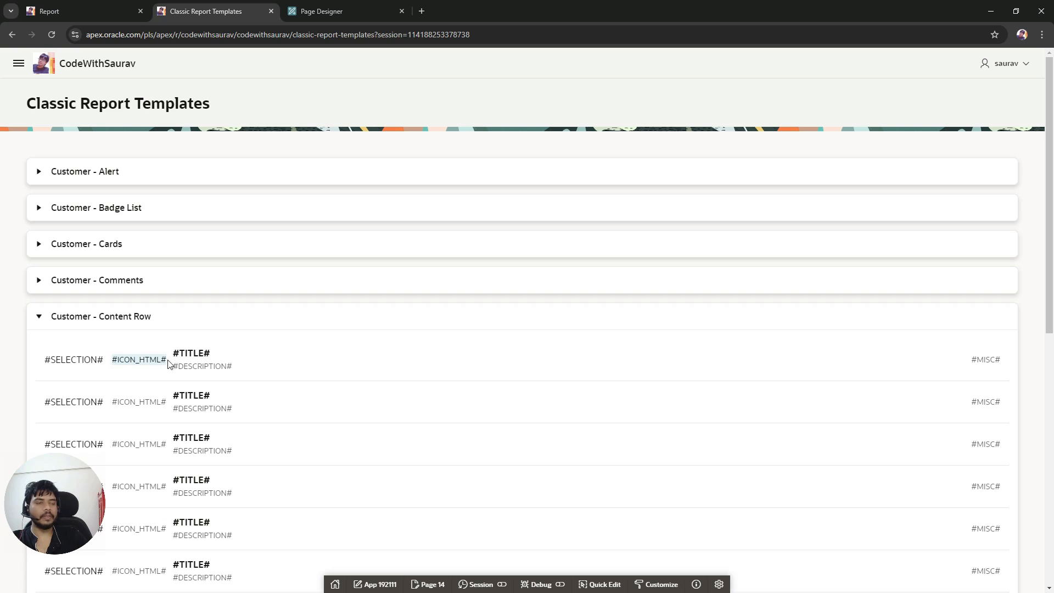
key("ctrl+Tab")
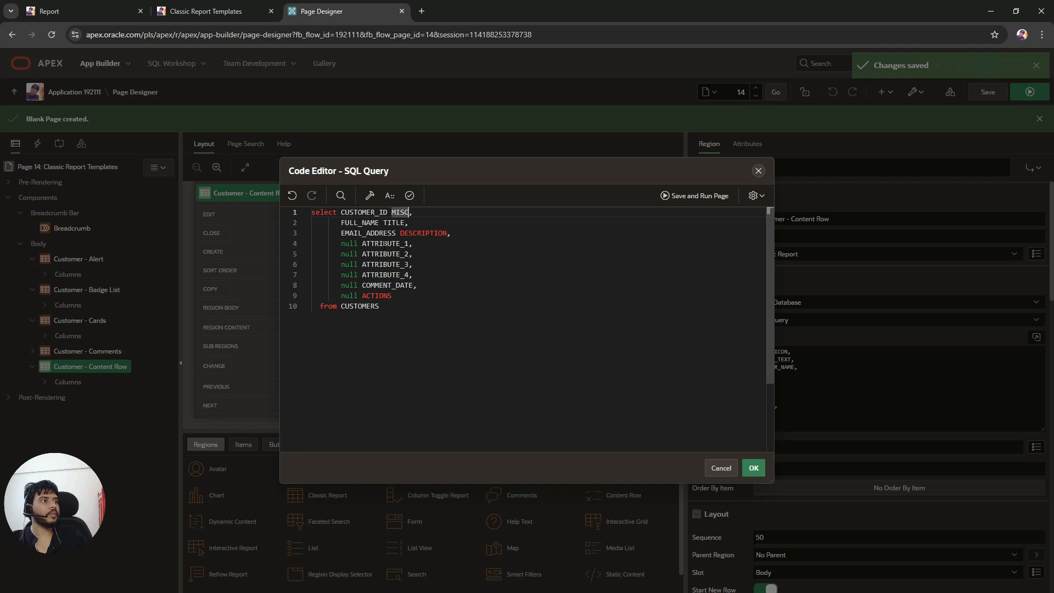
double_click(384, 243)
key("ctrl+v")
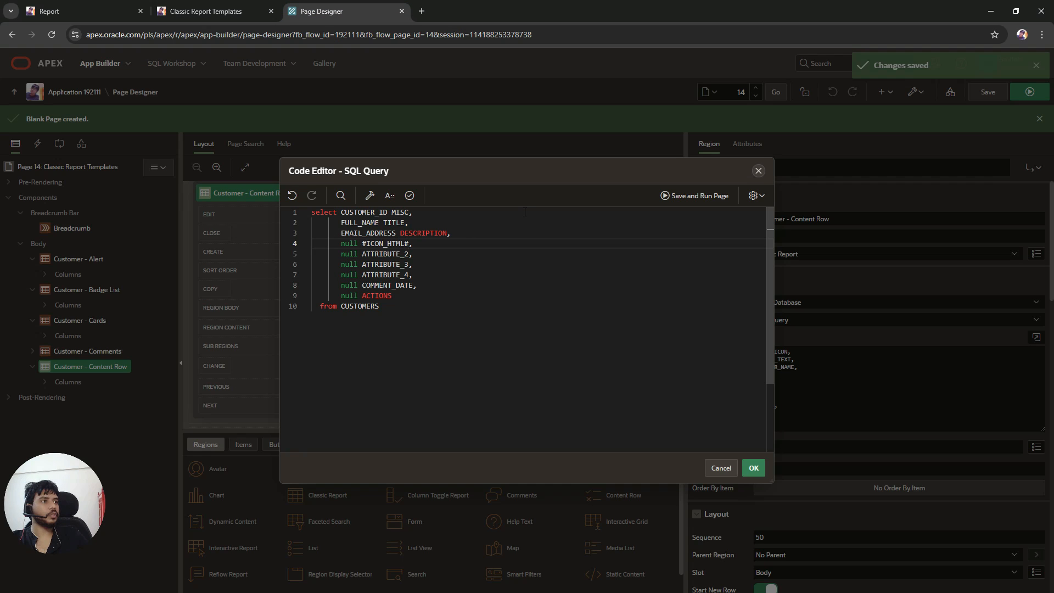
key("Left")
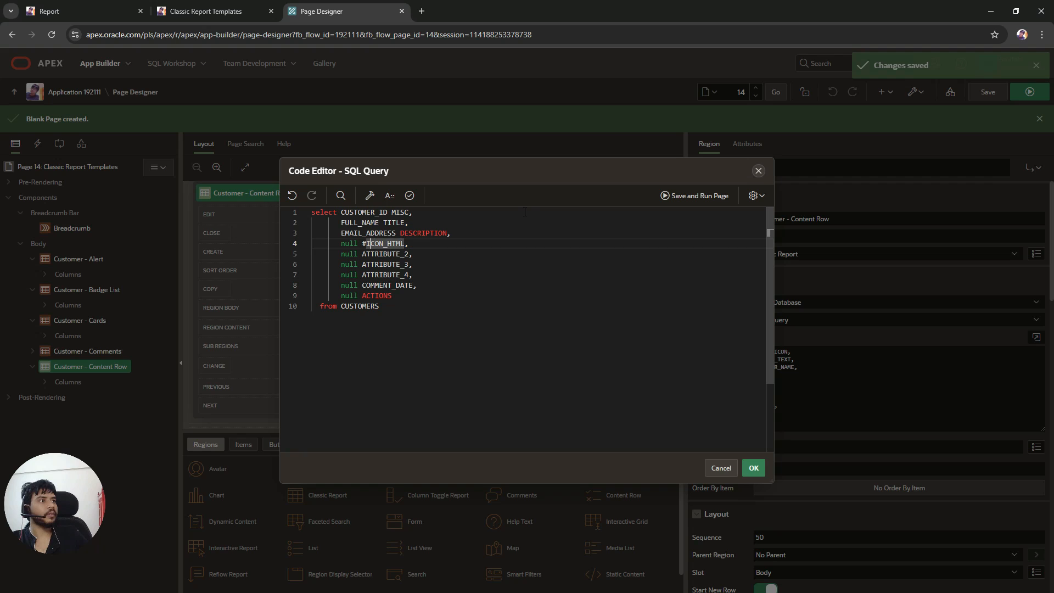
key("BackSpace")
Step: Check the SELECTION placeholder on the running page and rename the ATTRIBUTE_2 null column to SELECTION
left_click(261, 12)
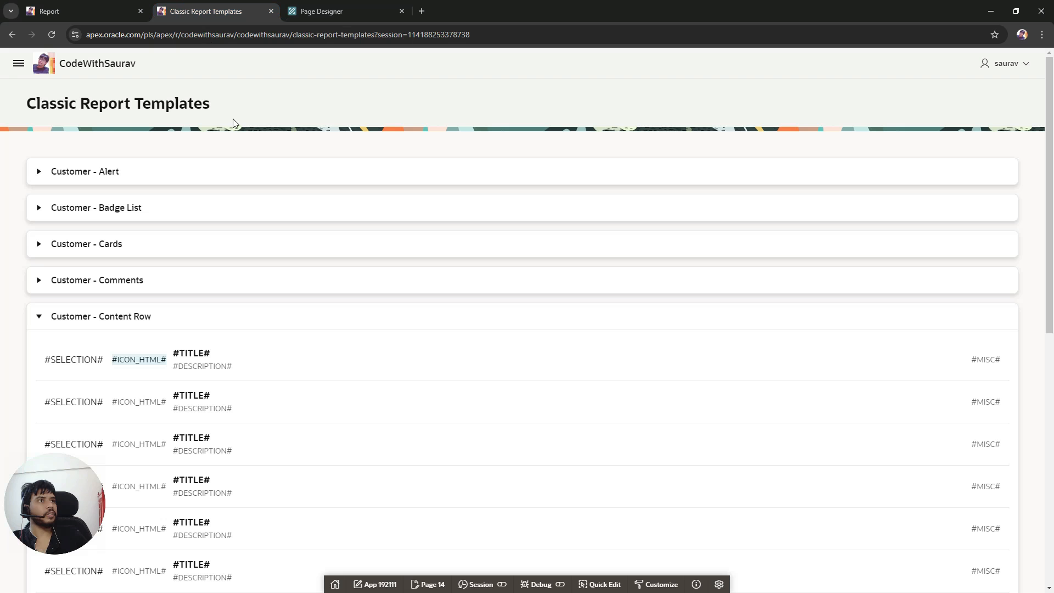
left_click(378, 13)
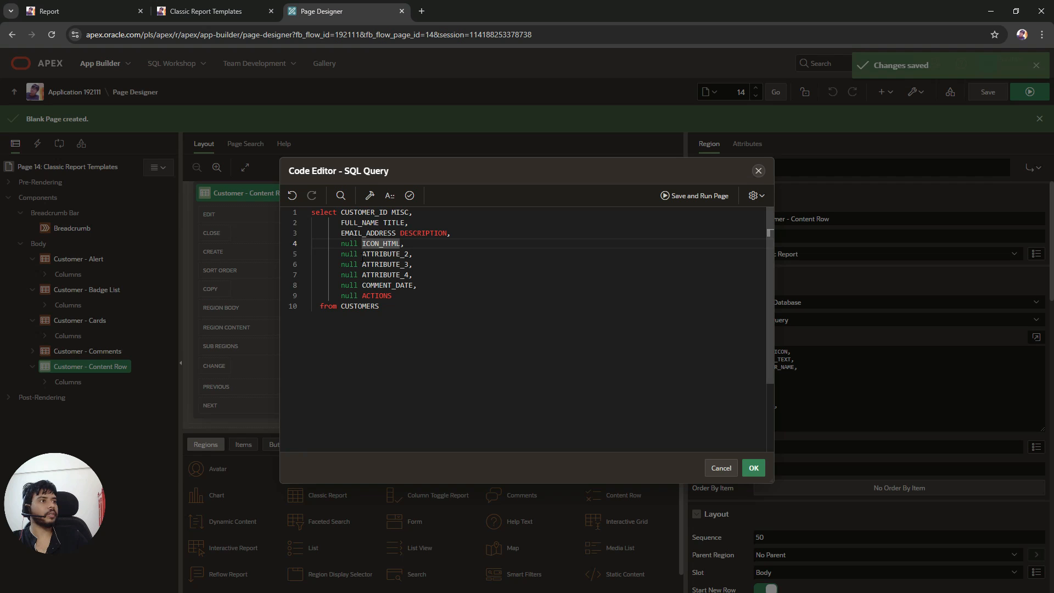
double_click(384, 253)
type("SELE")
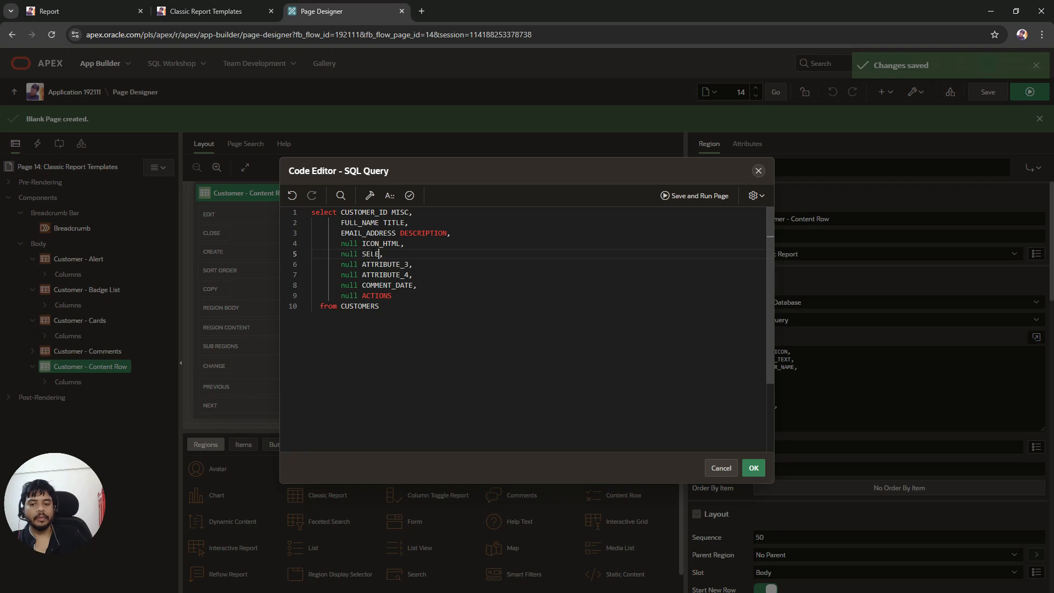
type("CTION")
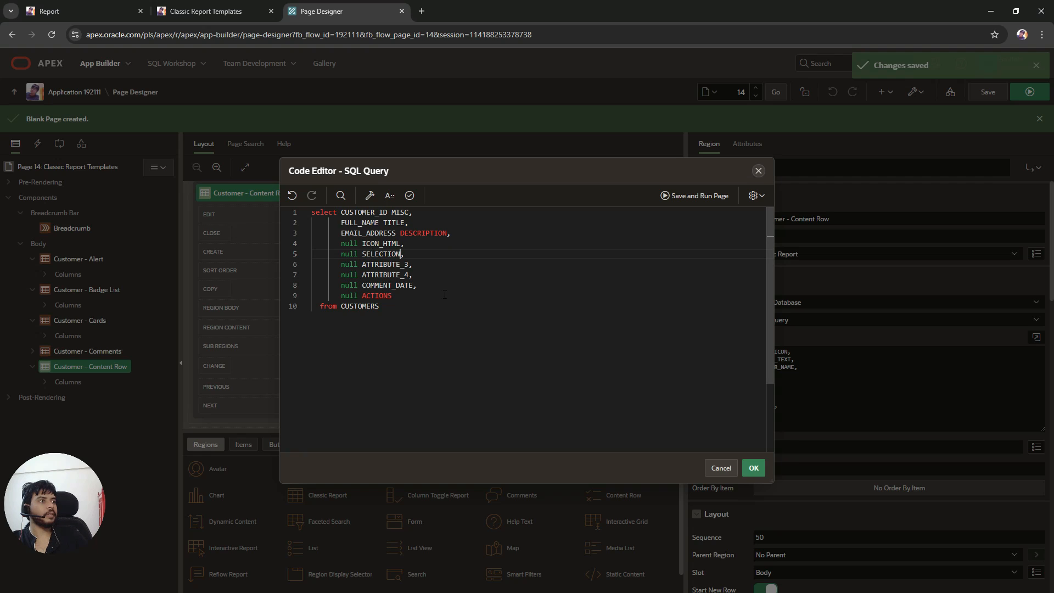
Step: Delete the remaining null columns after SELECTION, validate the query, apply it and save the page
left_click(429, 292, "shift")
key("BackSpace")
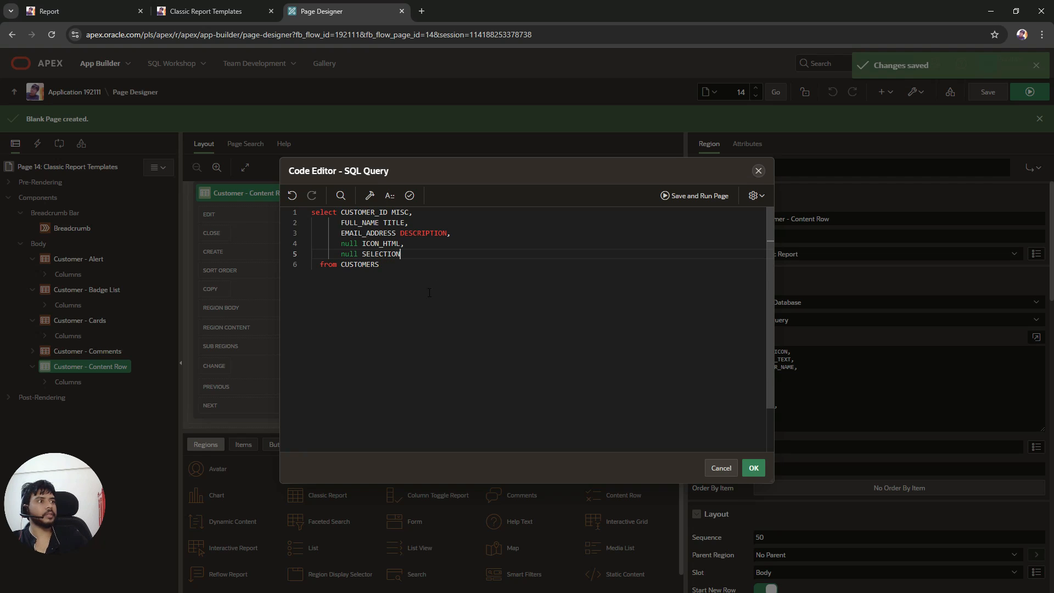
left_click(413, 200)
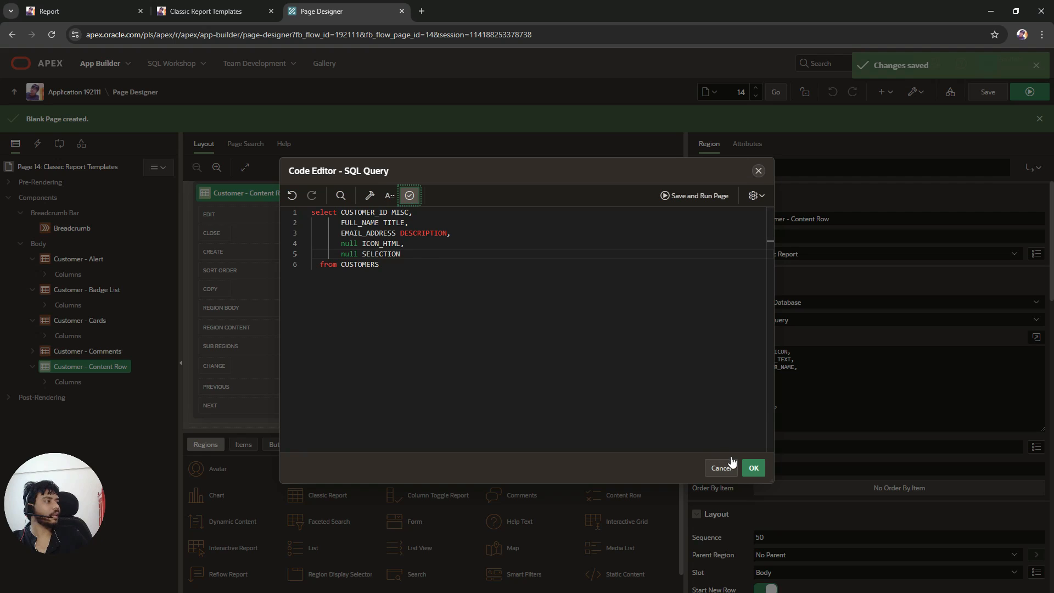
left_click(754, 468)
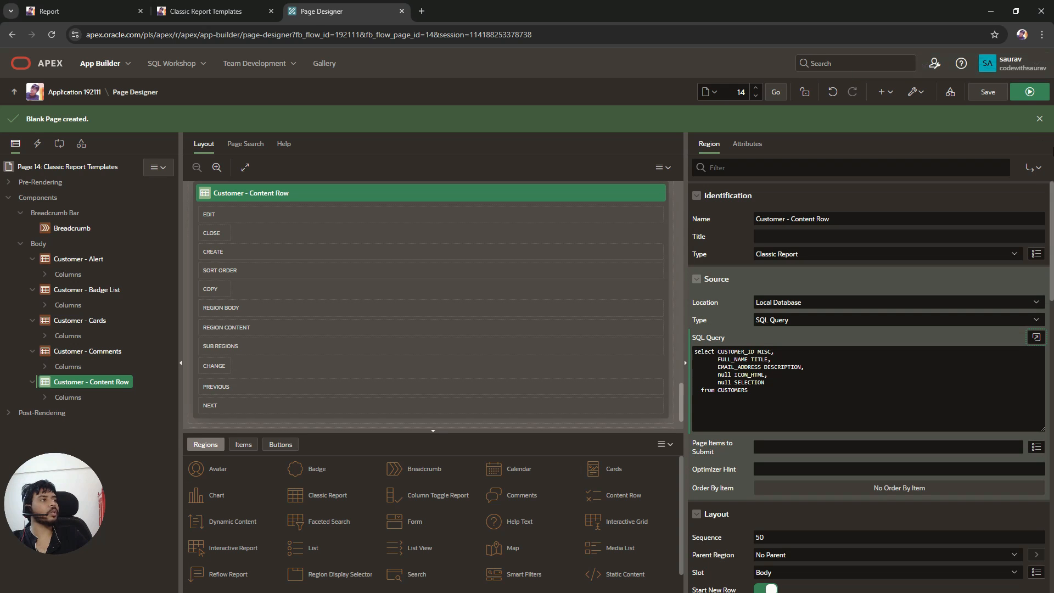
left_click(993, 96)
Step: Reload the running page and review the Content Row report output, including its #ACTIONS# placeholder
left_click(258, 10)
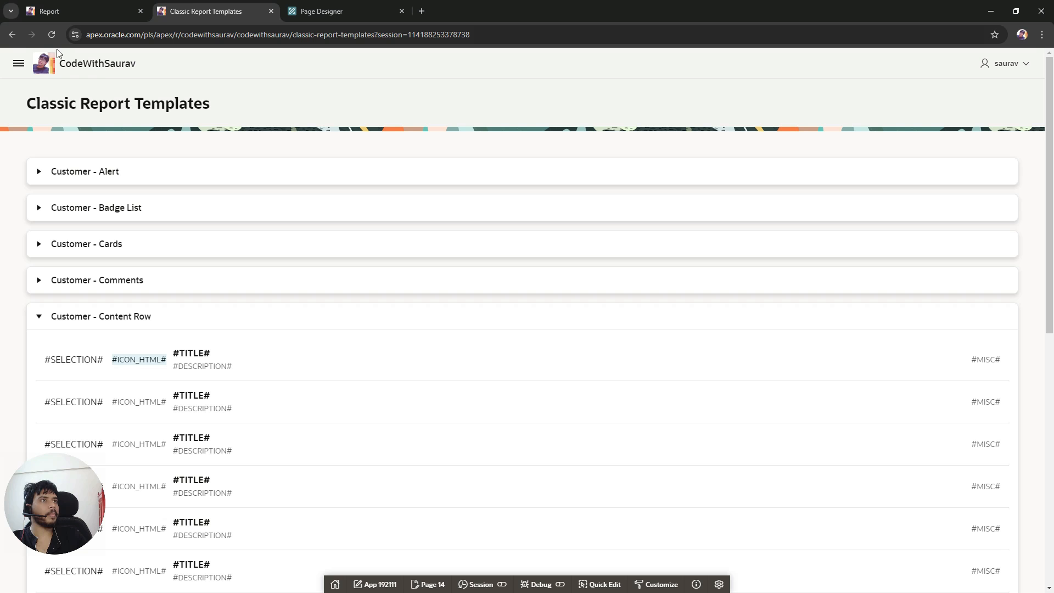
left_click(51, 34)
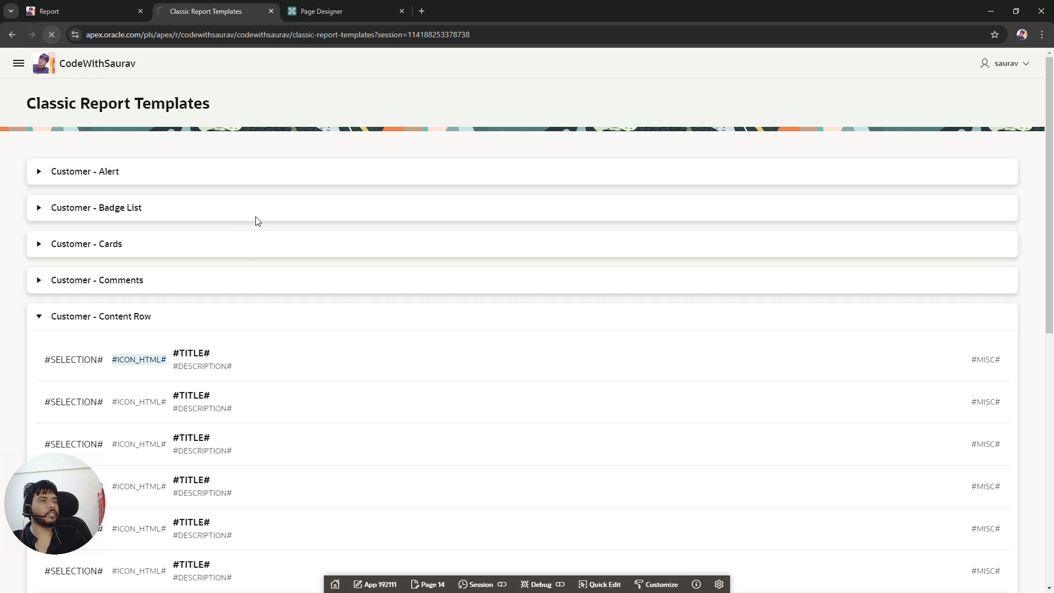
left_click(41, 317)
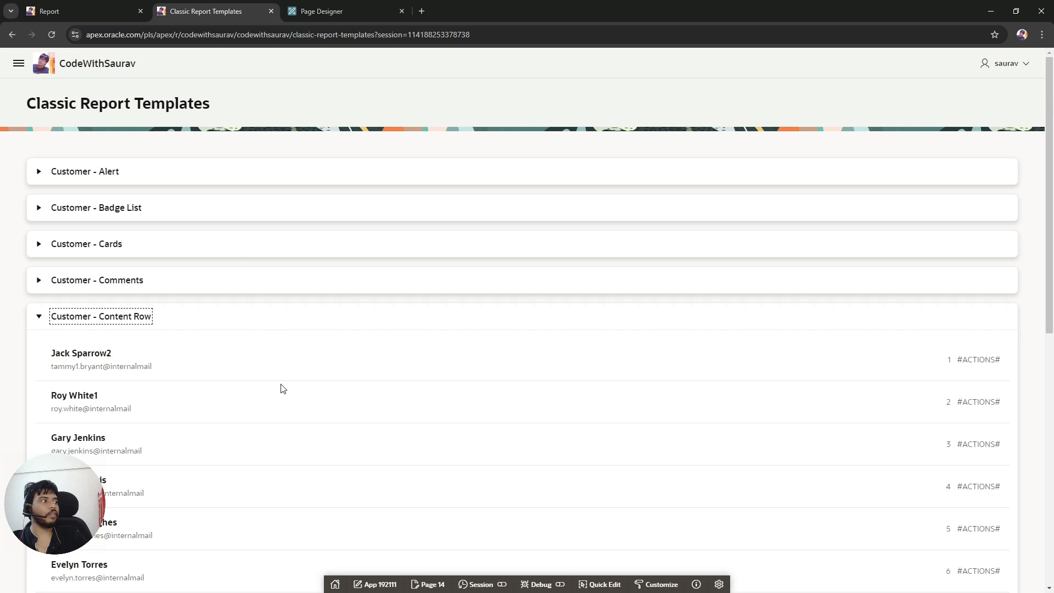
left_click_drag(113, 354, 91, 353)
scroll(714, 384, "down", 2)
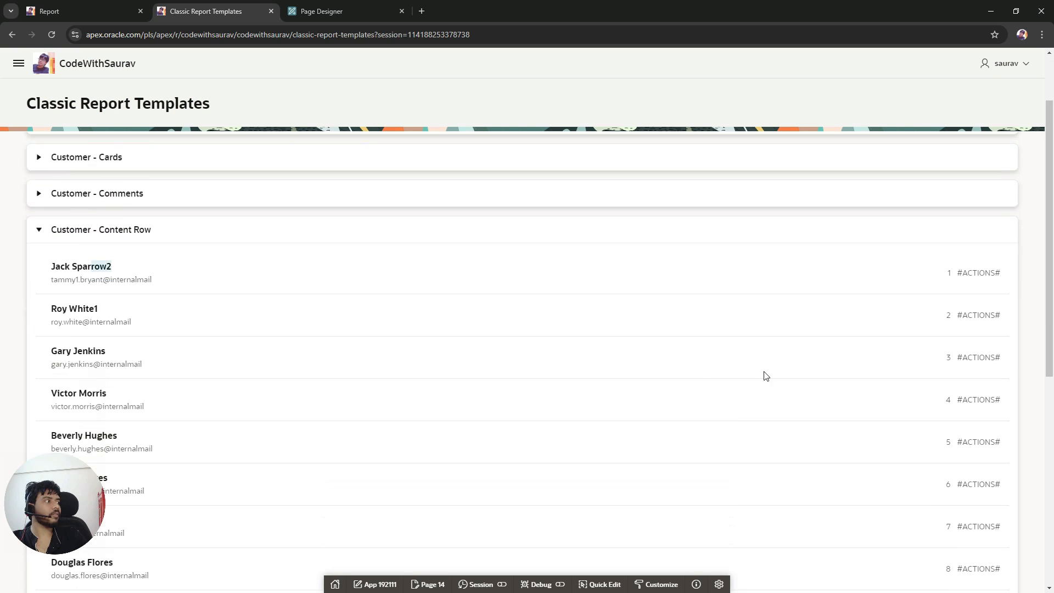
double_click(980, 250)
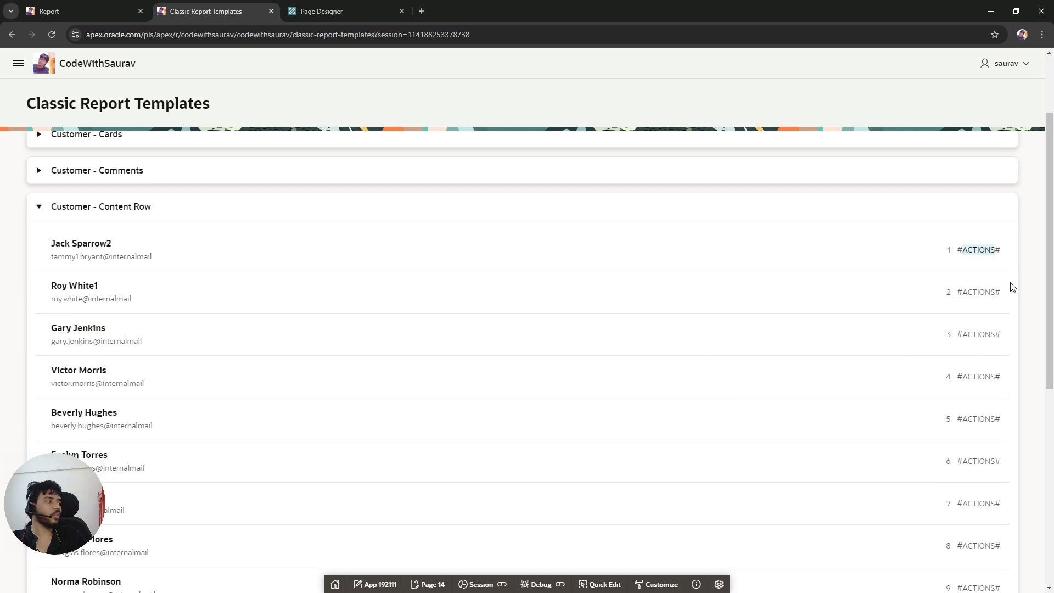
scroll(851, 358, "down", 7)
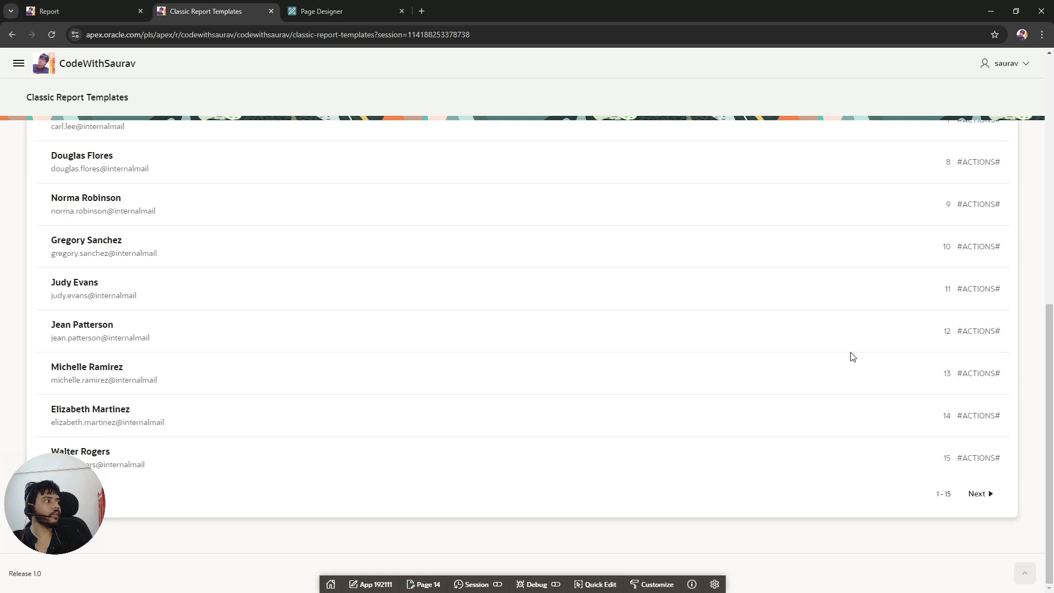
scroll(851, 357, "up", 9)
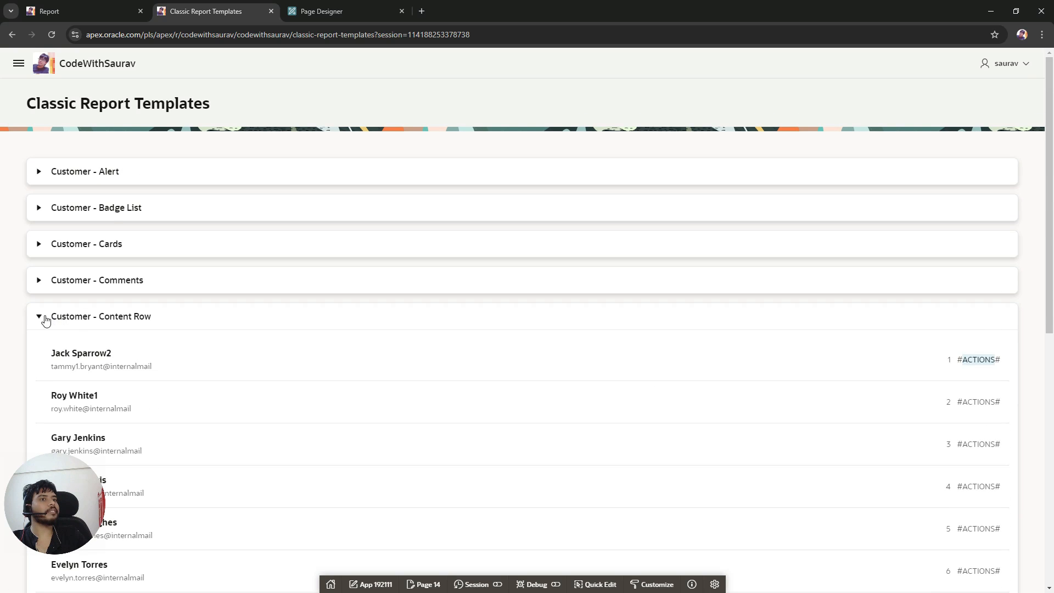
left_click(45, 319)
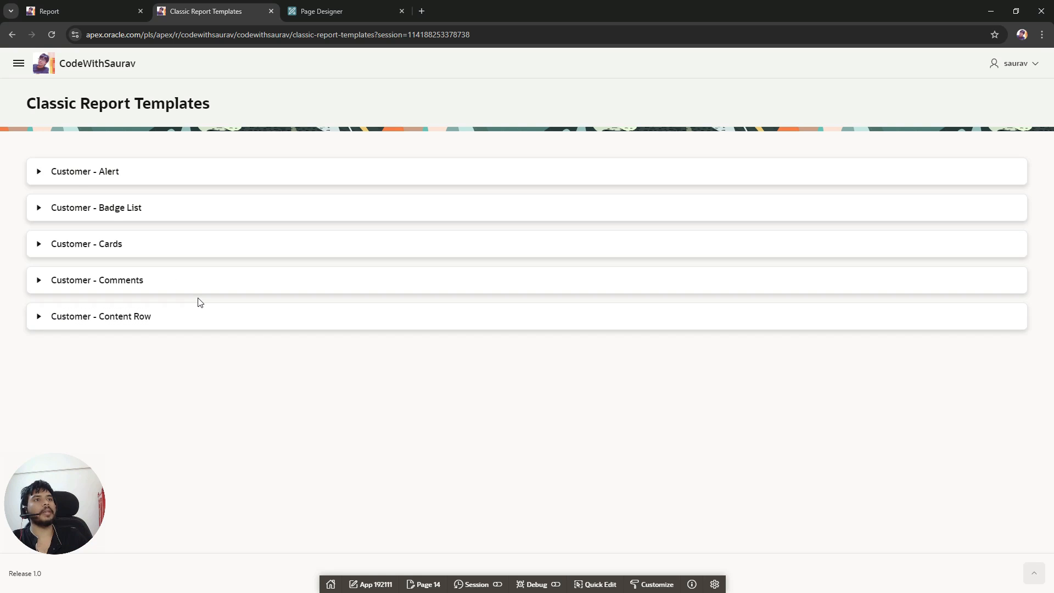
Step: Expand and collapse the Alert and Badge List reports on the running page to compare them
left_click(38, 171)
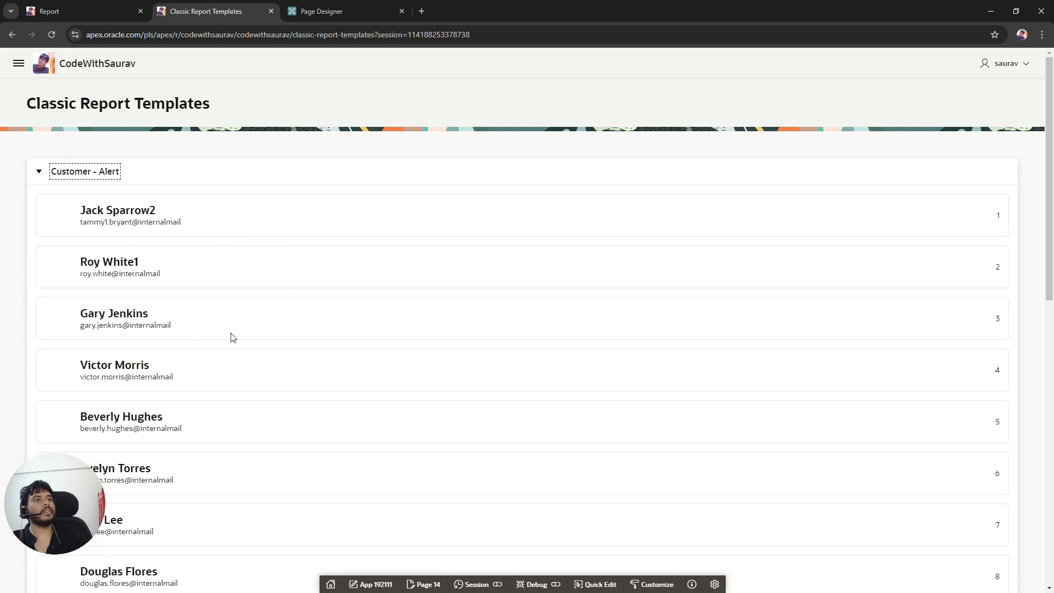
left_click(38, 171)
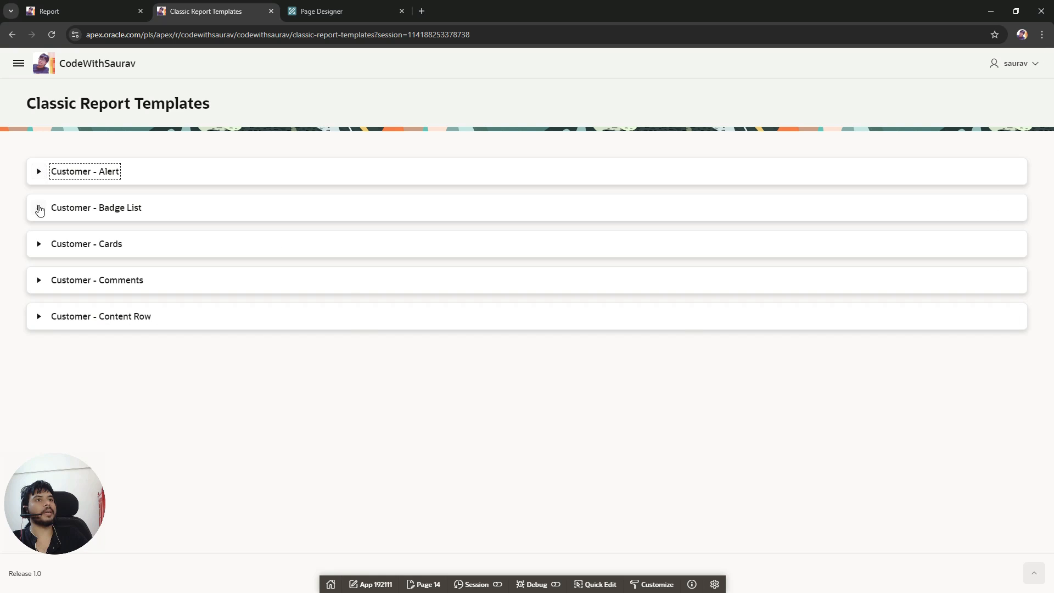
left_click(39, 208)
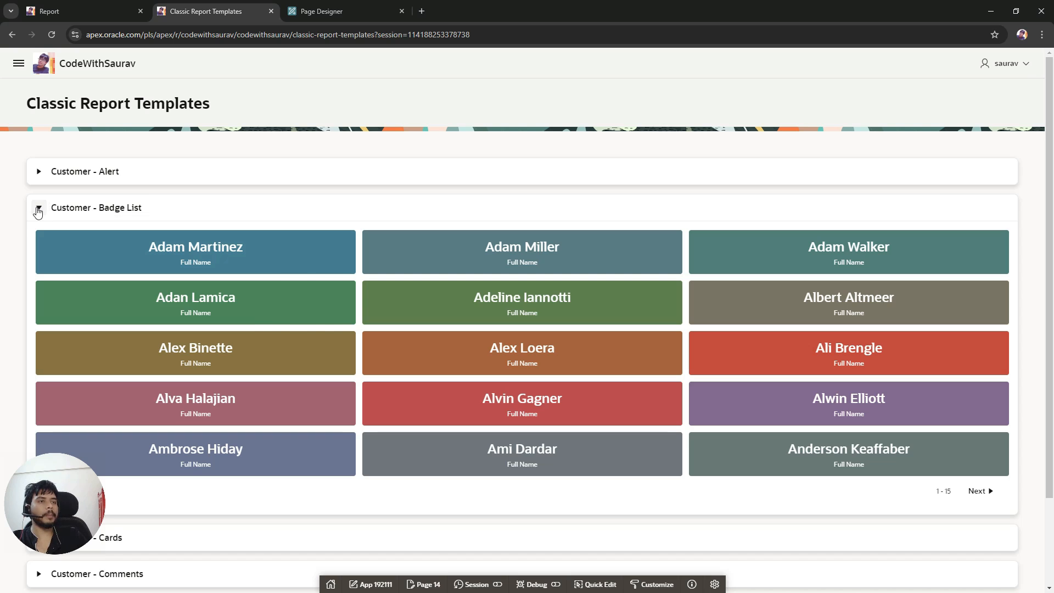
left_click(38, 207)
left_click(317, 11)
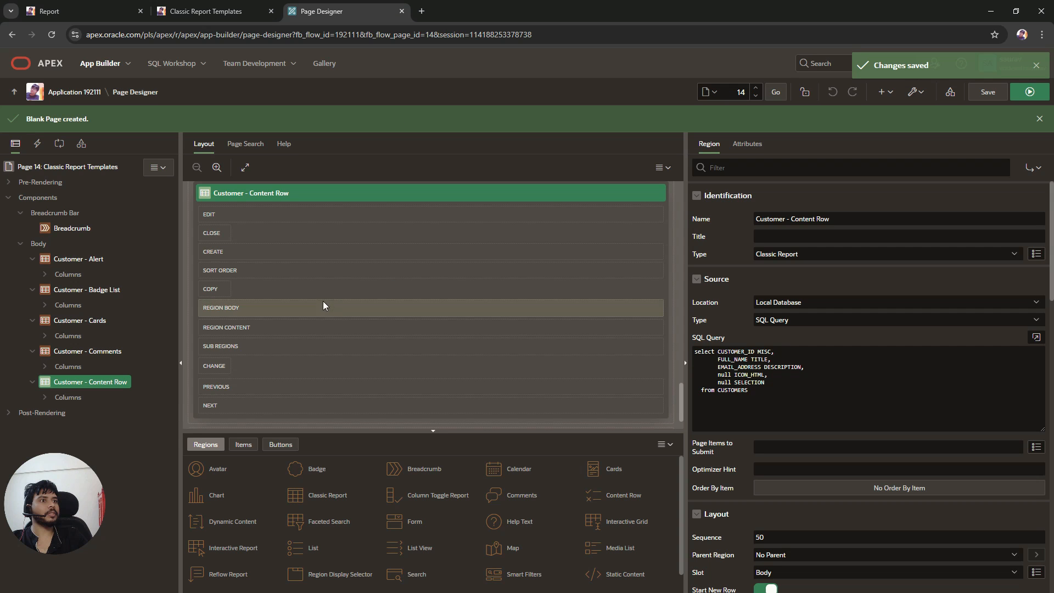
left_click(206, 11)
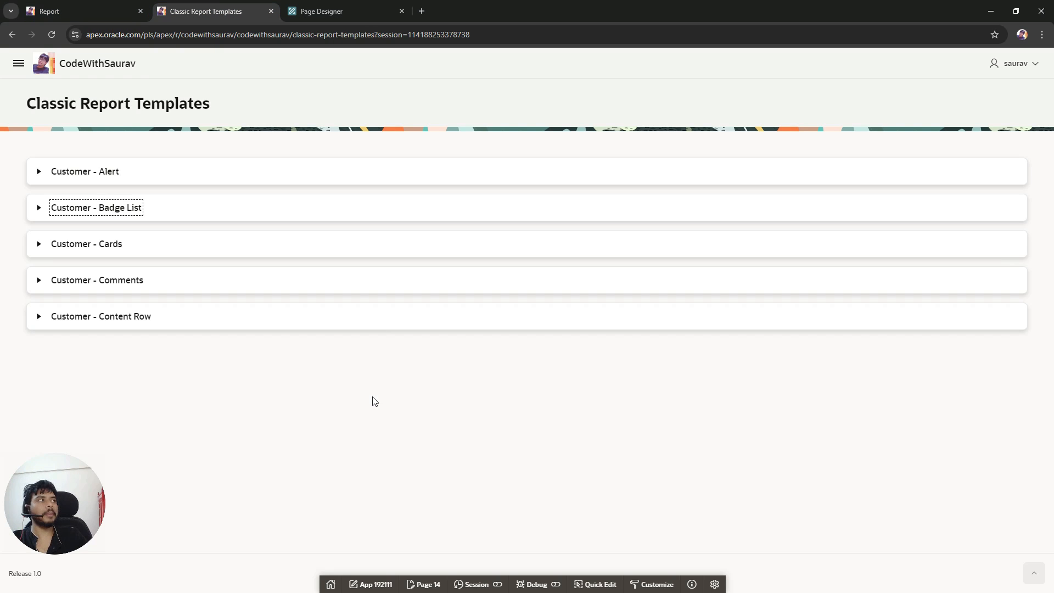